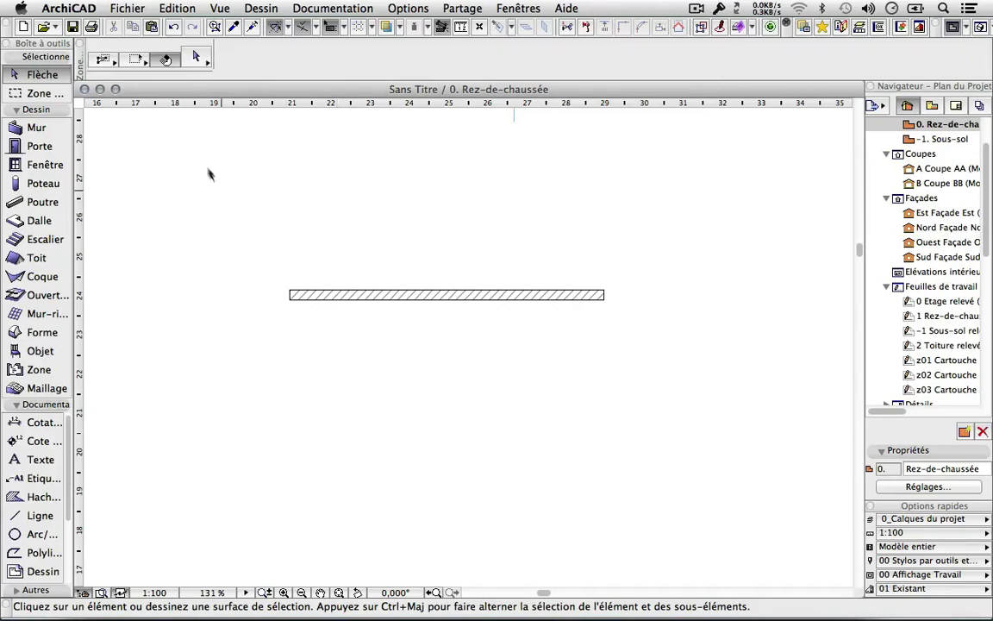
Open the Gestionnaire de bibliothèque from the Fichier menu's Bibliothèques et objets submenu.
{"action": "left_click", "coordinate": [127, 6]}
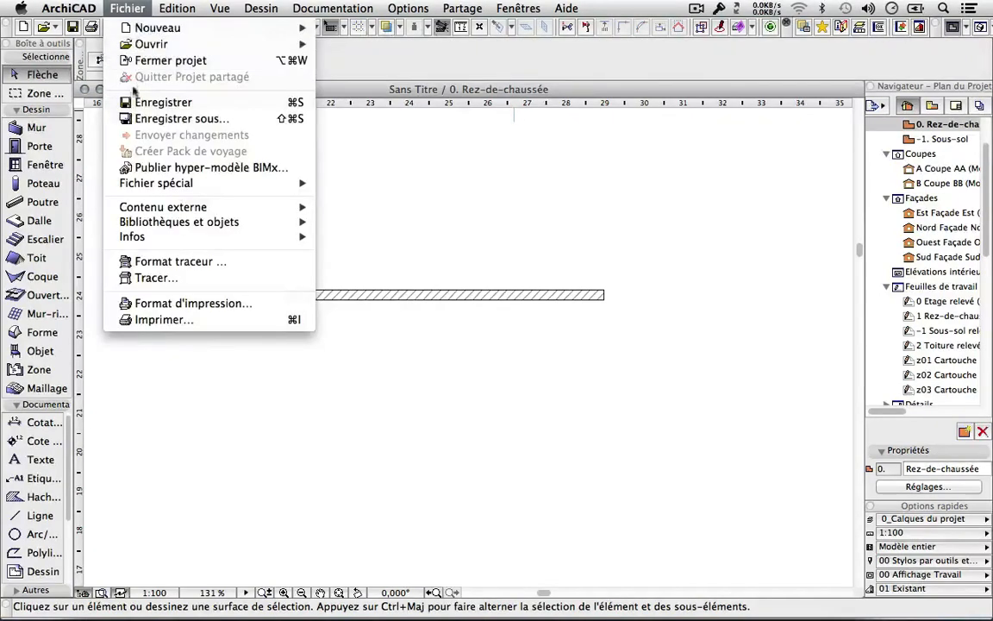
{"action": "mouse_move", "coordinate": [148, 227]}
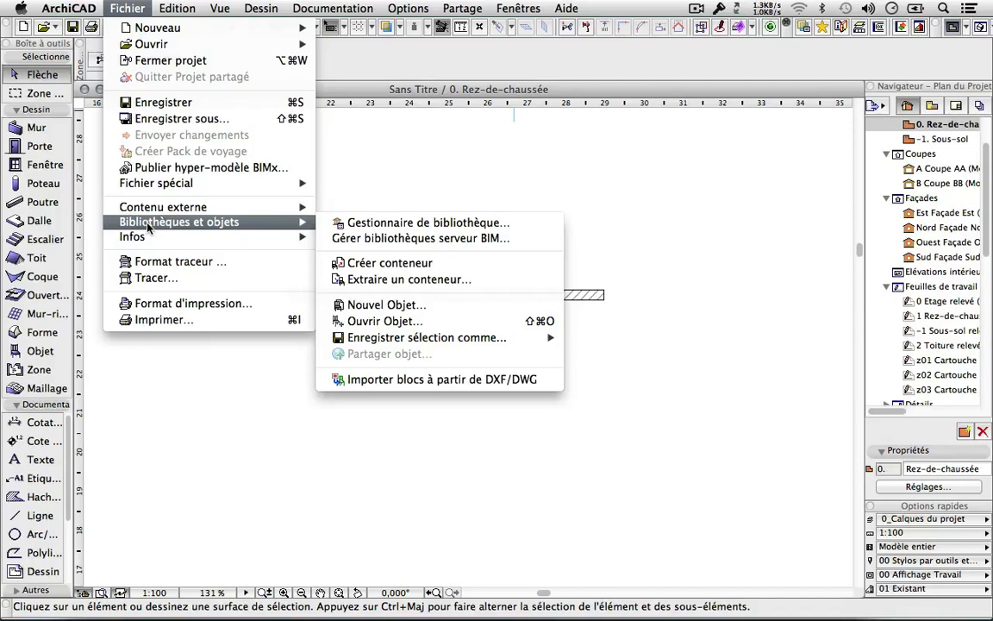
{"action": "left_click", "coordinate": [528, 225]}
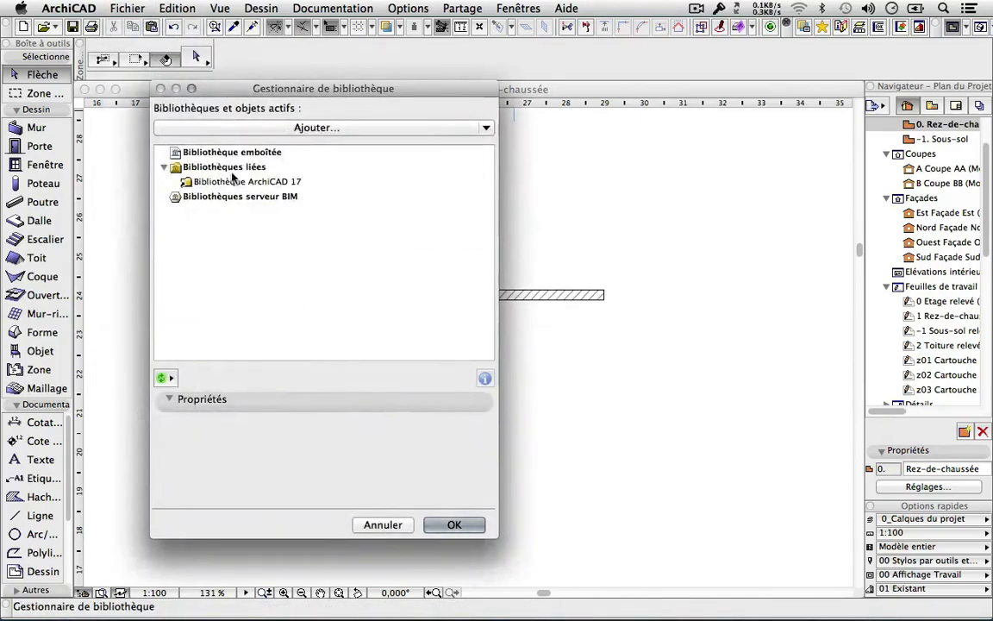
Link Bibliotheque_FRA_SUI_2013.lcf to the project alongside Bibliothèque ArchiCAD 17.
{"action": "left_click", "coordinate": [231, 168]}
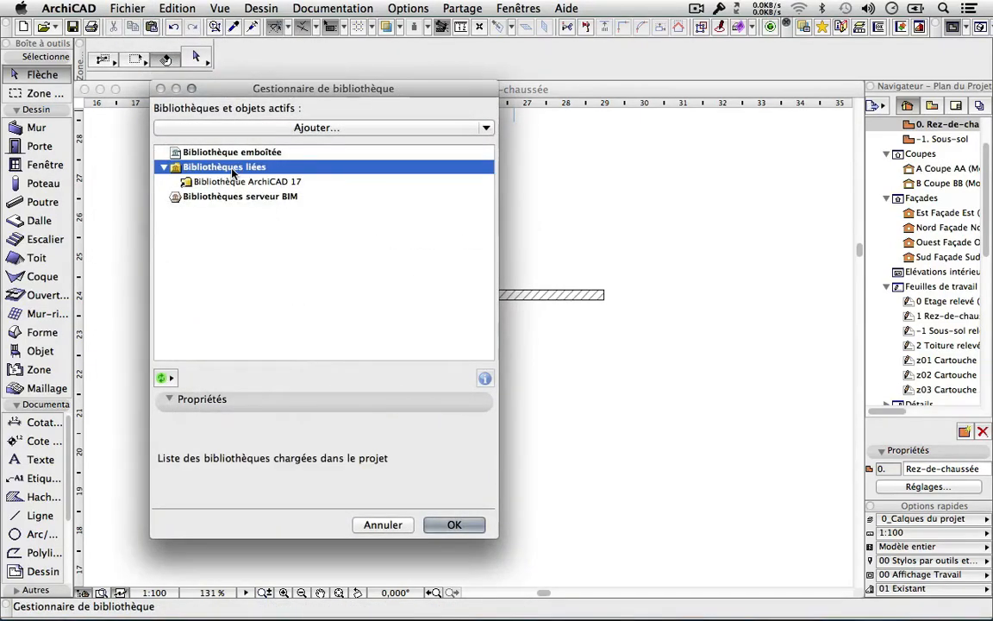
{"action": "left_click", "coordinate": [236, 183]}
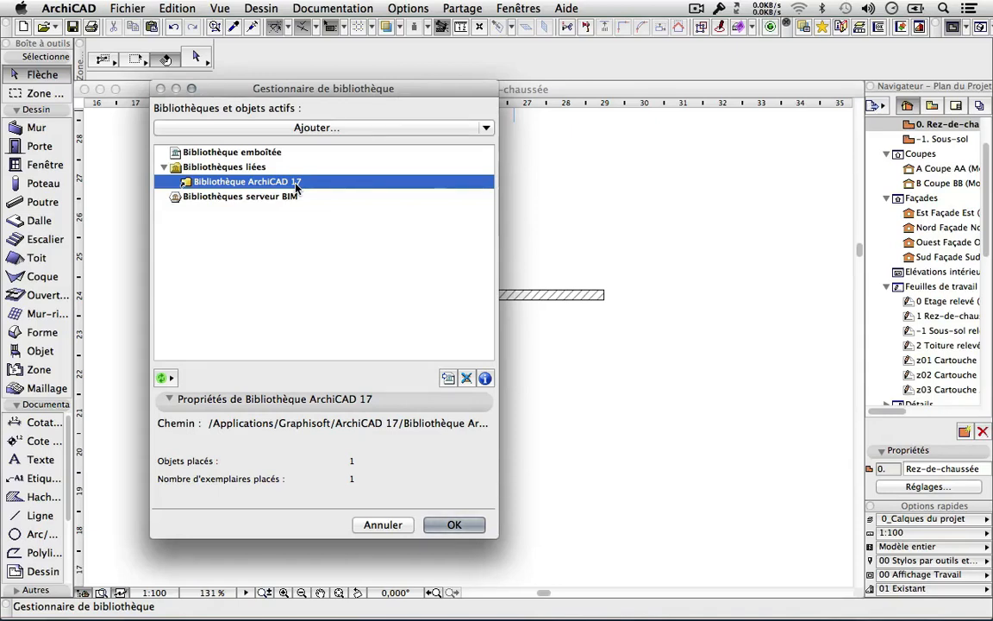
{"action": "left_click", "coordinate": [413, 129]}
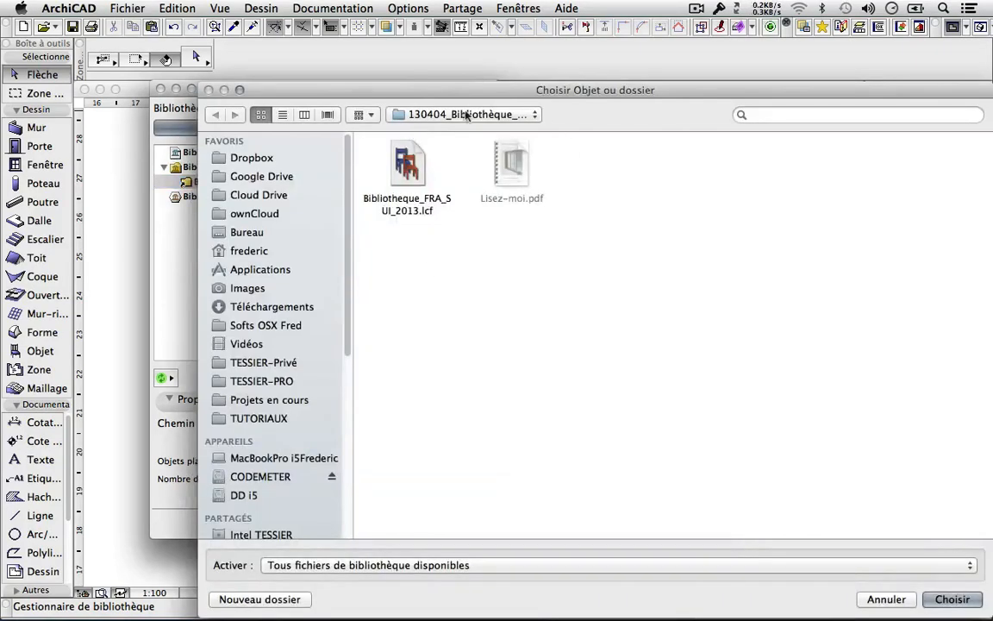
{"action": "left_click", "coordinate": [411, 180]}
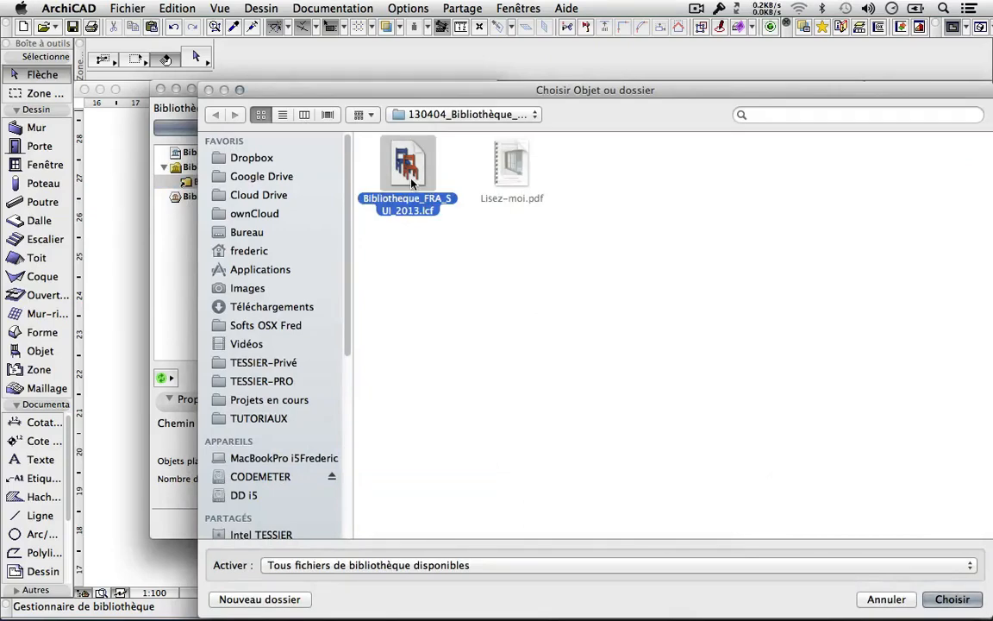
{"action": "left_click", "coordinate": [944, 600]}
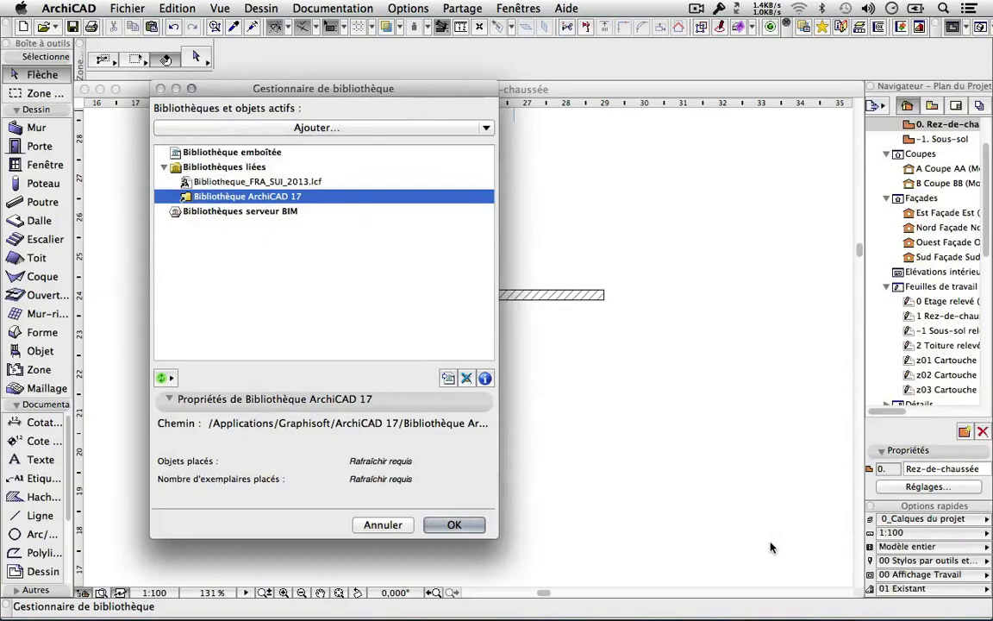
Check the FRA_SUI_2013 library on Abvent's ArchiCAD 17 downloads page in Safari, then return to ArchiCAD.
{"action": "key", "text": "super+Tab"}
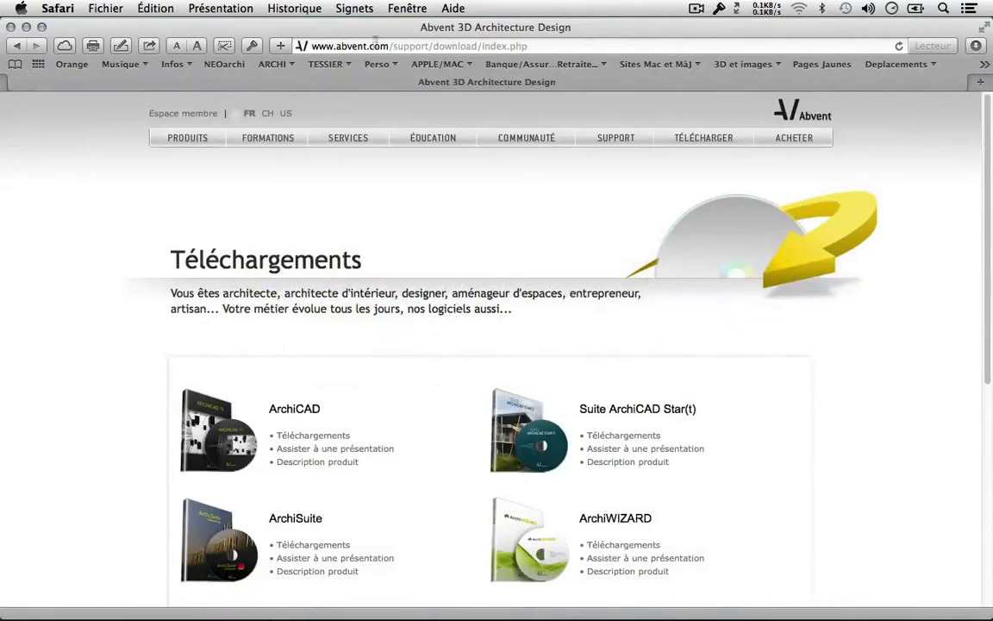
{"action": "left_click_drag", "start_coordinate": [390, 45], "coordinate": [304, 50]}
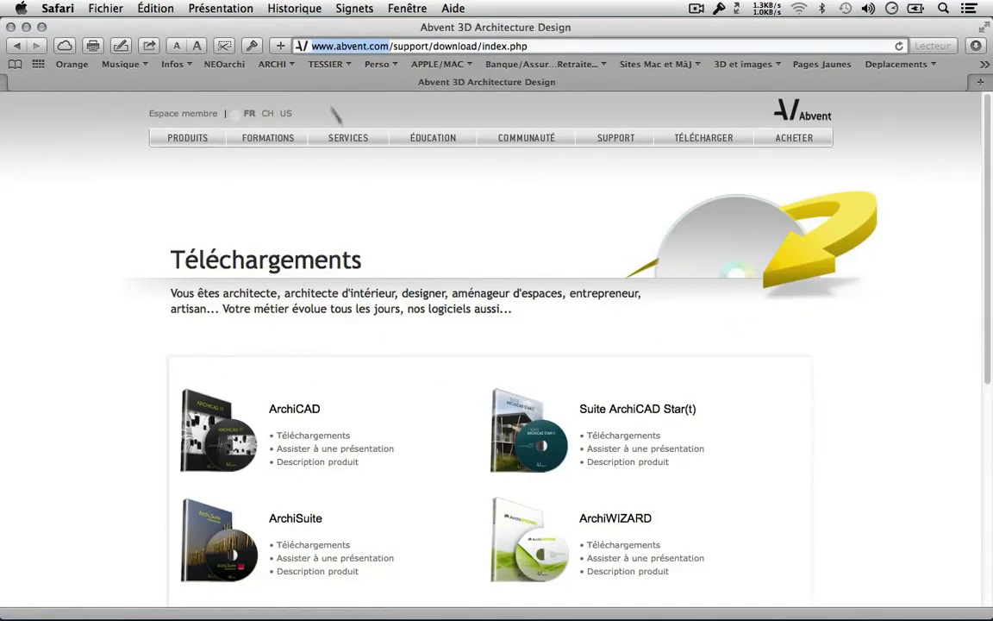
{"action": "left_click", "coordinate": [687, 140]}
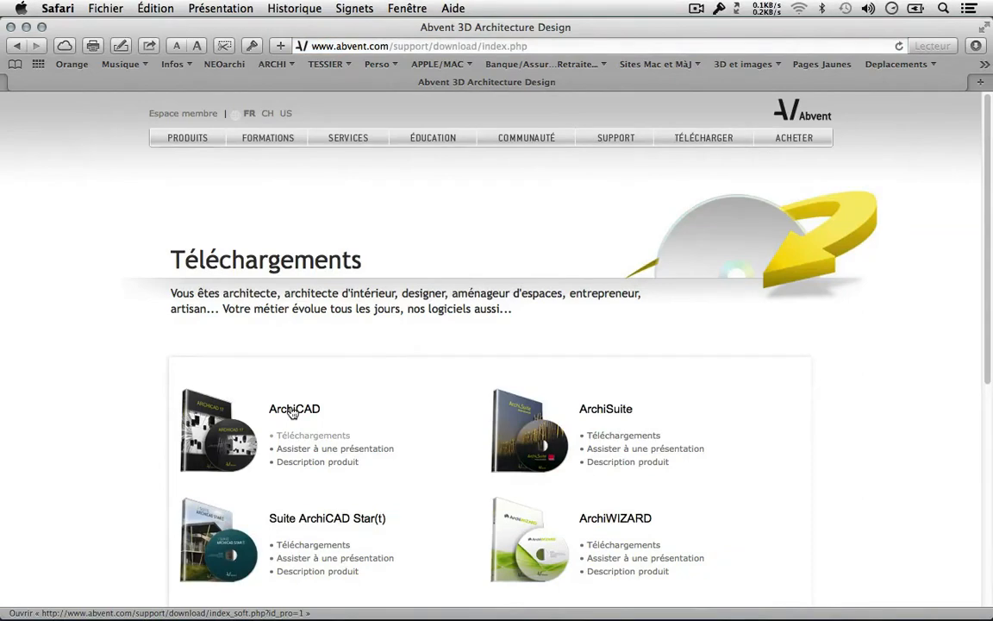
{"action": "left_click", "coordinate": [293, 411]}
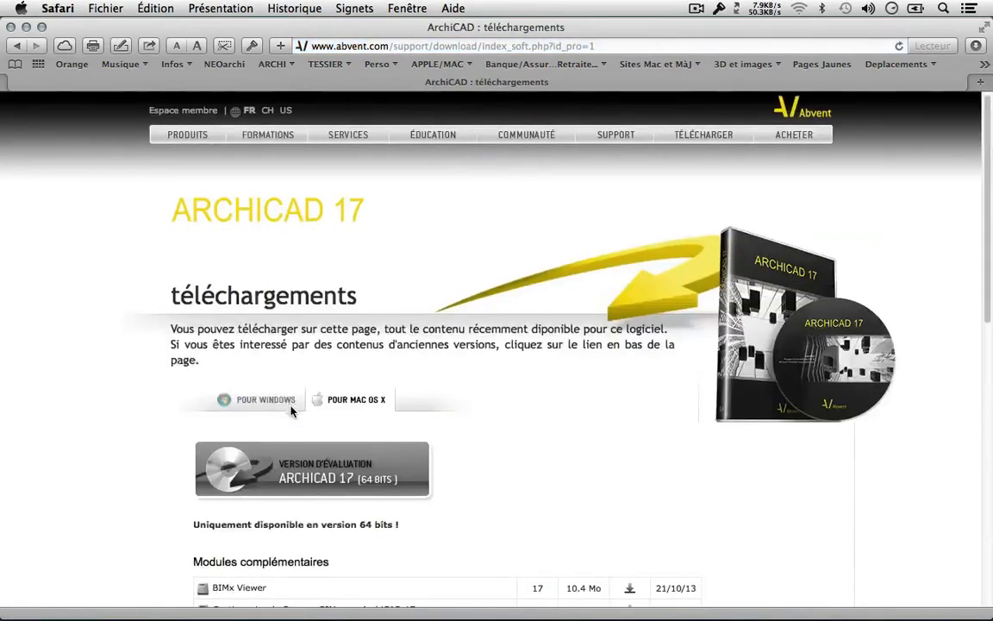
{"action": "scroll", "coordinate": [291, 411], "scroll_direction": "down", "scroll_amount": 10}
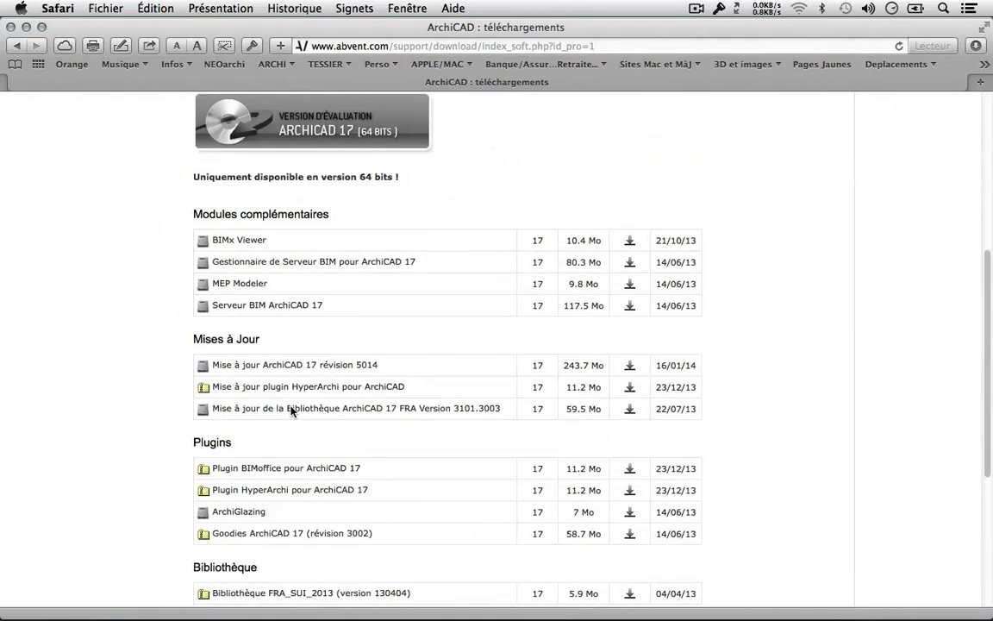
{"action": "scroll", "coordinate": [292, 411], "scroll_direction": "down", "scroll_amount": 3}
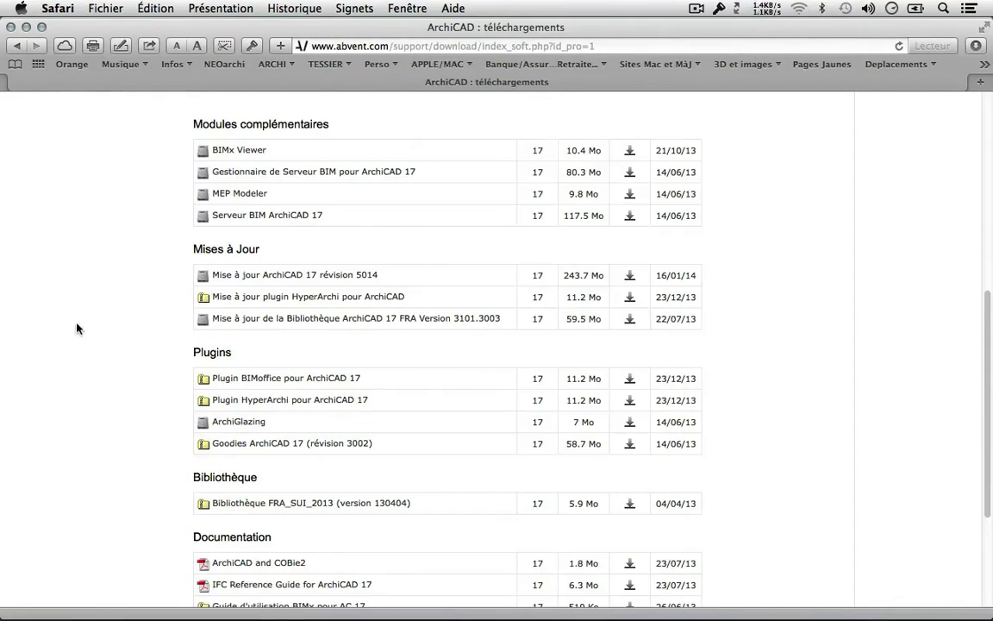
{"action": "key", "text": "super+Tab"}
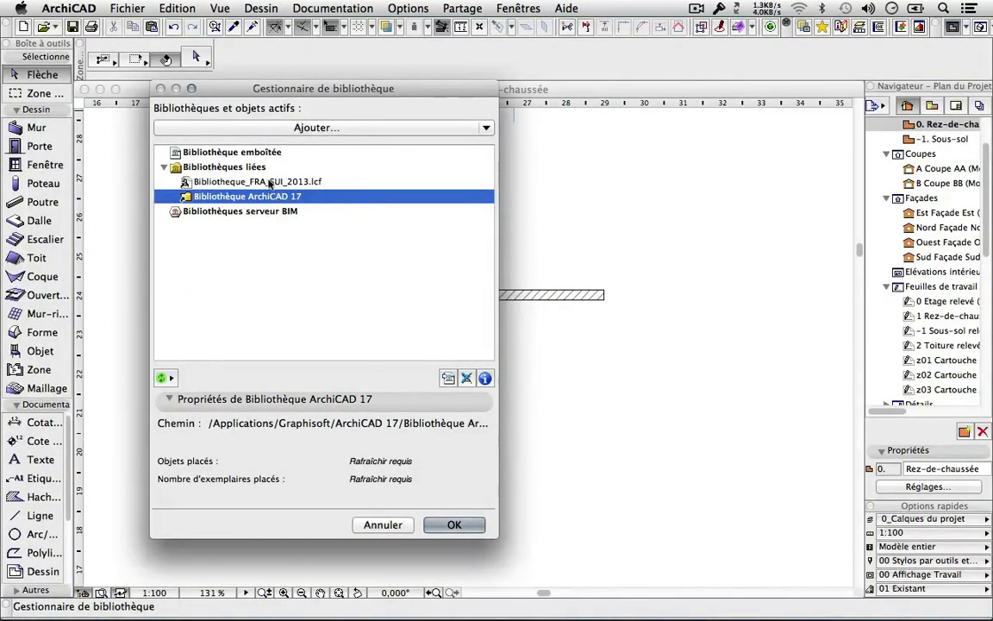
Confirm and reload the libraries, then select the Fenêtre tool.
{"action": "left_click", "coordinate": [450, 526]}
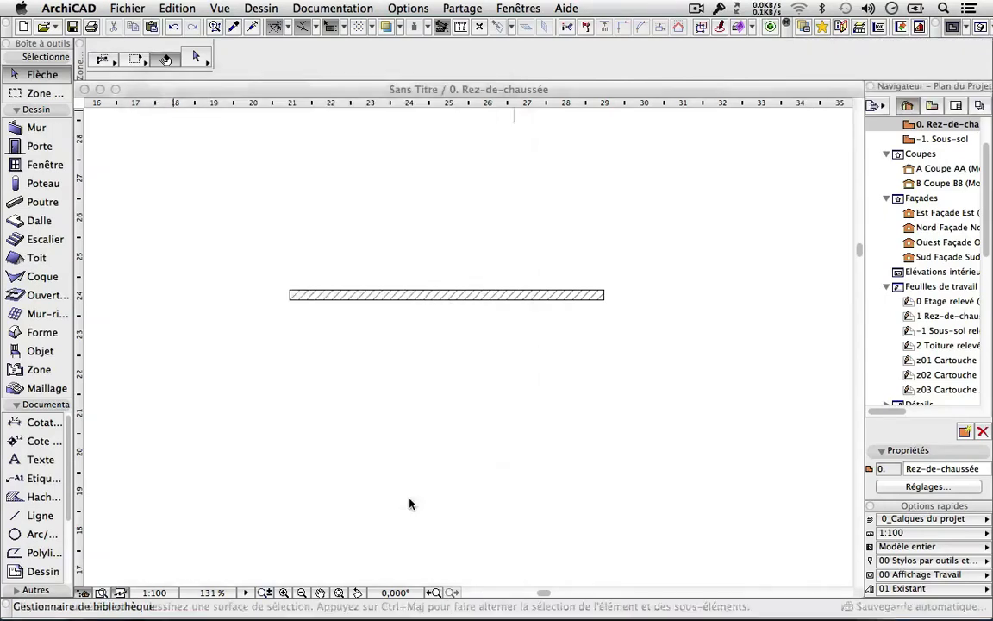
{"action": "left_click", "coordinate": [41, 146]}
{"action": "left_click", "coordinate": [44, 165]}
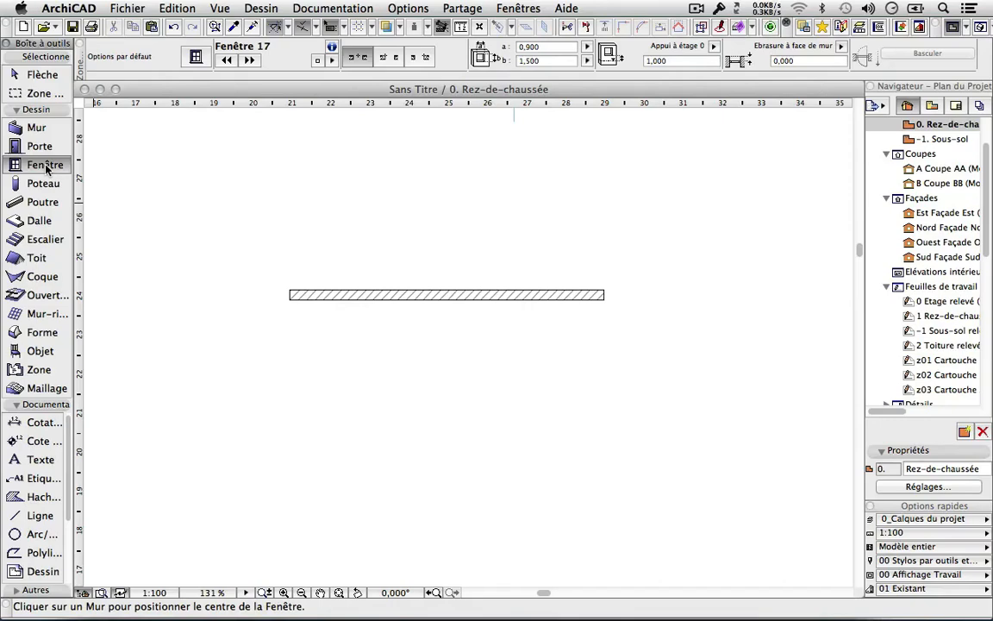
Open the default window settings and lay out the library browser with folder tree beside thumbnails.
{"action": "double_click", "coordinate": [45, 165]}
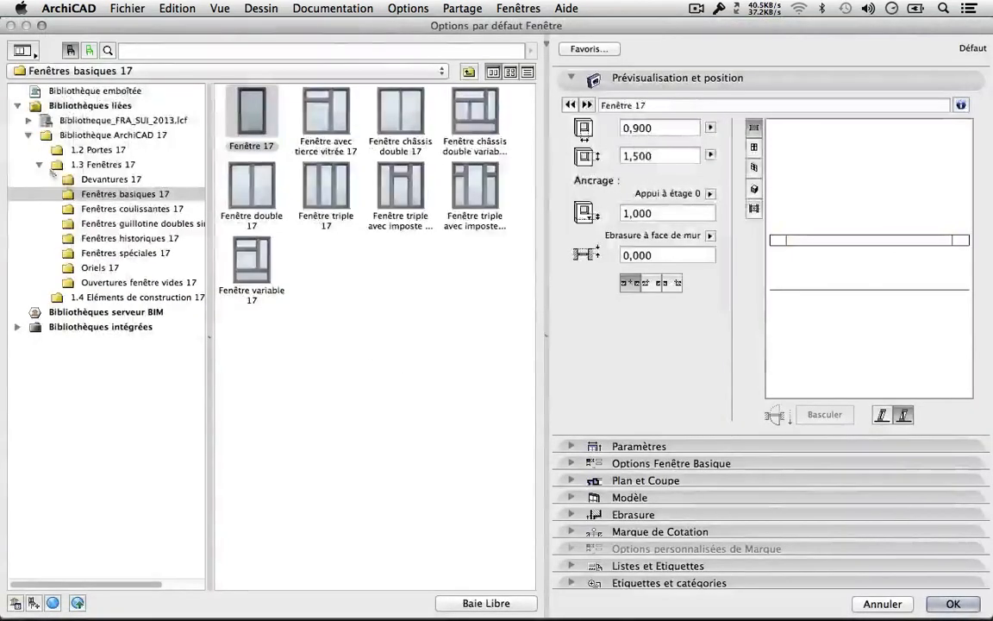
{"action": "mouse_move", "coordinate": [973, 605]}
{"action": "left_mouse_down"}
{"action": "mouse_move", "coordinate": [731, 473]}
{"action": "mouse_move", "coordinate": [664, 472]}
{"action": "mouse_move", "coordinate": [881, 521]}
{"action": "mouse_move", "coordinate": [966, 589]}
{"action": "left_mouse_up"}
{"action": "left_click_drag", "start_coordinate": [263, 319], "coordinate": [425, 319]}
{"action": "left_click", "coordinate": [26, 51]}
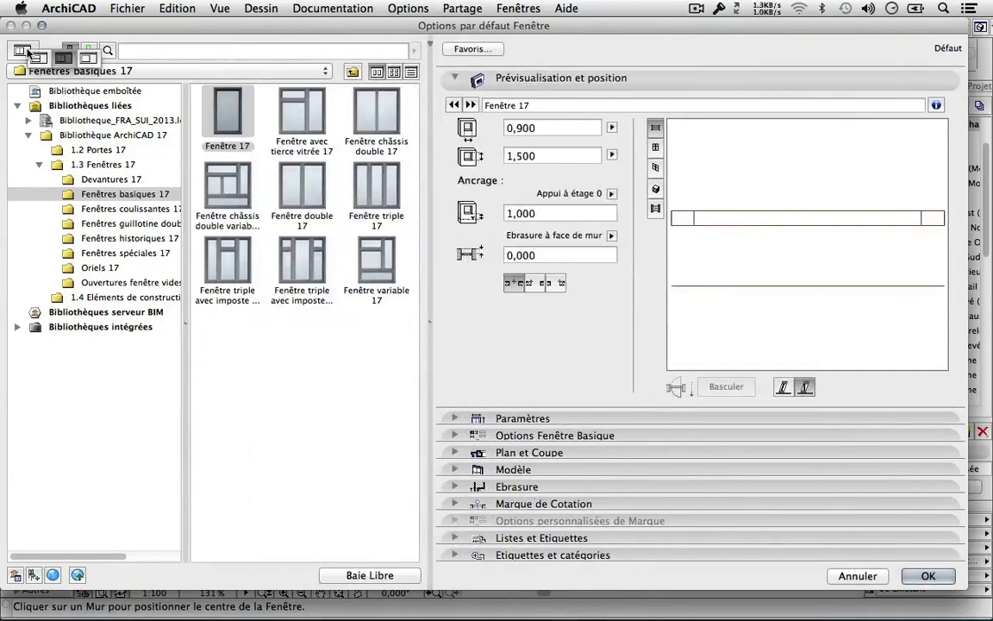
{"action": "left_click", "coordinate": [36, 57]}
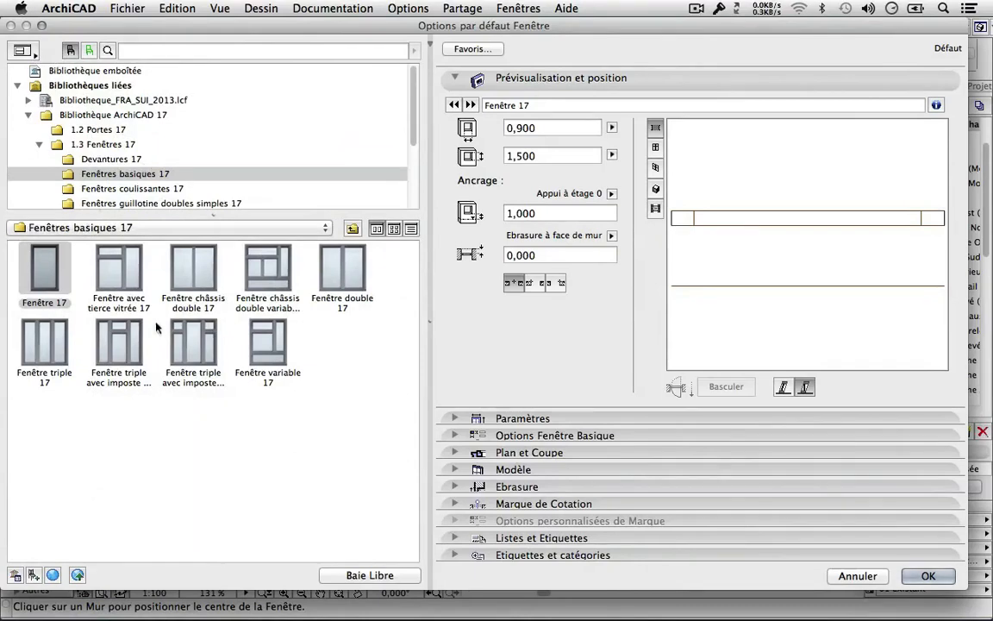
{"action": "left_click", "coordinate": [22, 51]}
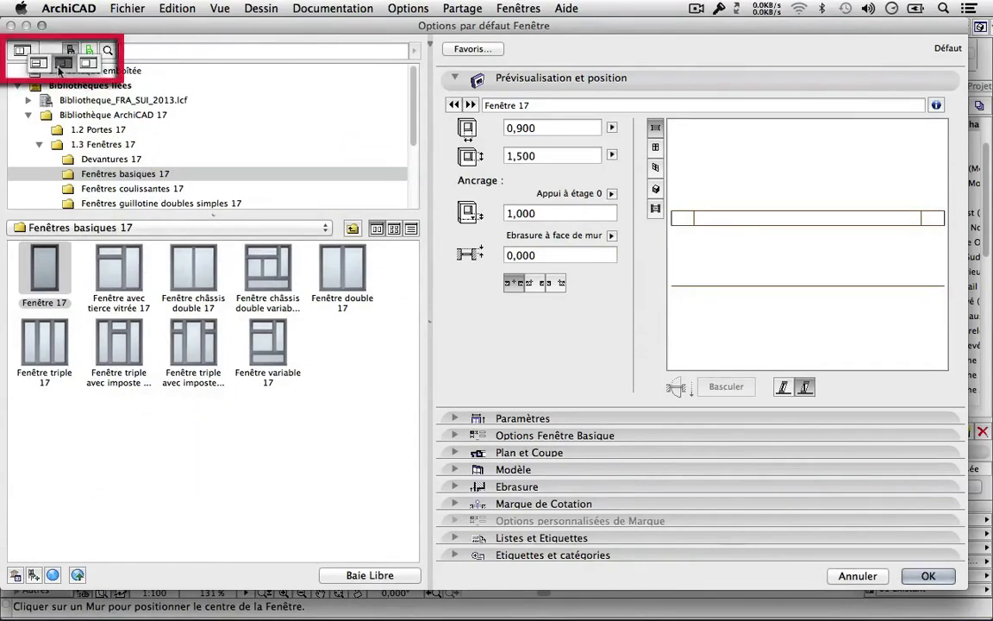
{"action": "left_click", "coordinate": [60, 64]}
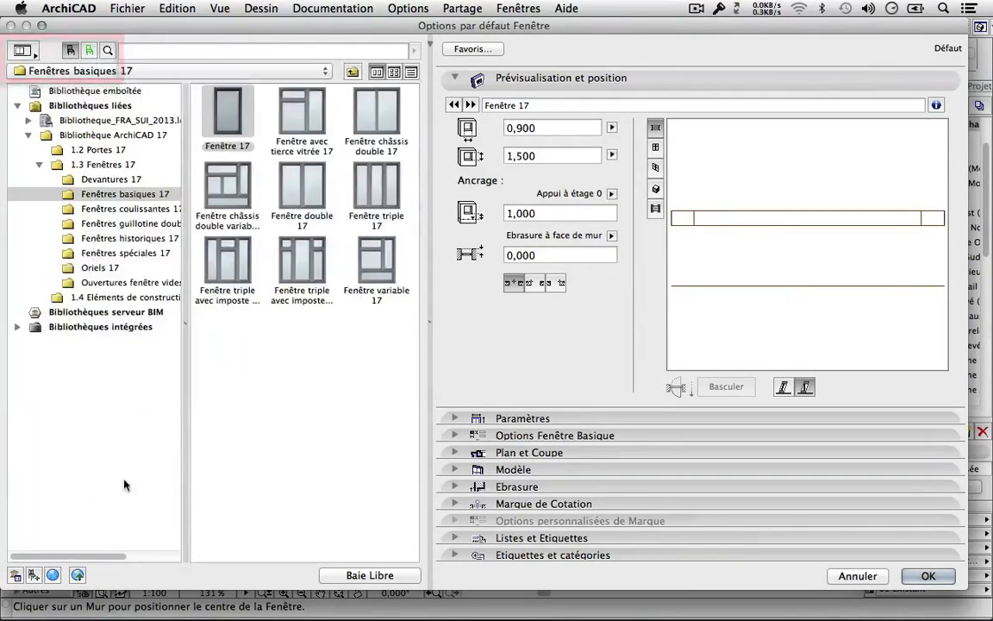
{"action": "left_click_drag", "start_coordinate": [187, 322], "coordinate": [209, 321]}
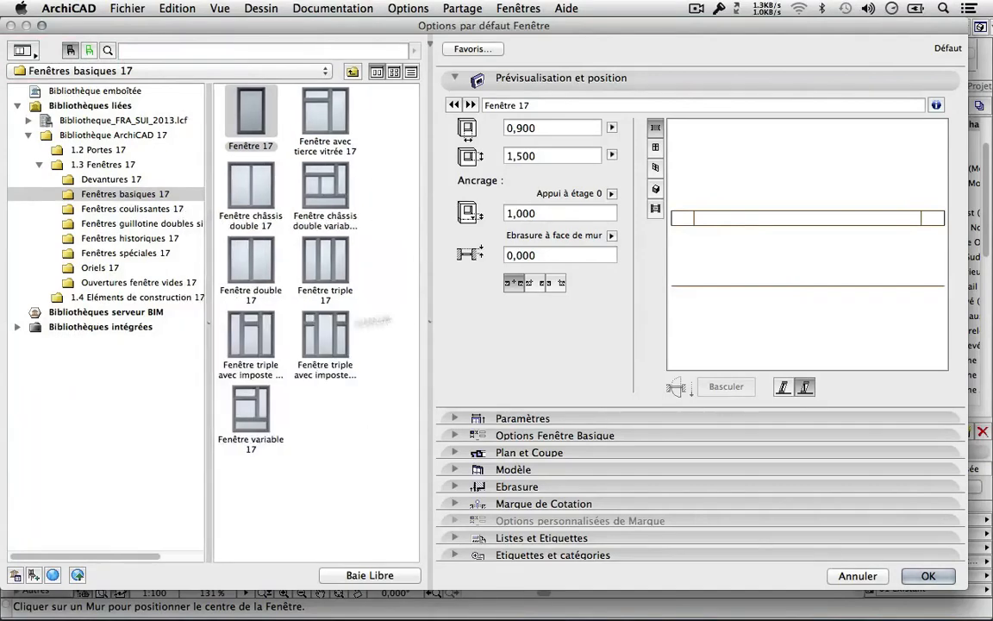
{"action": "left_click_drag", "start_coordinate": [427, 313], "coordinate": [462, 325]}
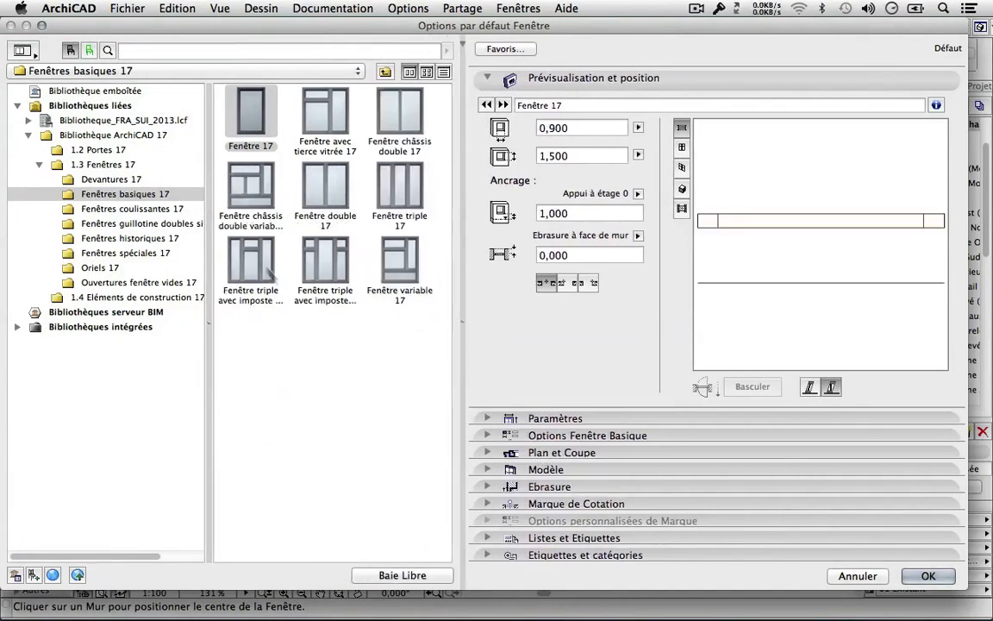
Browse the Fenêtres 17 subfolders to Fenêtres guillotine doubles simples 17, then expand Bibliotheque_FRA_SUI_2013.
{"action": "left_click", "coordinate": [87, 179]}
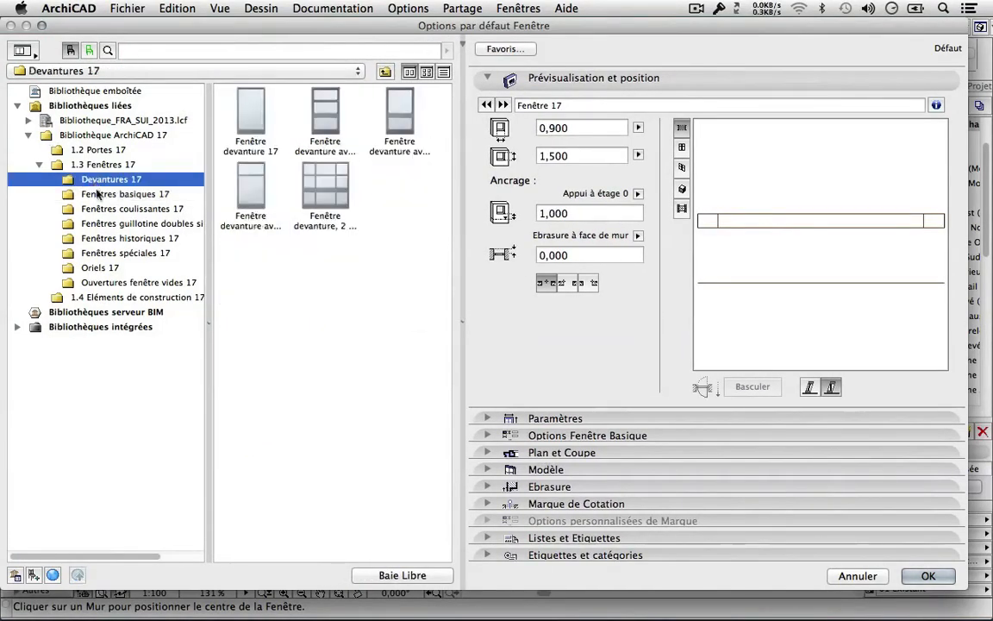
{"action": "left_click", "coordinate": [93, 193]}
{"action": "left_click", "coordinate": [101, 208]}
{"action": "left_click", "coordinate": [106, 224]}
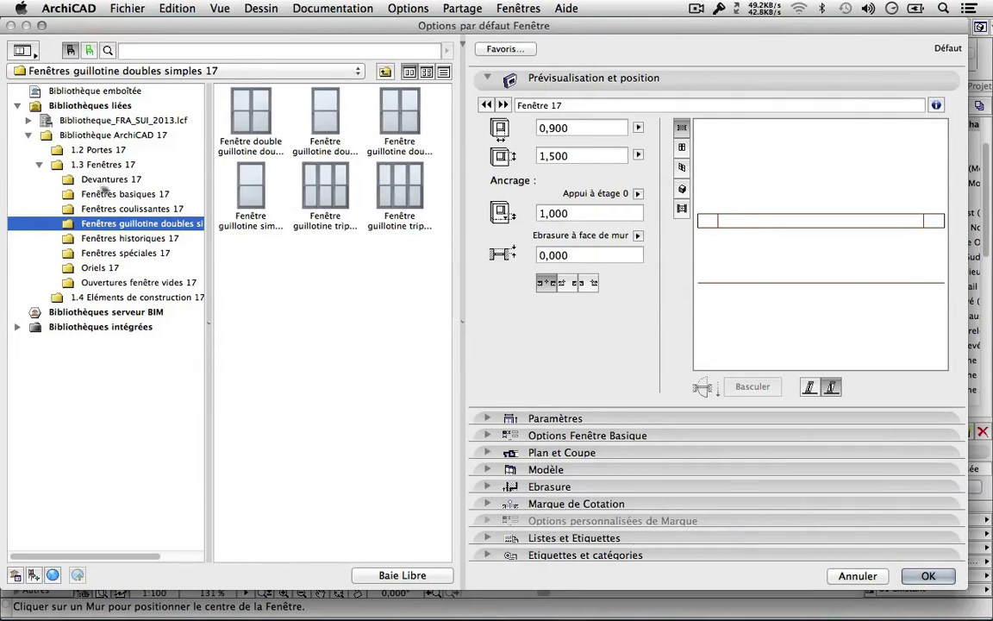
{"action": "left_click", "coordinate": [28, 120]}
{"action": "left_click", "coordinate": [39, 135]}
Pick Fenêtre 1v_v2013 from 01_Menuiseries > Déclinaisons des menuiseries > 1_Men_Simples.
{"action": "left_click", "coordinate": [50, 149]}
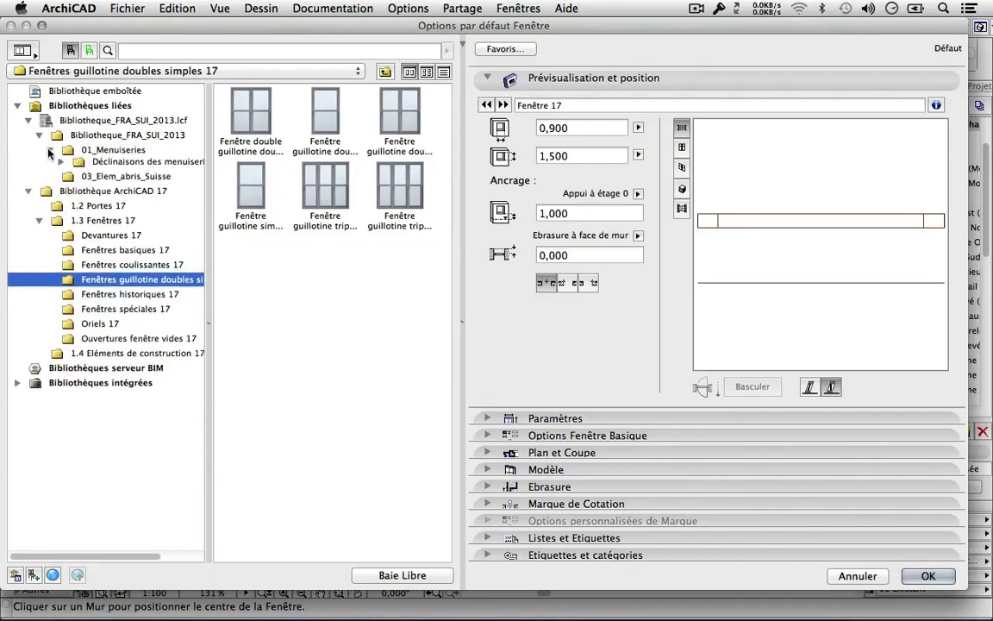
{"action": "left_click", "coordinate": [63, 164]}
{"action": "left_click", "coordinate": [121, 180]}
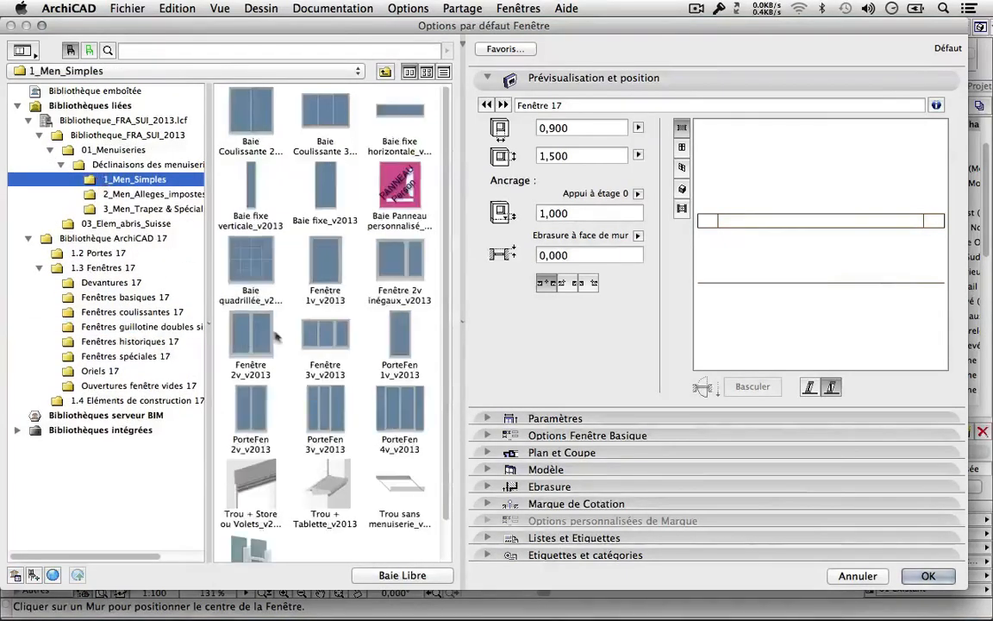
{"action": "left_click", "coordinate": [321, 277]}
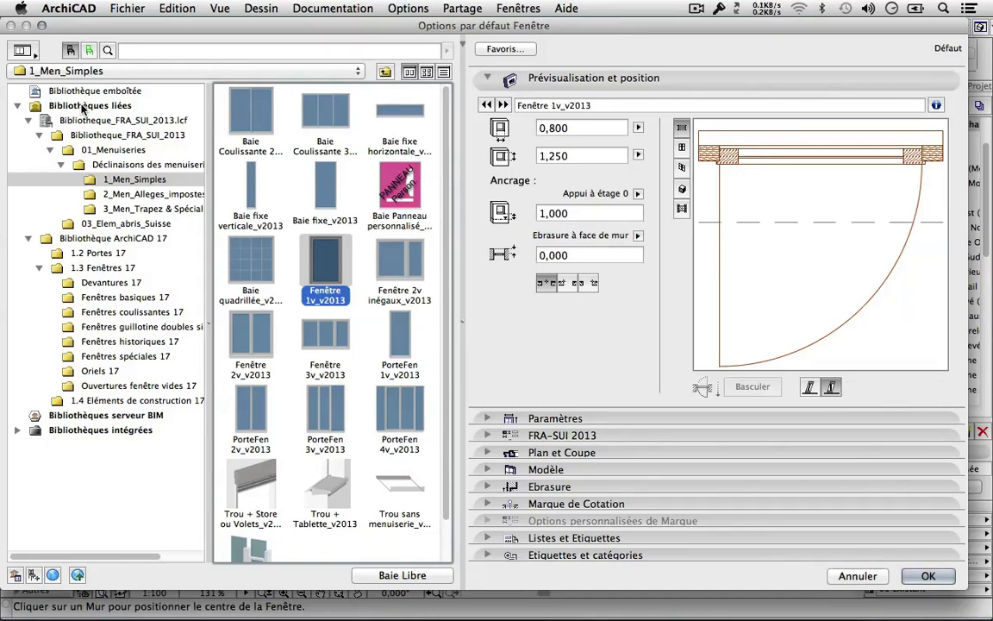
Replace it with the plain Ouverture fenêtre simple using Baie Libre.
{"action": "left_click", "coordinate": [97, 138]}
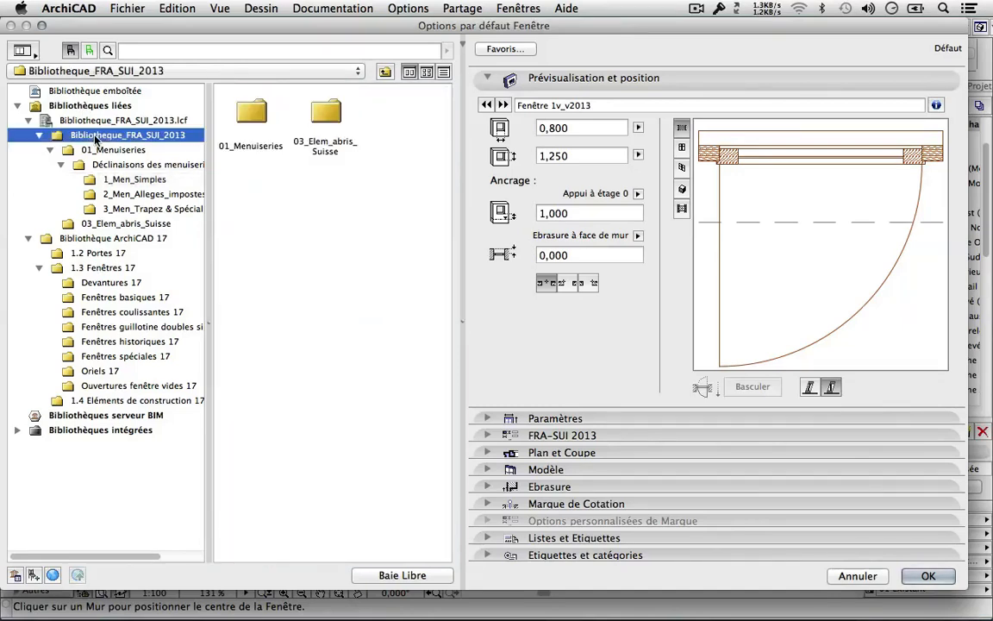
{"action": "left_click", "coordinate": [97, 240]}
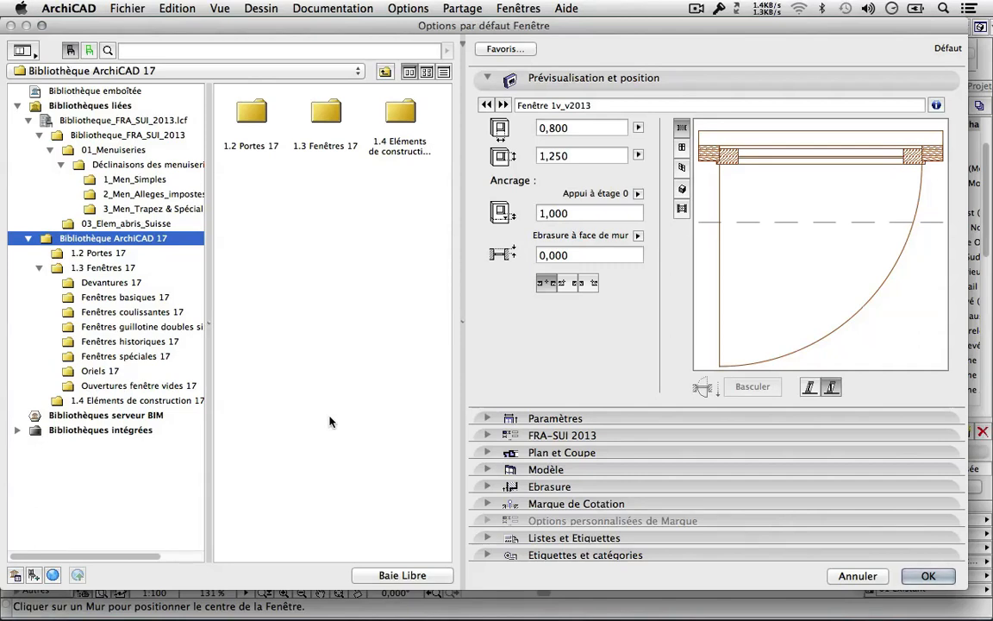
{"action": "left_click", "coordinate": [387, 577]}
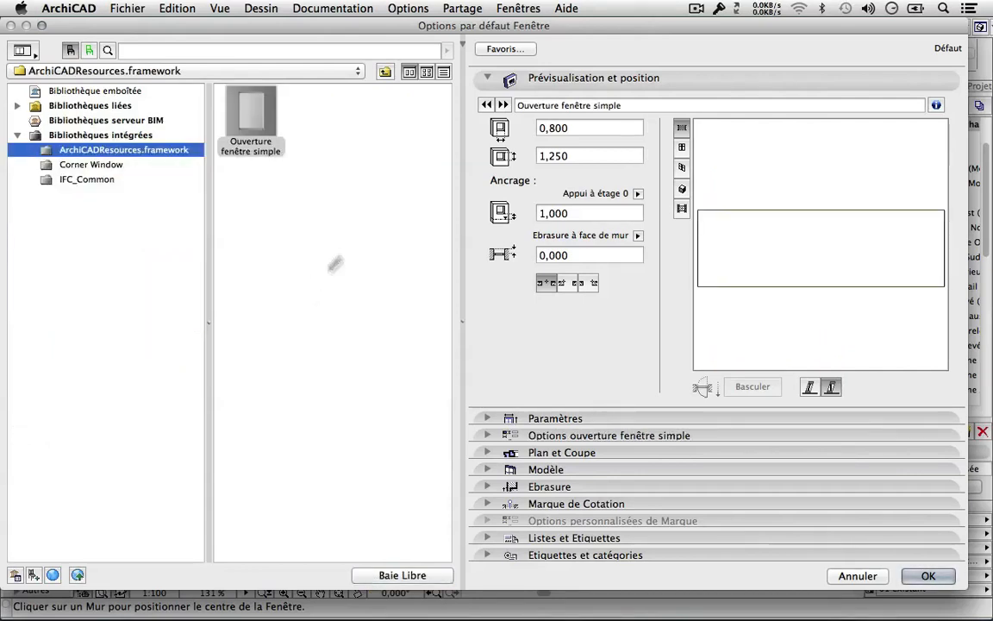
Anchor the window sill to the wall base at 0,900 and accept the settings.
{"action": "left_click", "coordinate": [573, 128]}
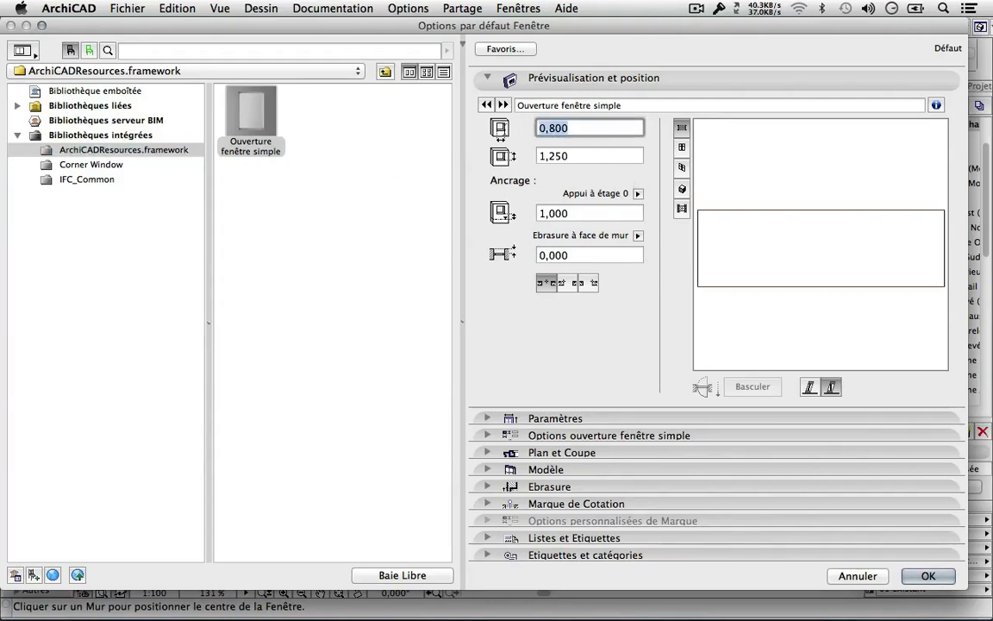
{"action": "key", "text": "Tab"}
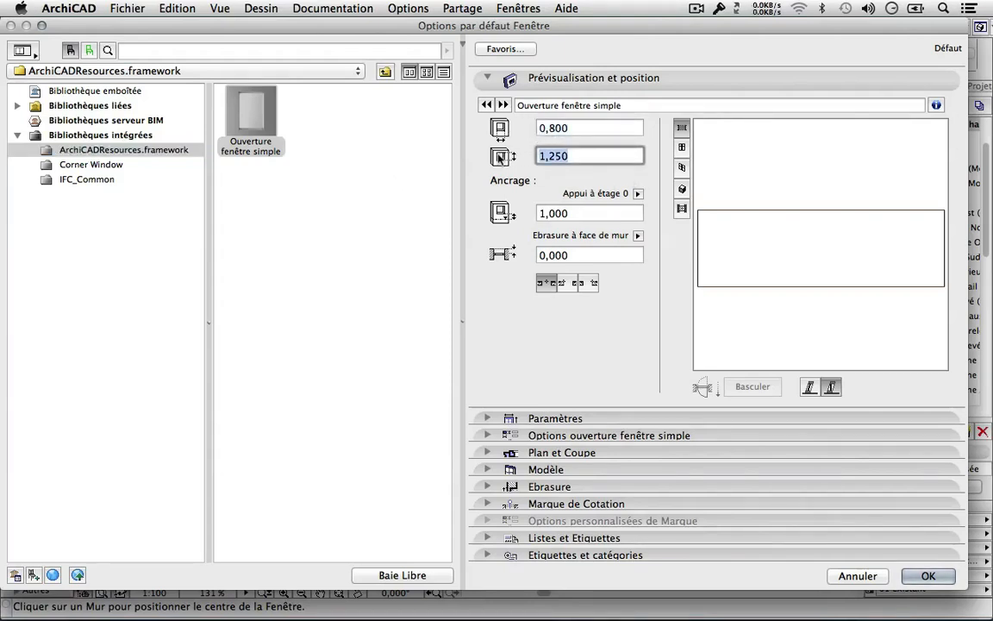
{"action": "key", "text": "Tab"}
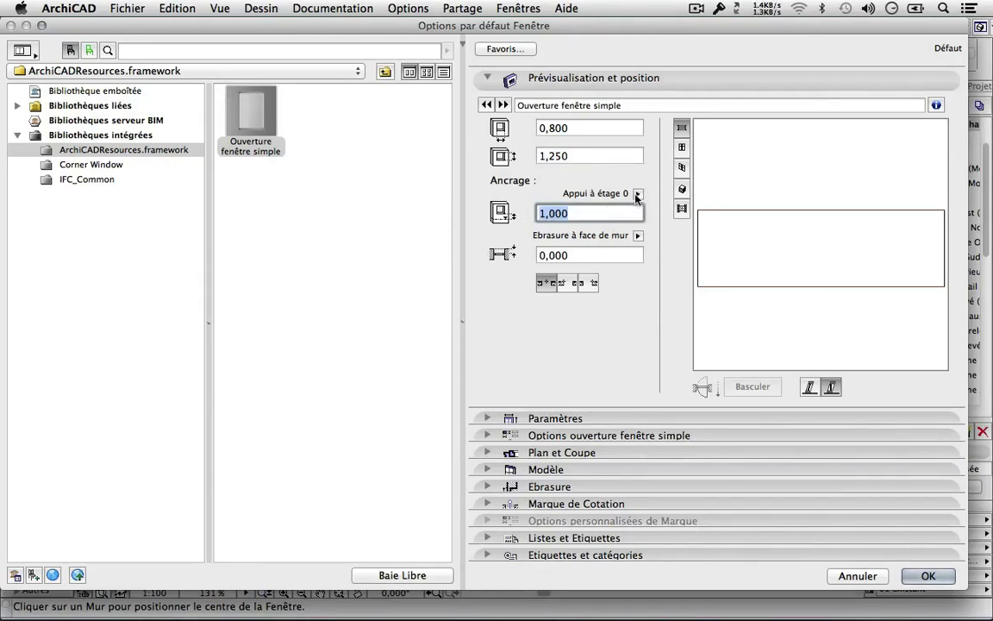
{"action": "left_click", "coordinate": [638, 194]}
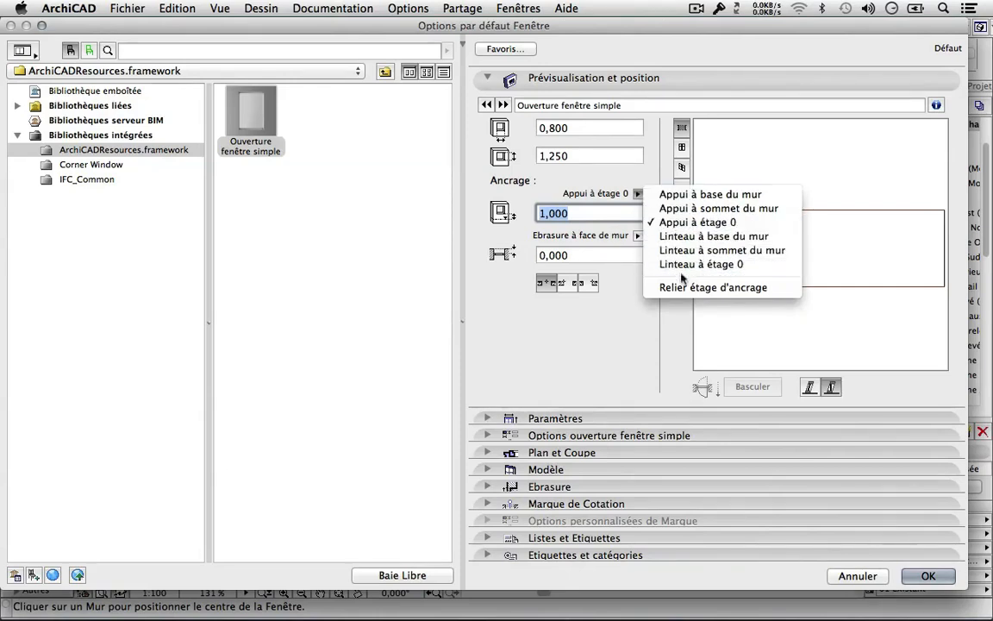
{"action": "left_click", "coordinate": [676, 209]}
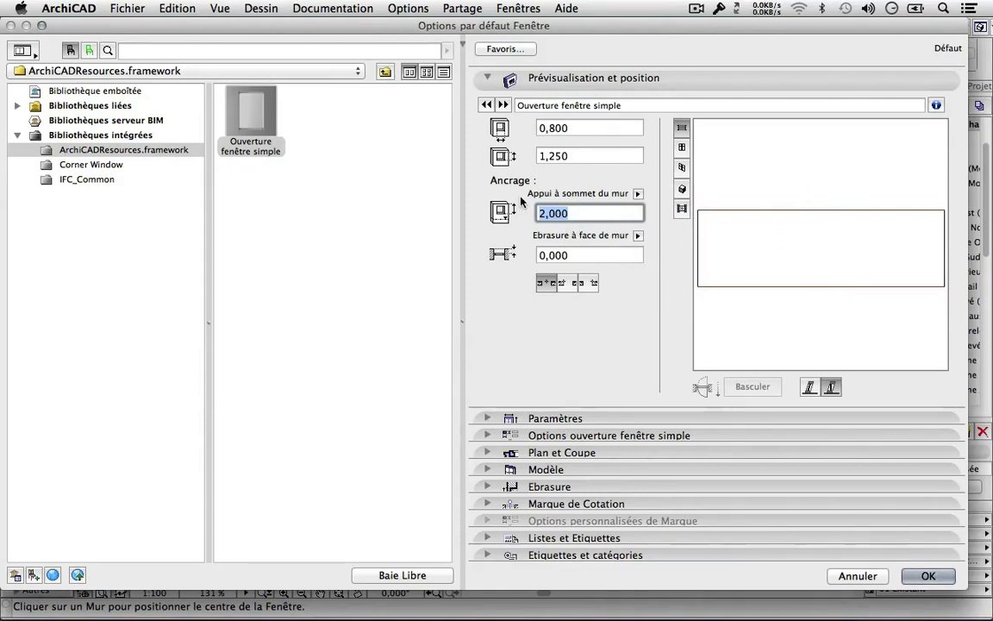
{"action": "left_click", "coordinate": [639, 194]}
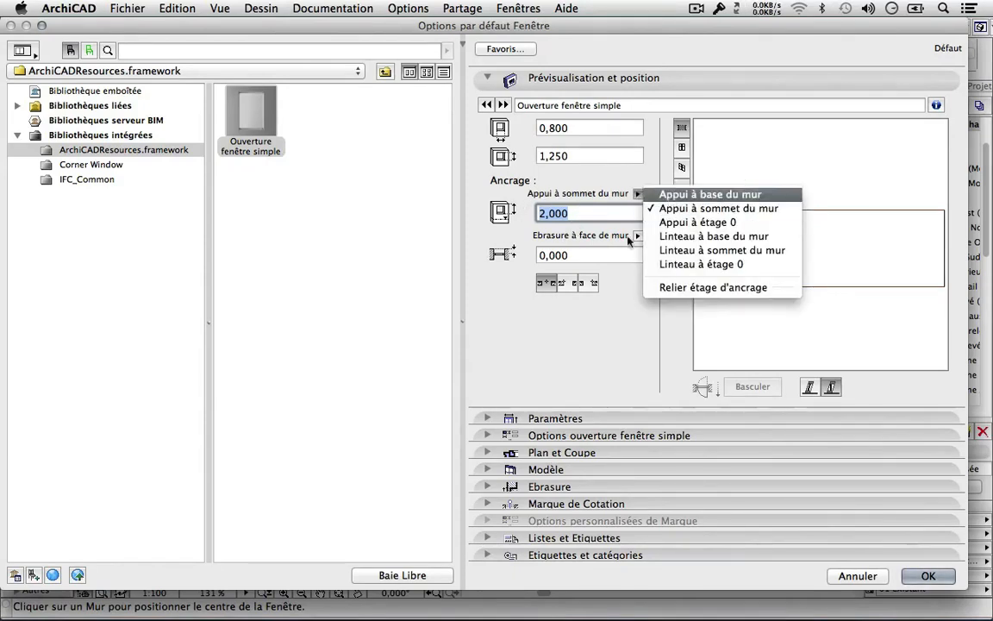
{"action": "left_click", "coordinate": [681, 194]}
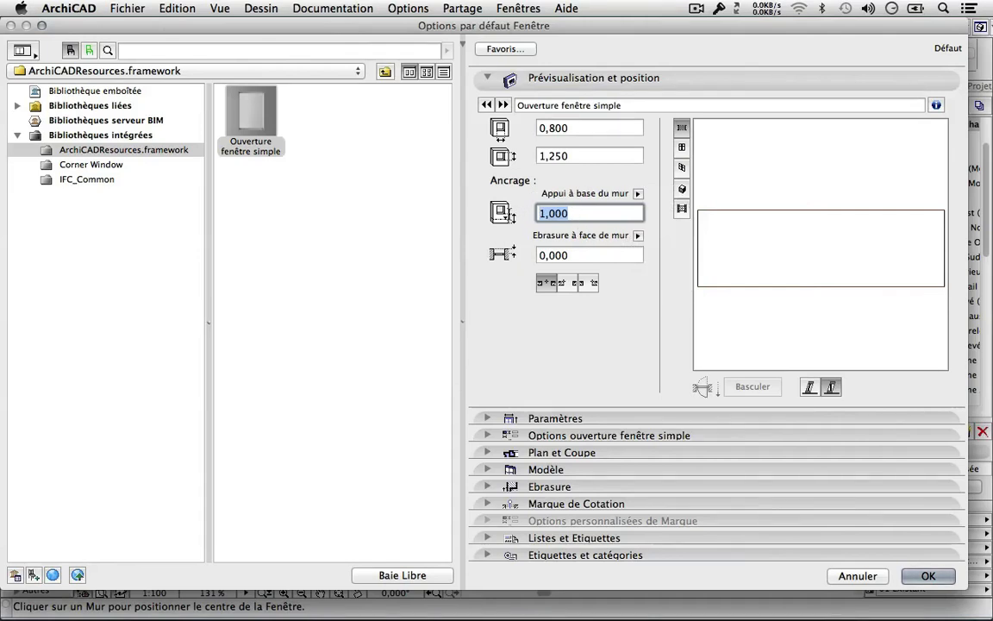
{"action": "type", "text": ","}
{"action": "key", "text": "BackSpace"}
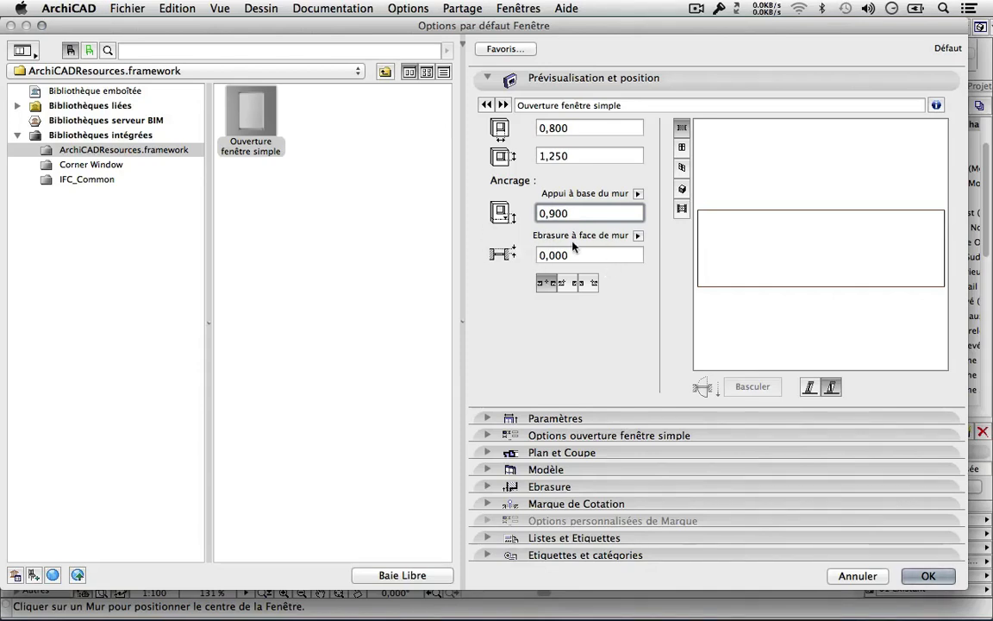
{"action": "key", "text": "Tab"}
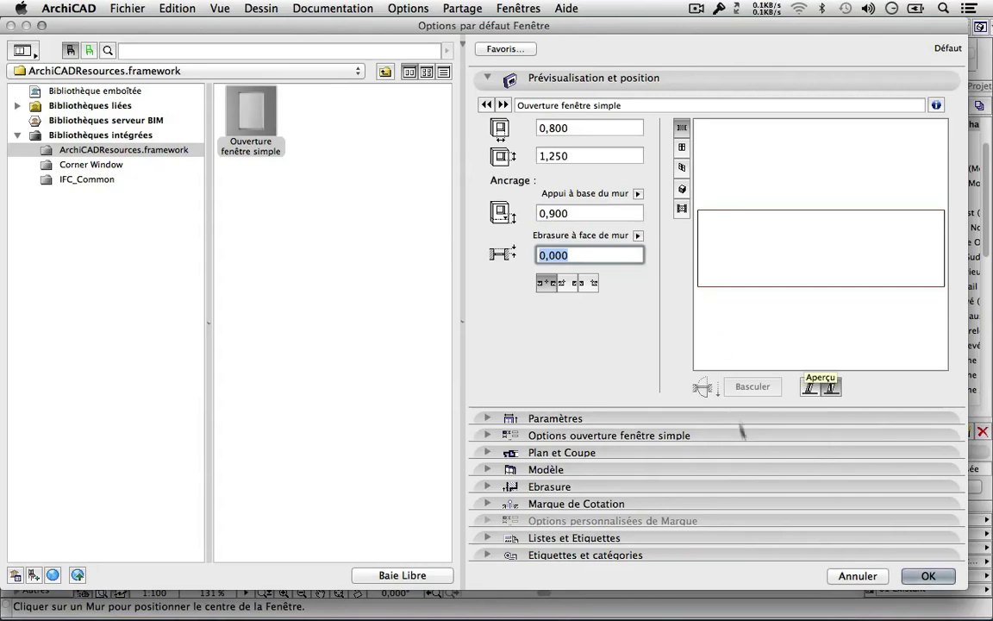
{"action": "left_click", "coordinate": [928, 576]}
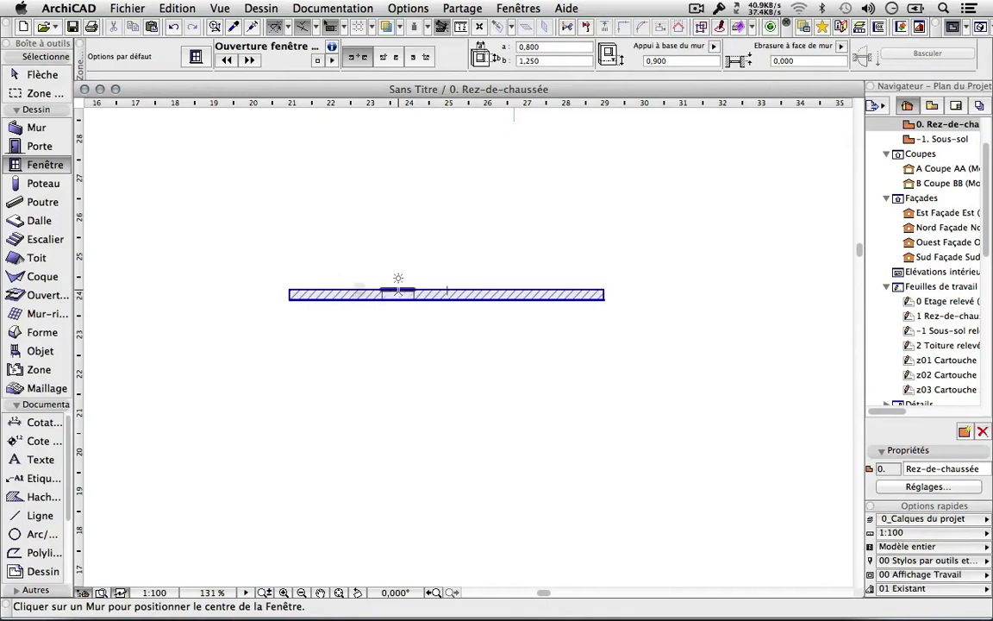
Place the 0,800 × 1,250 opening in the wall and show the whole model in 3D.
{"action": "scroll", "coordinate": [397, 295], "scroll_direction": "up", "scroll_amount": 3}
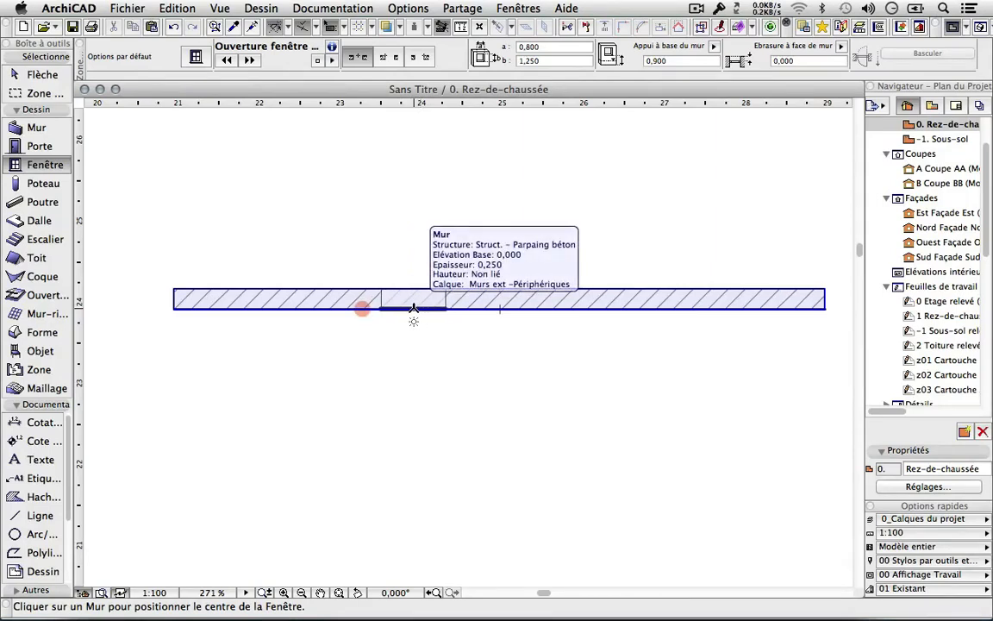
{"action": "left_click", "coordinate": [414, 309]}
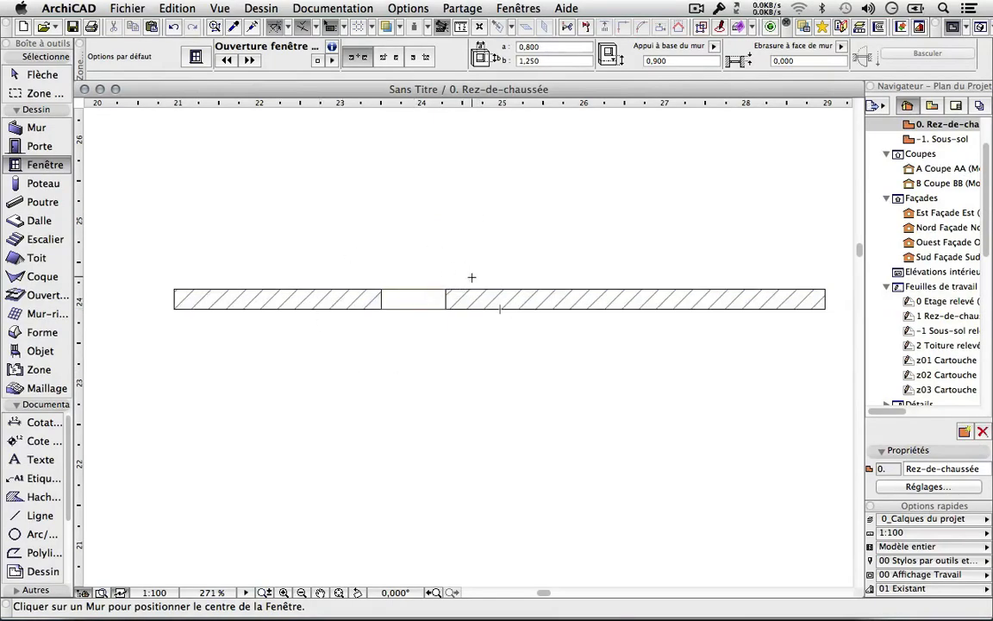
{"action": "right_click", "coordinate": [417, 165]}
{"action": "left_click", "coordinate": [457, 389]}
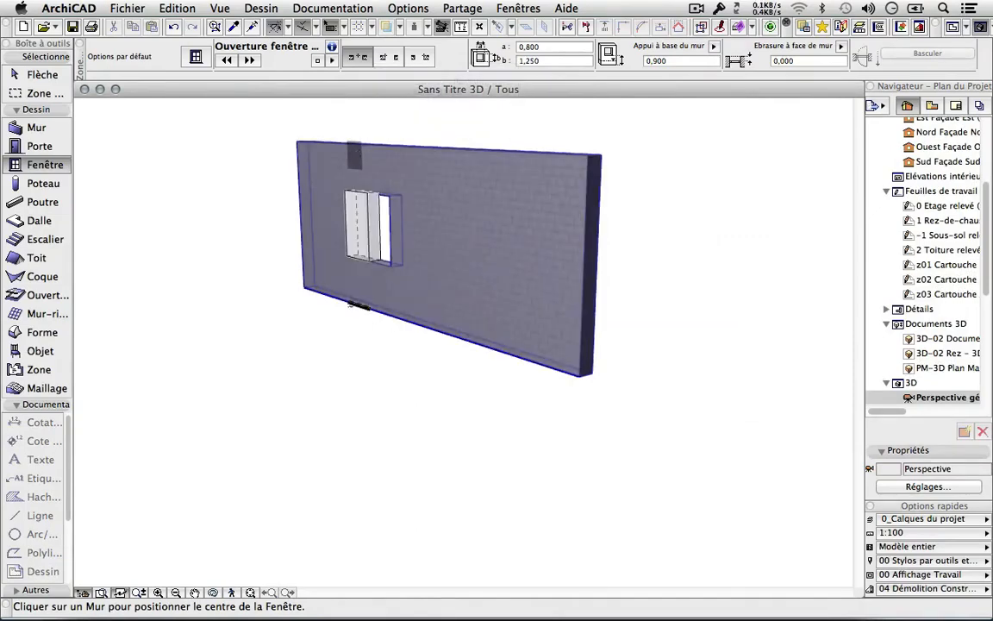
Return to the 0. Rez-de-chaussée floor plan window.
{"action": "left_click", "coordinate": [358, 305]}
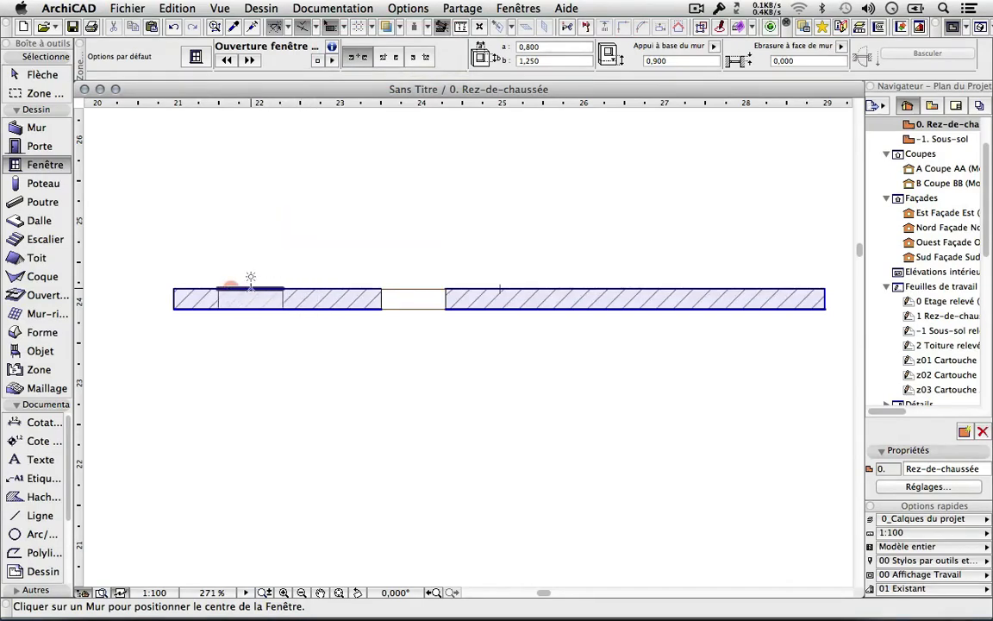
Insert a second opening left of the first, anchored by its side edge, then reopen window settings.
{"action": "left_click", "coordinate": [388, 58]}
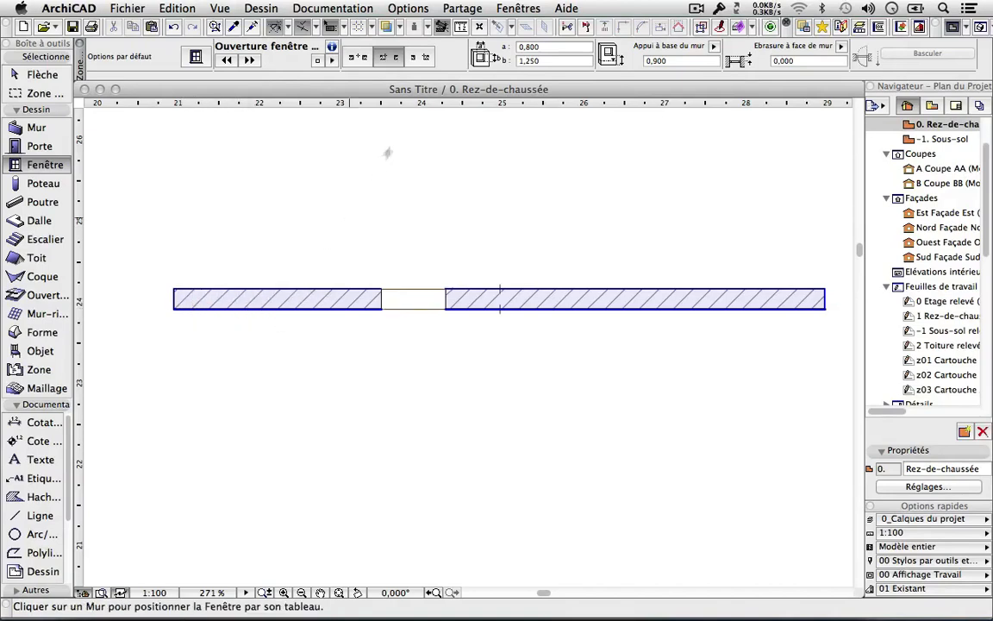
{"action": "left_click", "coordinate": [423, 59]}
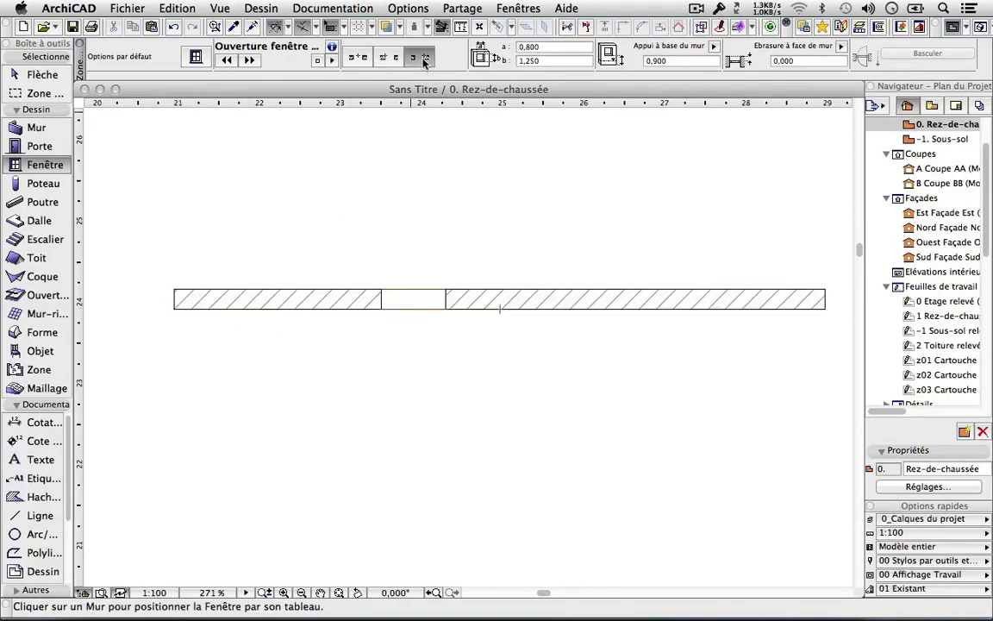
{"action": "left_click", "coordinate": [307, 311]}
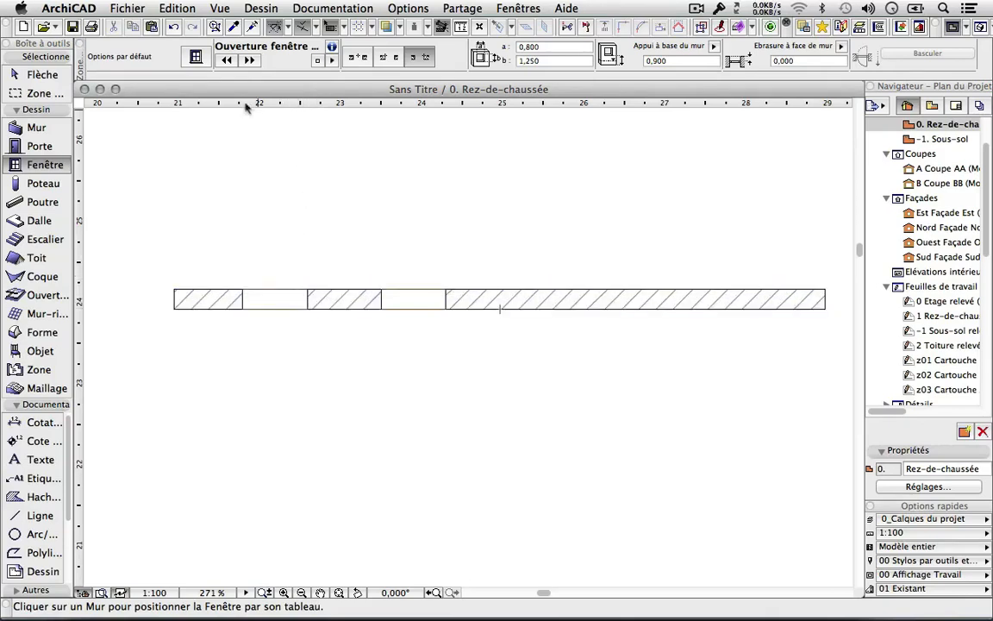
{"action": "left_click", "coordinate": [195, 57]}
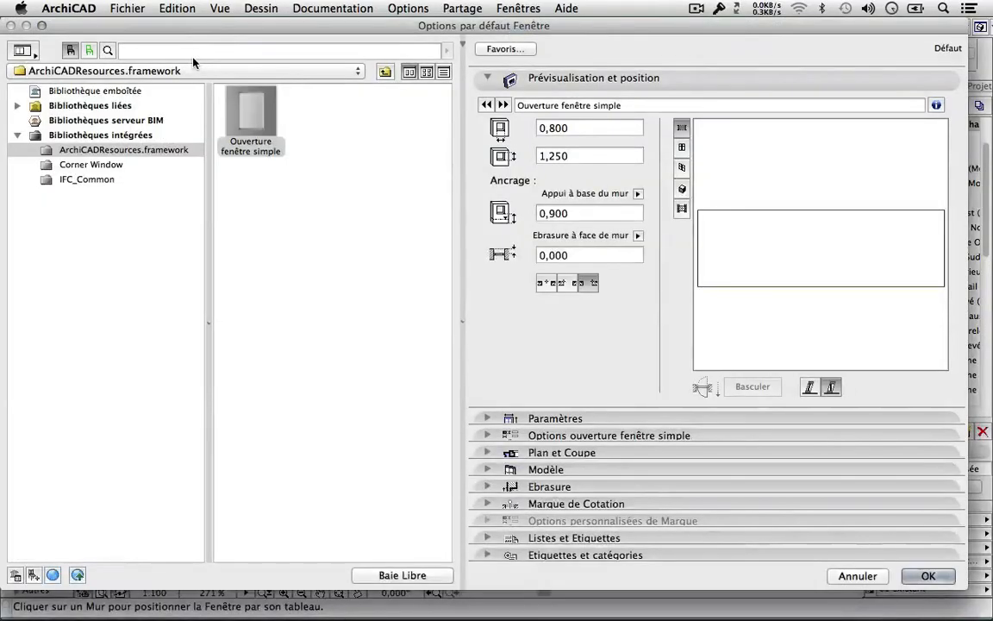
Pick the two-leaf Fenêtre 2v_v2013 from FRA_SUI_2013's 1_Men_Simples folder as the default window.
{"action": "left_click", "coordinate": [17, 105]}
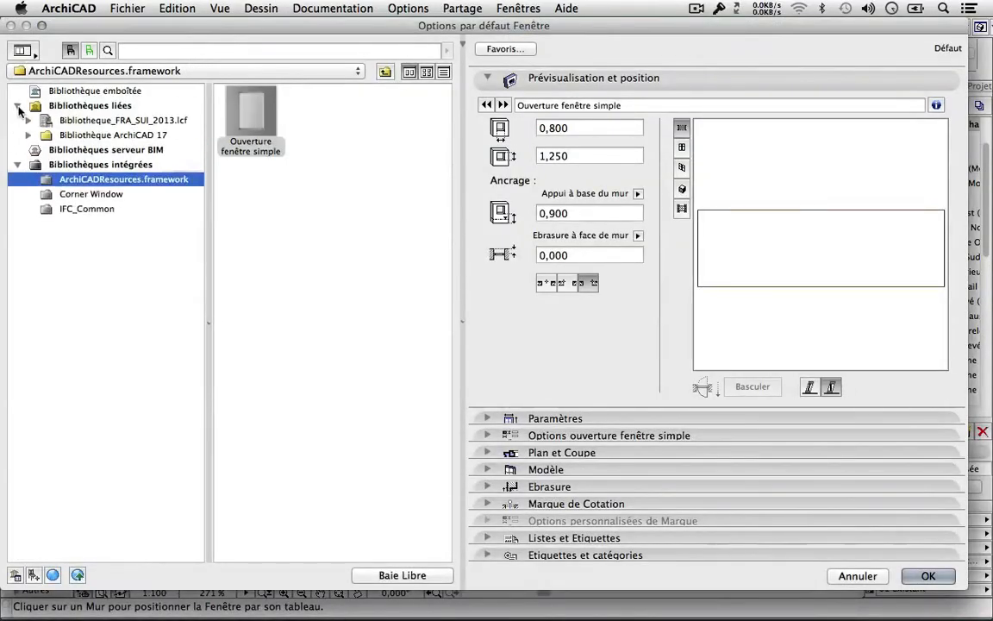
{"action": "left_click", "coordinate": [28, 120]}
{"action": "left_click", "coordinate": [38, 136]}
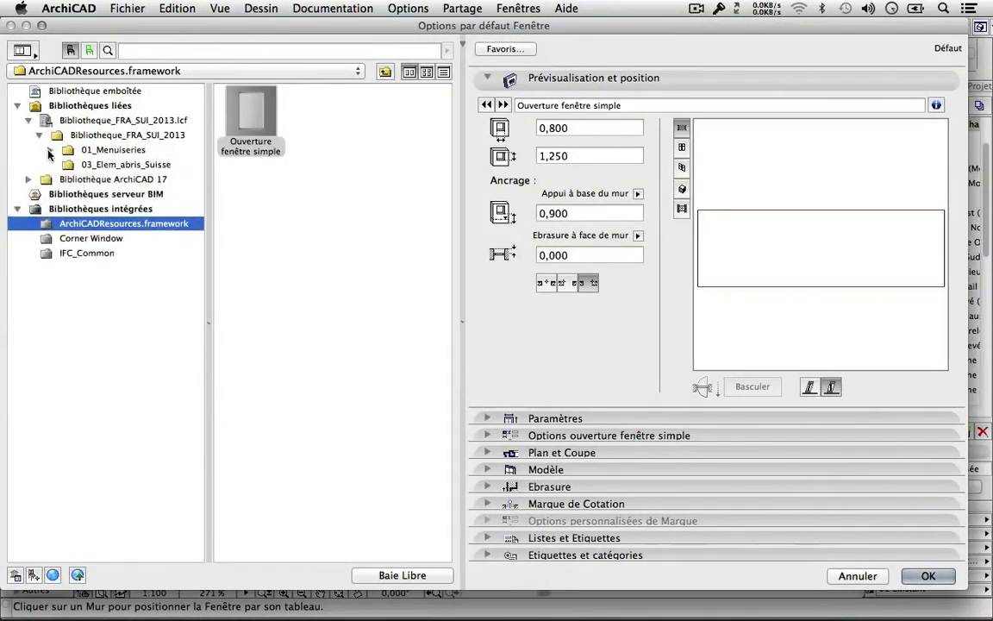
{"action": "left_click", "coordinate": [49, 149]}
{"action": "left_click", "coordinate": [60, 164]}
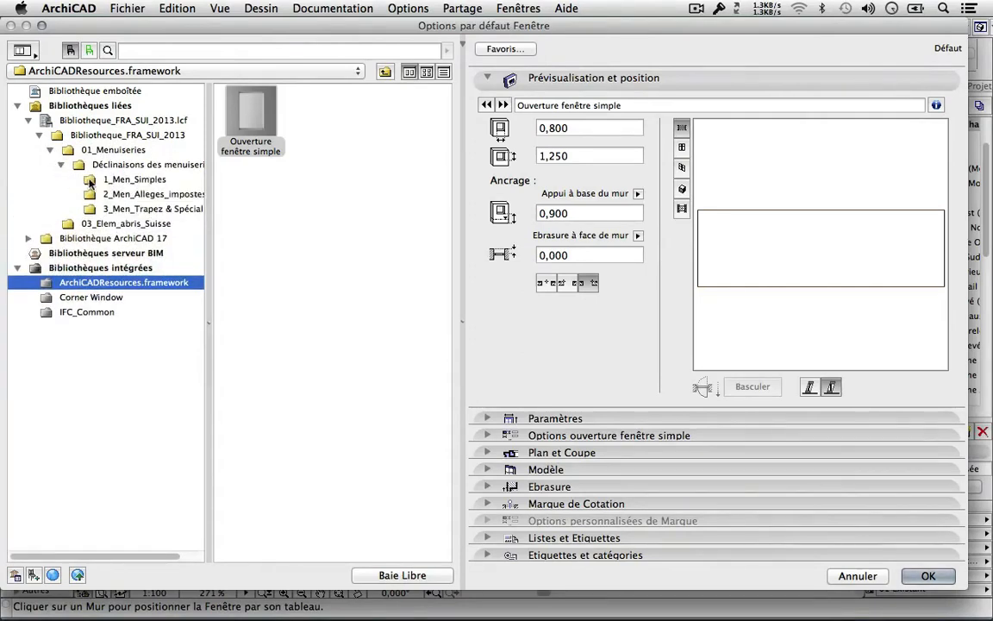
{"action": "left_click", "coordinate": [69, 180]}
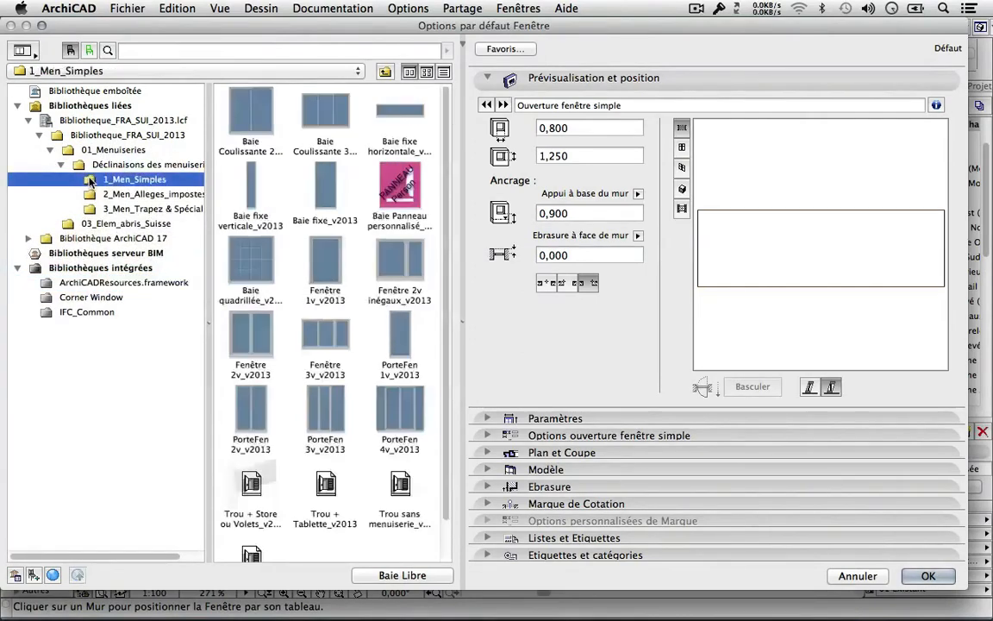
{"action": "left_click", "coordinate": [256, 343]}
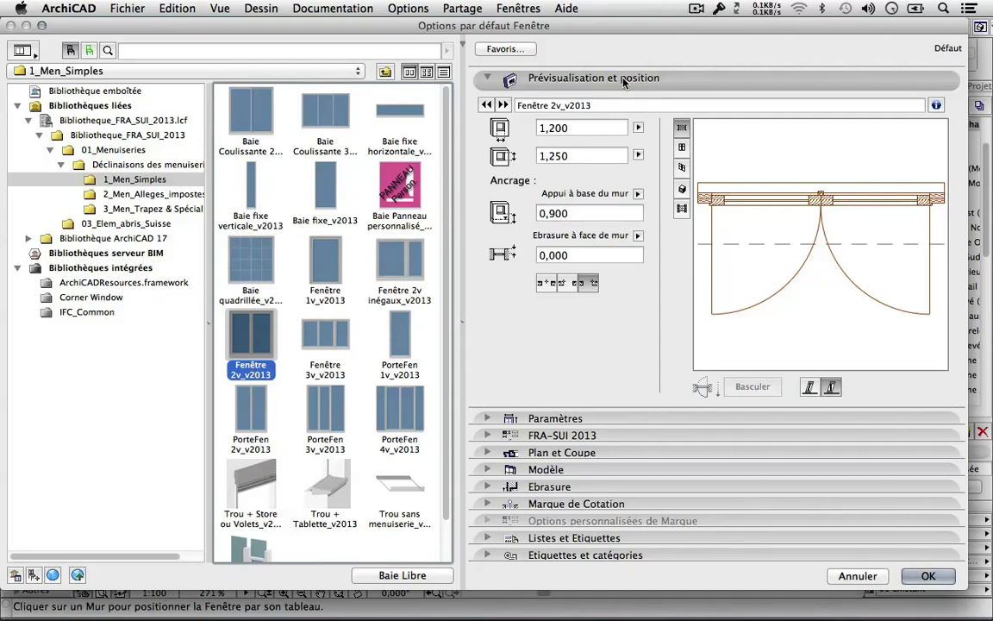
Expand the ArchiCAD 17 library, check the 1,200 × 1,250 size, and preview the window in elevation.
{"action": "left_click", "coordinate": [29, 238]}
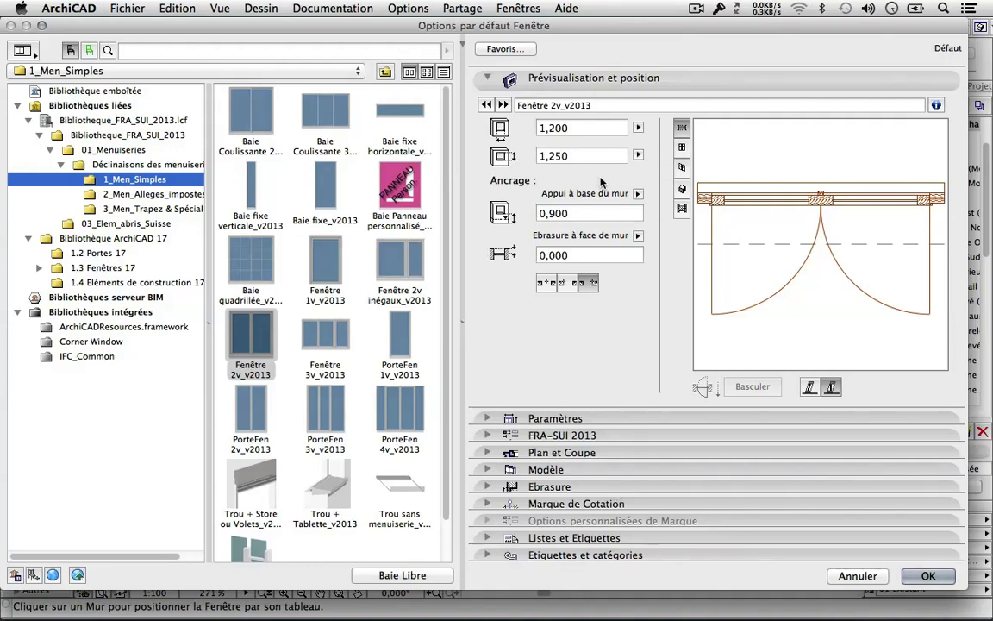
{"action": "left_click", "coordinate": [543, 127]}
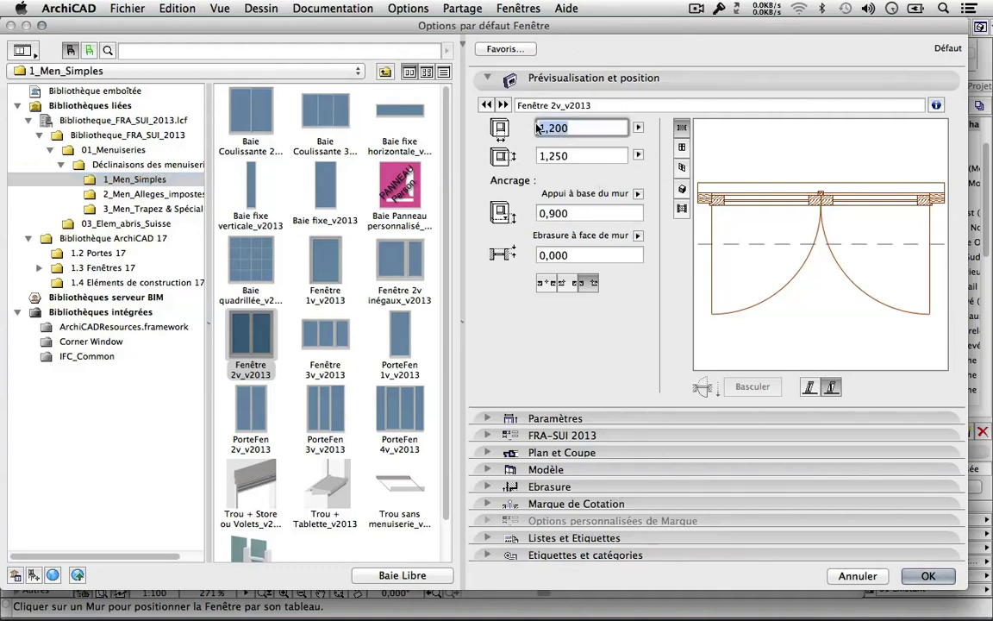
{"action": "key", "text": "Tab"}
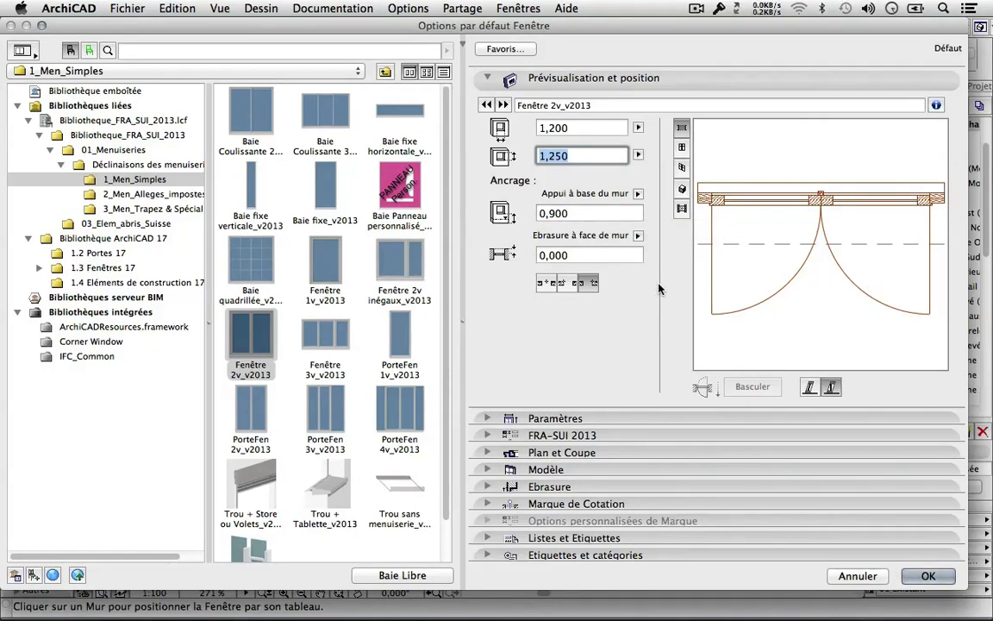
{"action": "left_click", "coordinate": [681, 146]}
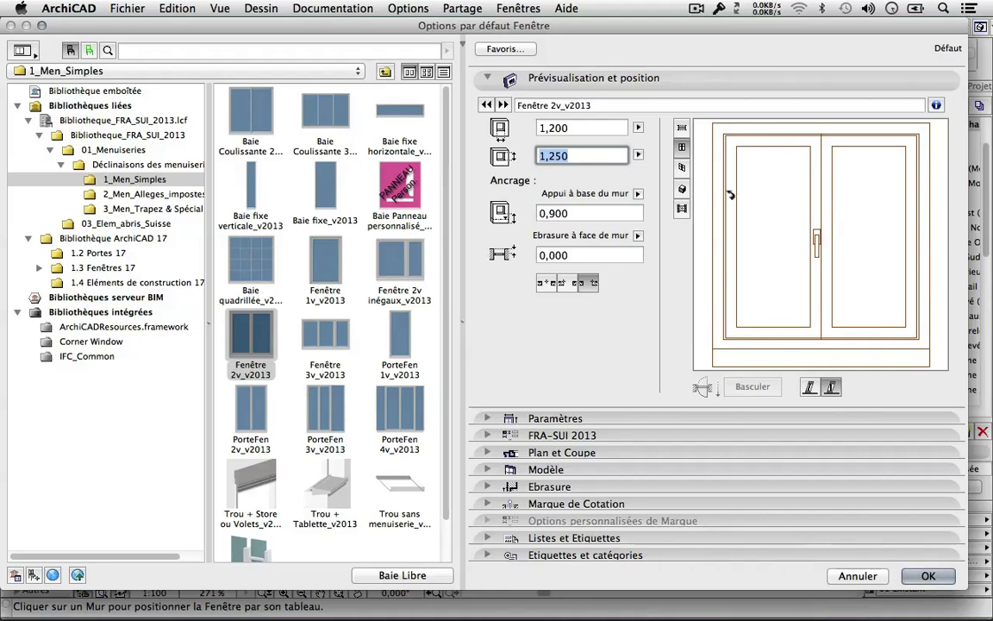
Cycle the window preview through flipped and shaded 3D and elevation, ending in plan with both swing arcs.
{"action": "left_click", "coordinate": [681, 167]}
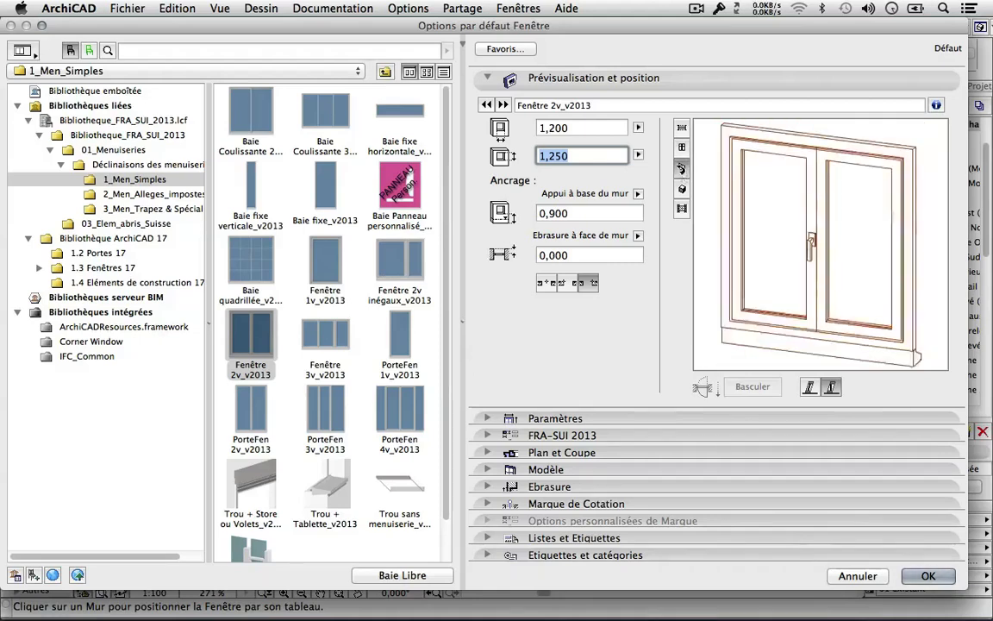
{"action": "left_click", "coordinate": [770, 240]}
{"action": "left_click", "coordinate": [770, 240]}
{"action": "left_click", "coordinate": [769, 240]}
{"action": "left_click", "coordinate": [770, 240]}
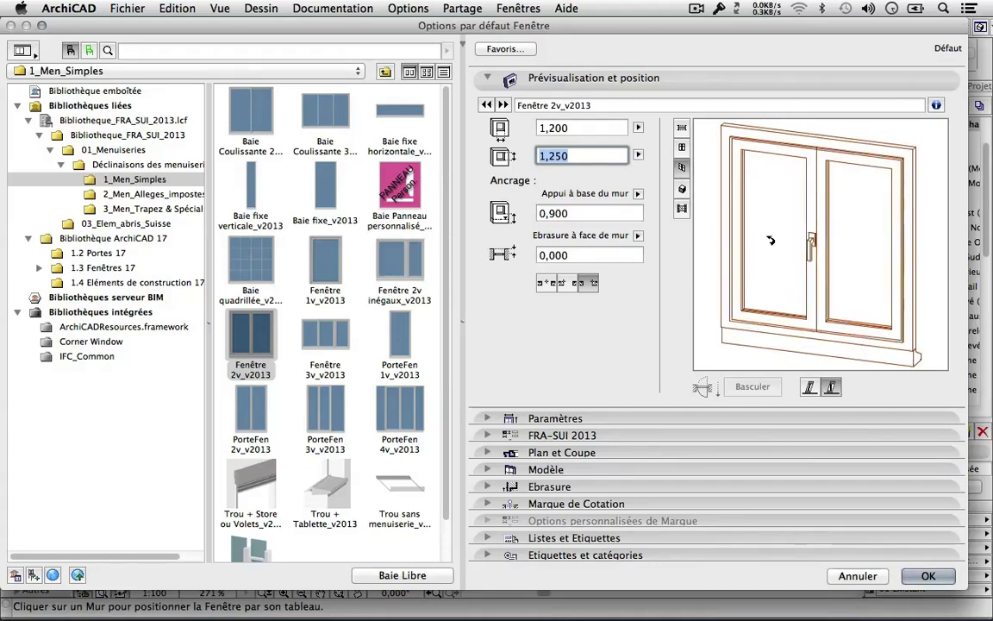
{"action": "left_click", "coordinate": [770, 240]}
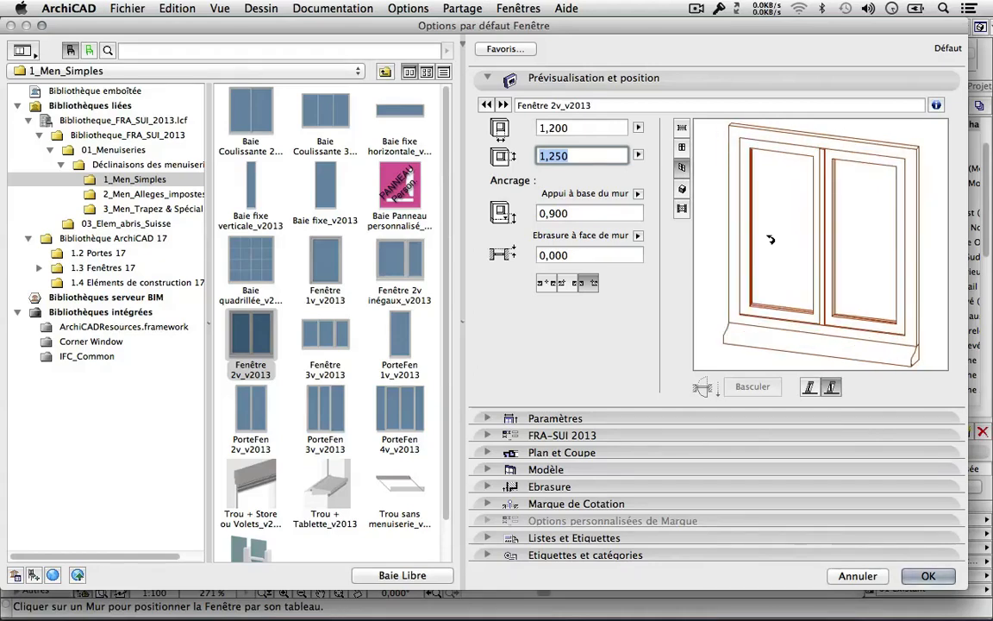
{"action": "left_click", "coordinate": [681, 188]}
{"action": "left_click", "coordinate": [793, 260]}
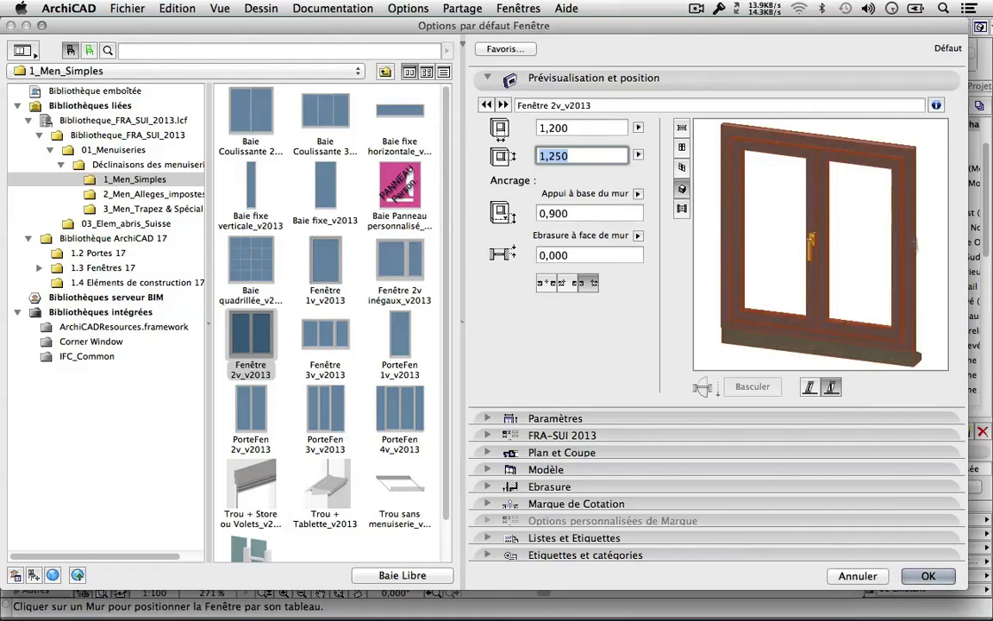
{"action": "left_click", "coordinate": [796, 247]}
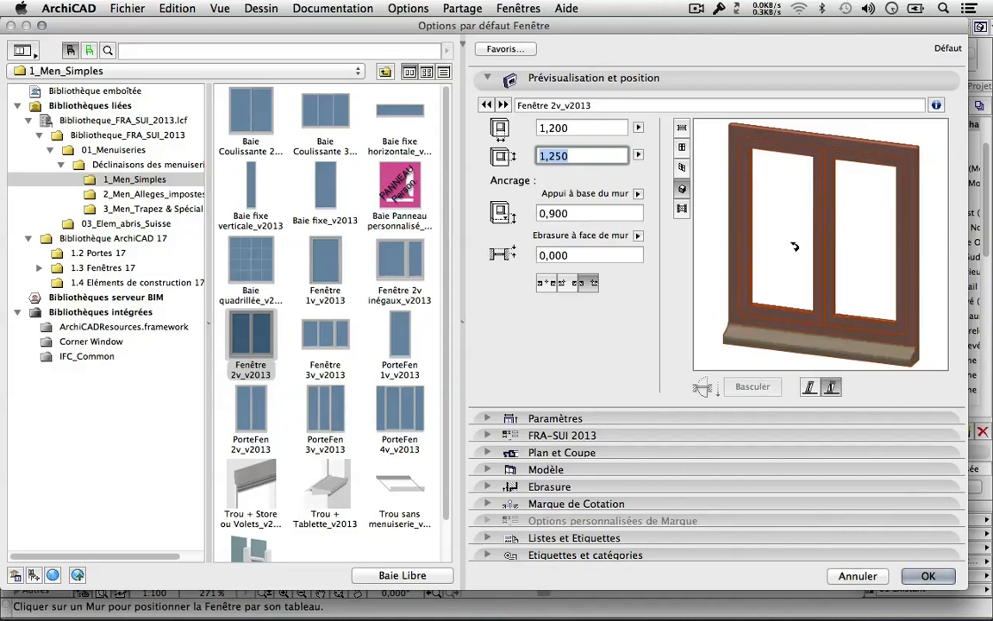
{"action": "left_click", "coordinate": [682, 210]}
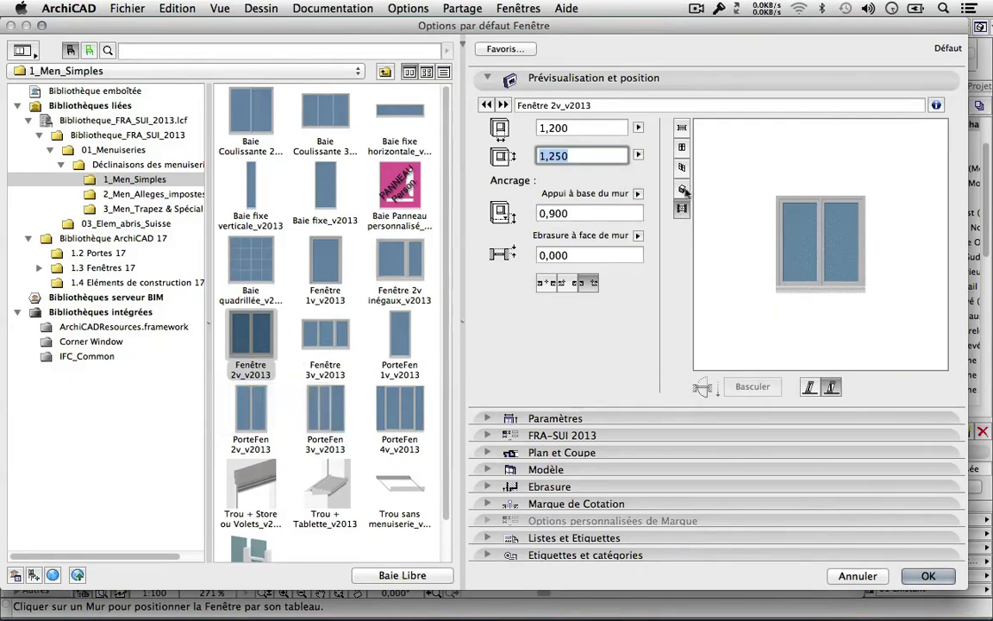
{"action": "left_click", "coordinate": [683, 128]}
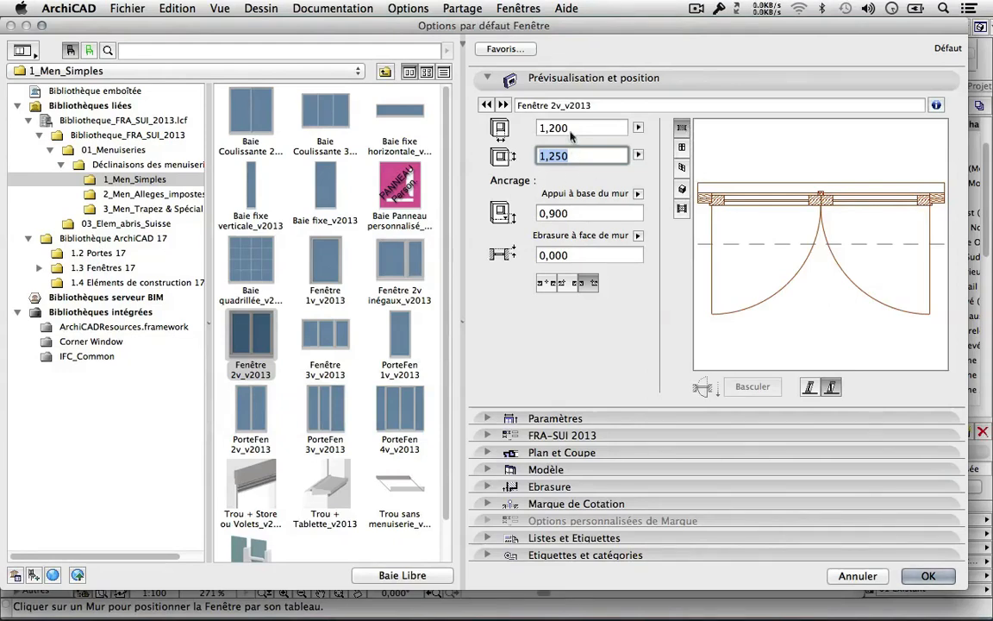
Try a 2,000 window width and check it in the elevation and 3D previews.
{"action": "key", "text": "shift+Tab"}
{"action": "type", "text": "2"}
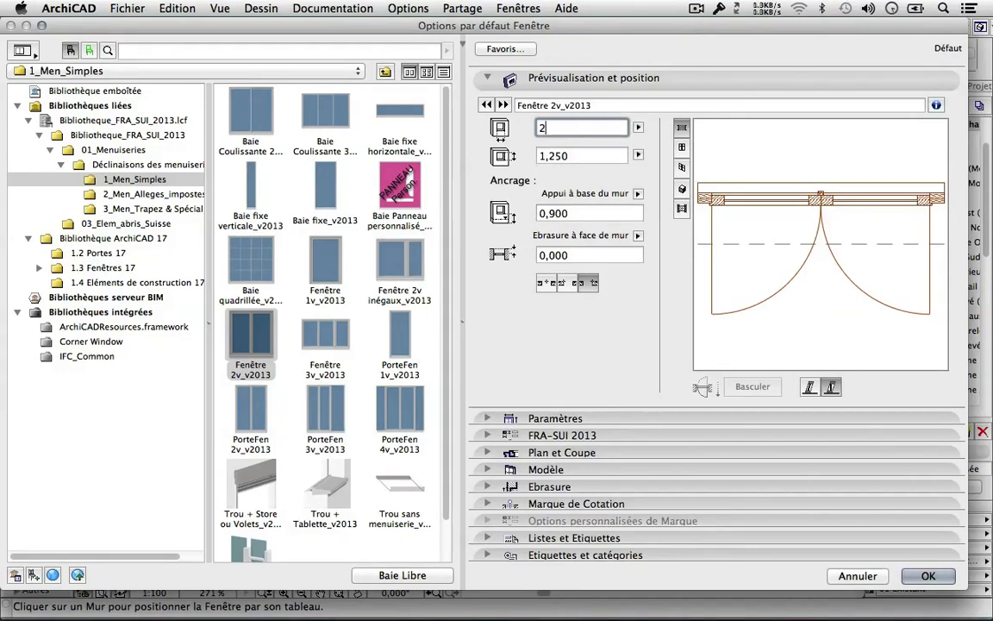
{"action": "left_click", "coordinate": [820, 203]}
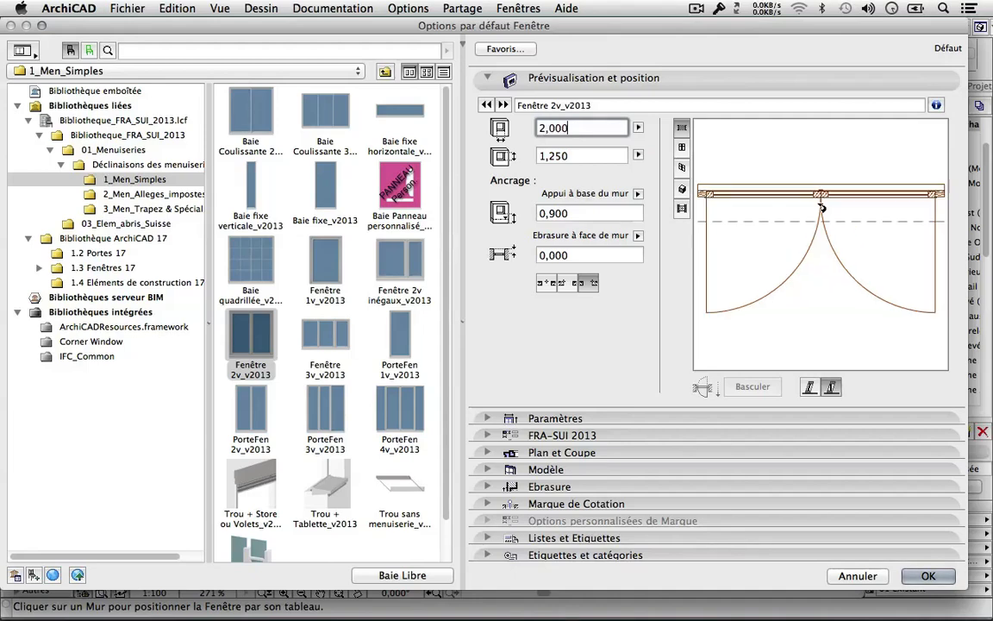
{"action": "left_click", "coordinate": [680, 146]}
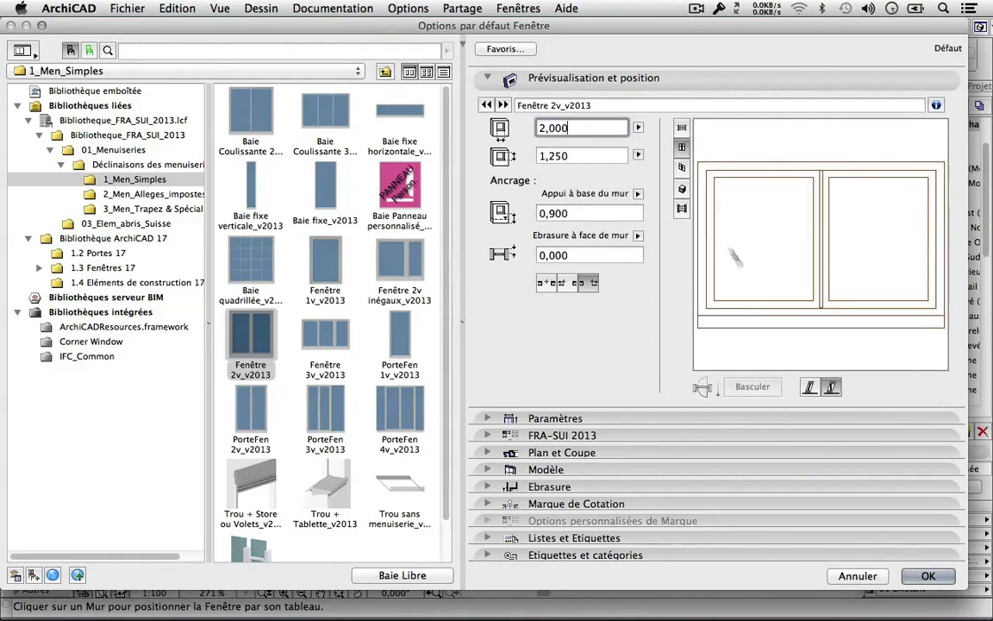
{"action": "left_click", "coordinate": [681, 167]}
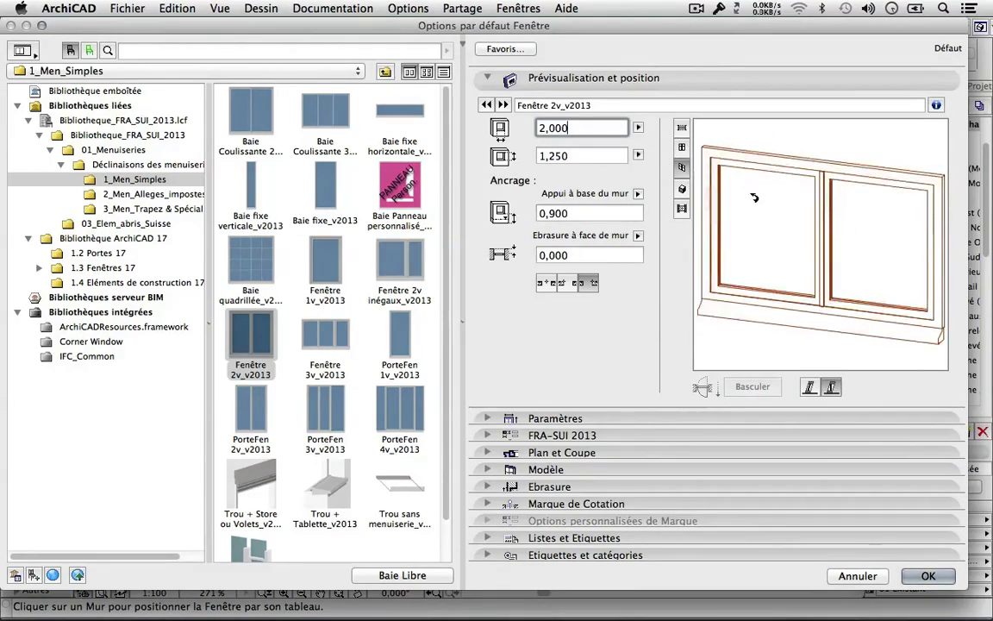
Restore the width to 1,200 and accept the window settings.
{"action": "double_click", "coordinate": [575, 127]}
{"action": "type", "text": "1"}
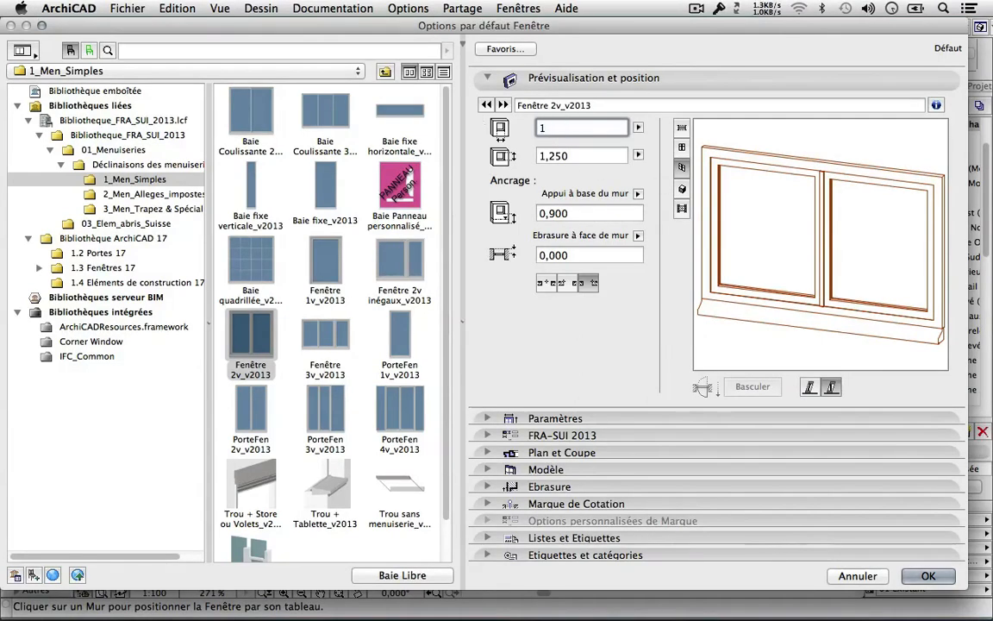
{"action": "type", "text": ",2"}
{"action": "left_click", "coordinate": [682, 168]}
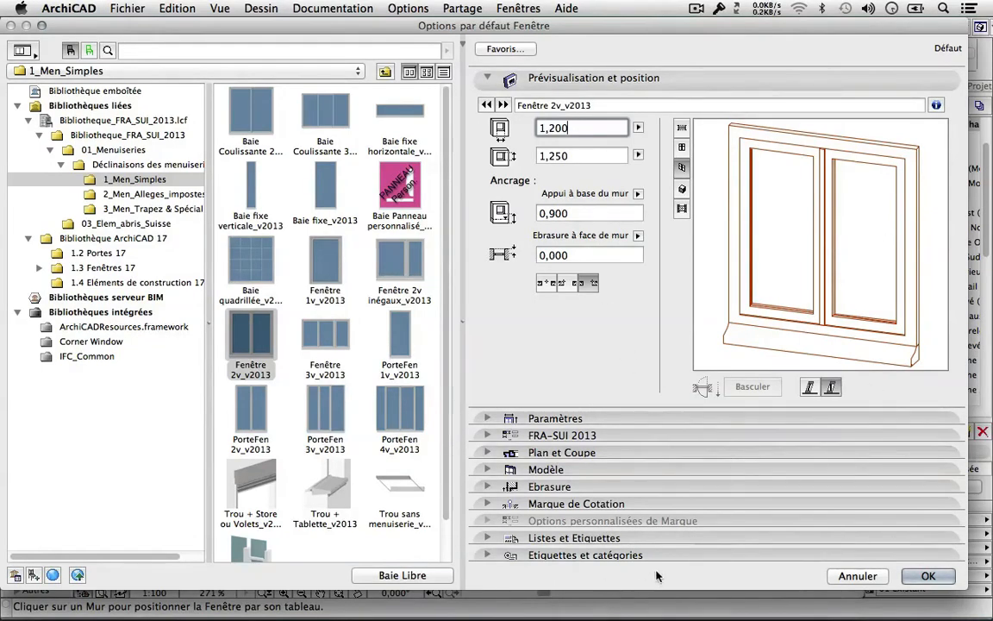
{"action": "left_click", "coordinate": [922, 578]}
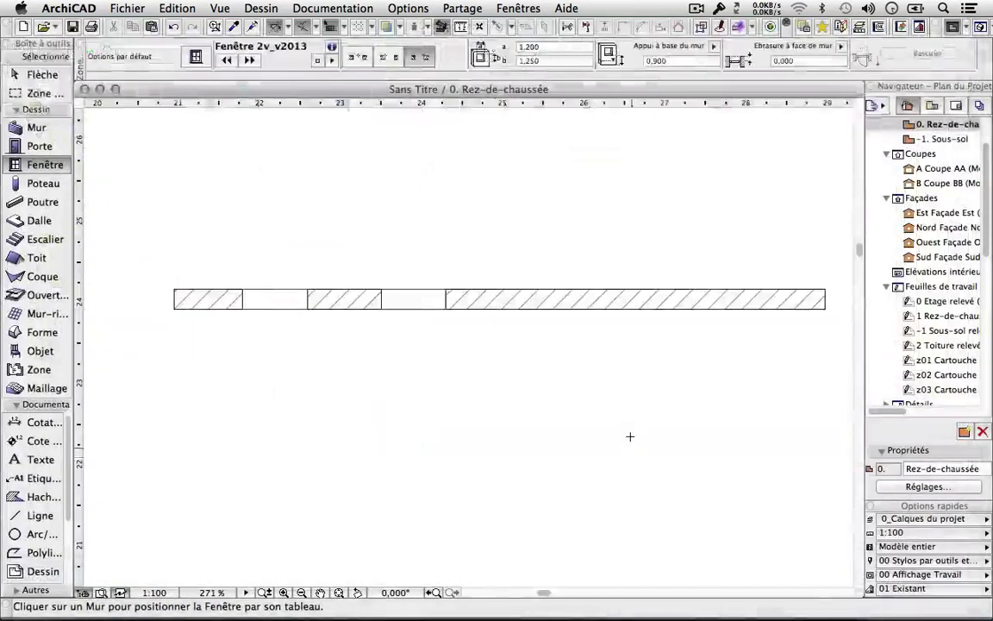
Zoom in on the wall and start placing the window anchored by its centre.
{"action": "scroll", "coordinate": [662, 341], "scroll_direction": "up", "scroll_amount": 1}
{"action": "middle_click_drag", "start_coordinate": [661, 341], "coordinate": [489, 379]}
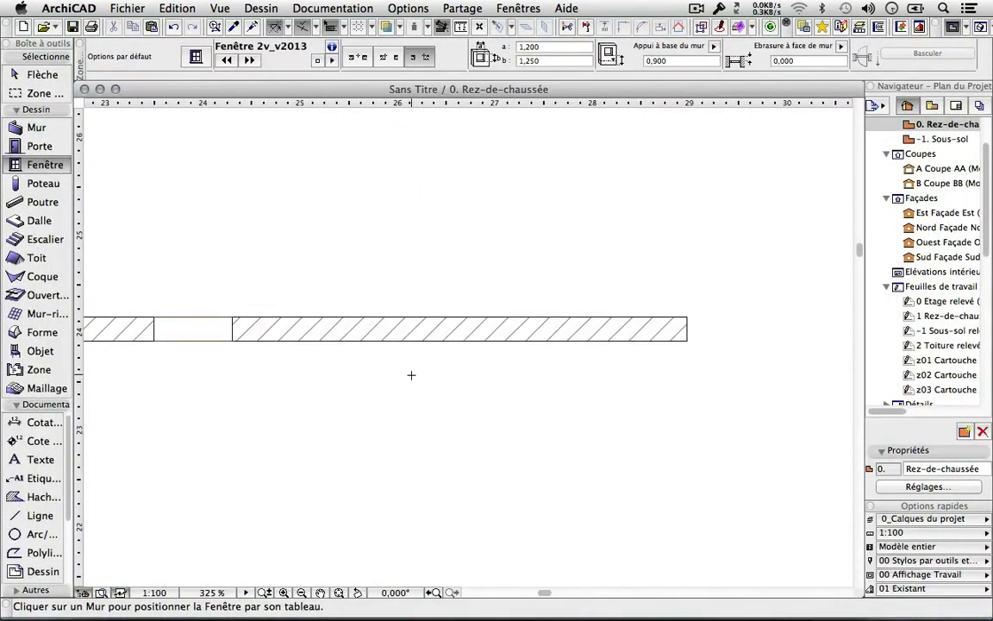
{"action": "left_click", "coordinate": [357, 57]}
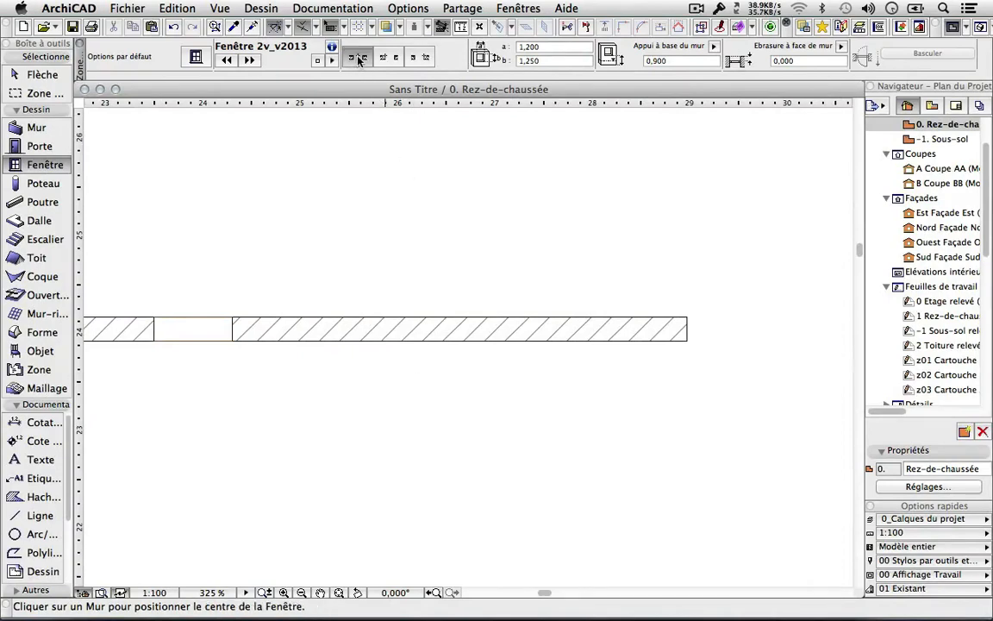
{"action": "left_click", "coordinate": [474, 320]}
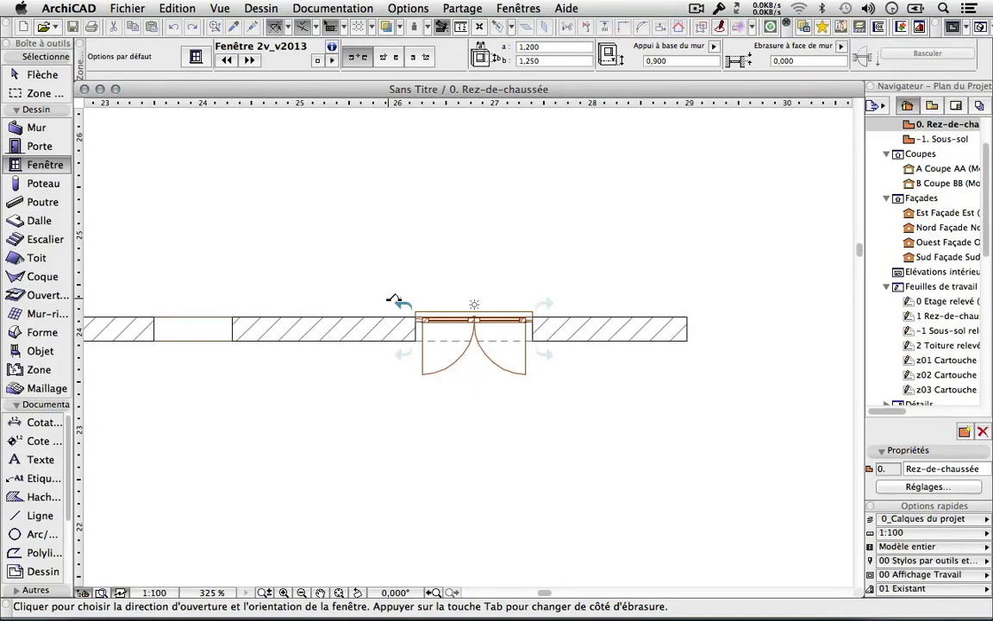
Cancel the placement with Flèche and reopen the default window settings.
{"action": "left_click", "coordinate": [39, 74]}
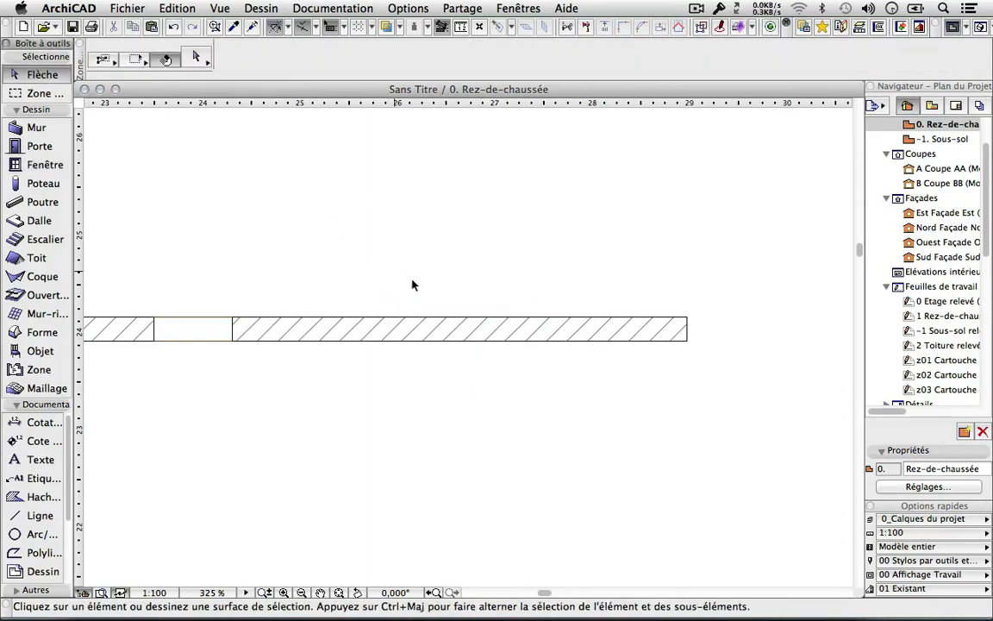
{"action": "left_click", "coordinate": [39, 164]}
{"action": "key", "text": "super+t"}
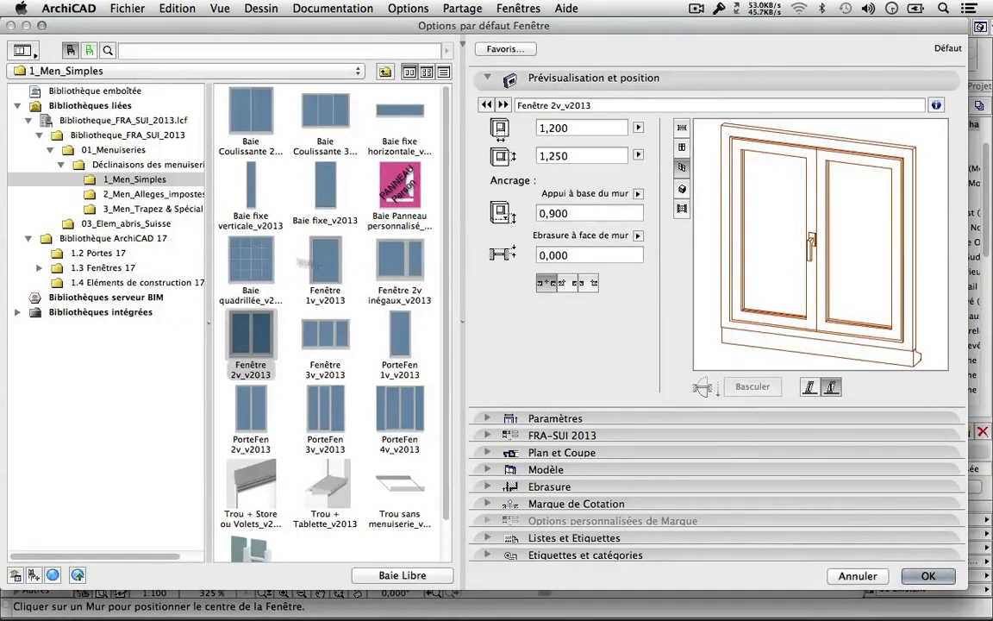
Make the unequal two-sash Fenêtre 2v inégaux_v2013 the default window, checked in plan preview.
{"action": "left_click", "coordinate": [411, 267]}
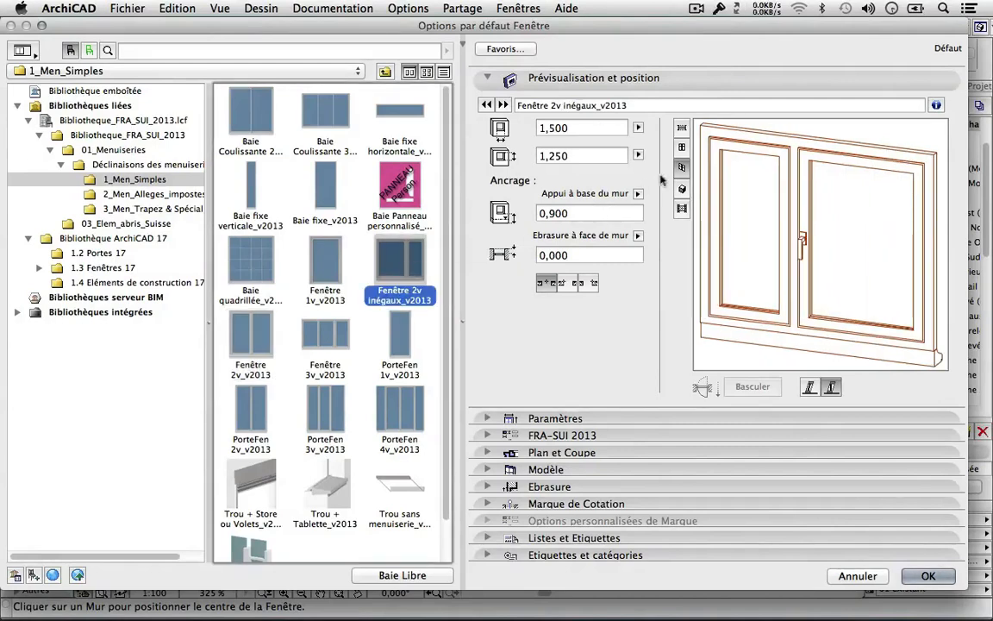
{"action": "left_click", "coordinate": [681, 127]}
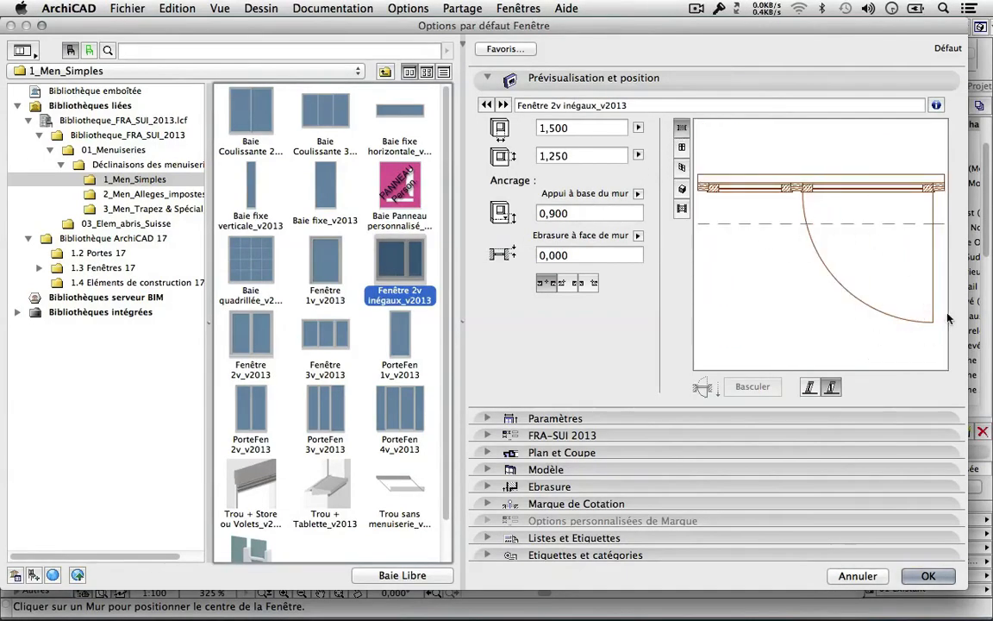
{"action": "left_click", "coordinate": [931, 576]}
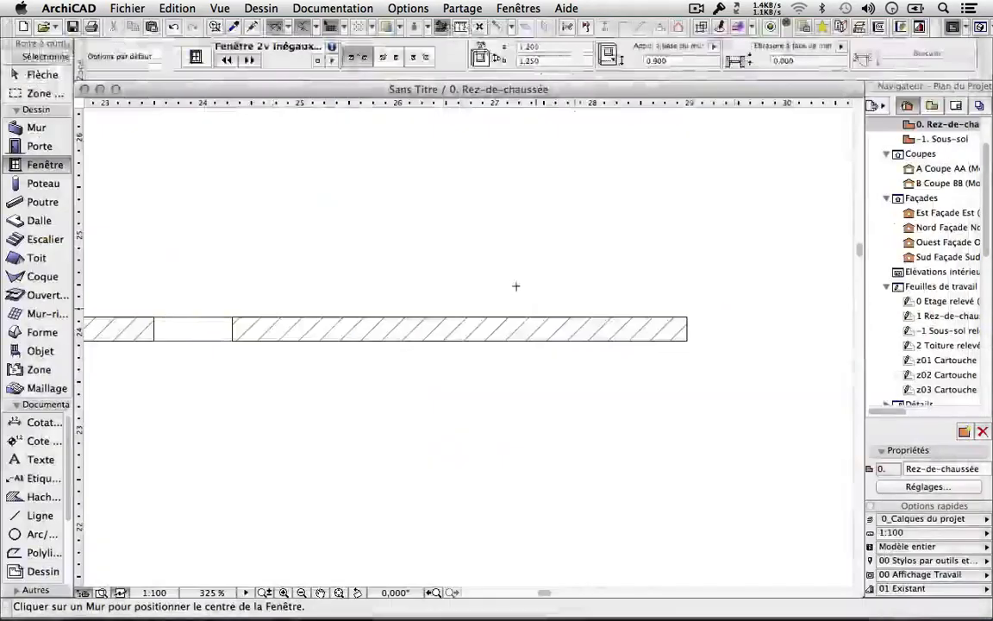
Insert the window at the wall's middle, swinging toward the lower side, then stop placing.
{"action": "left_click", "coordinate": [460, 316]}
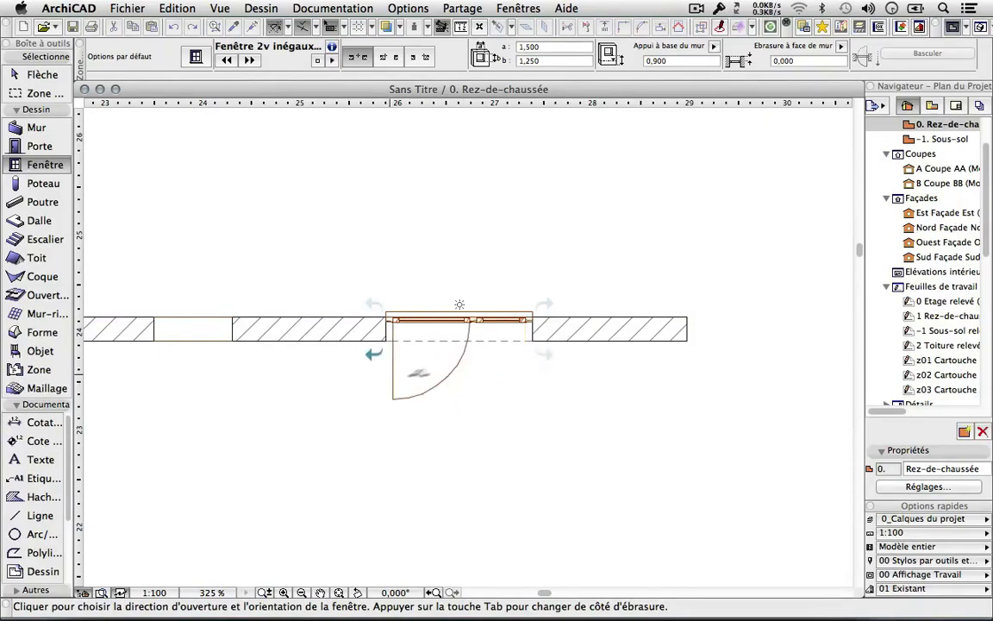
{"action": "left_click", "coordinate": [553, 355]}
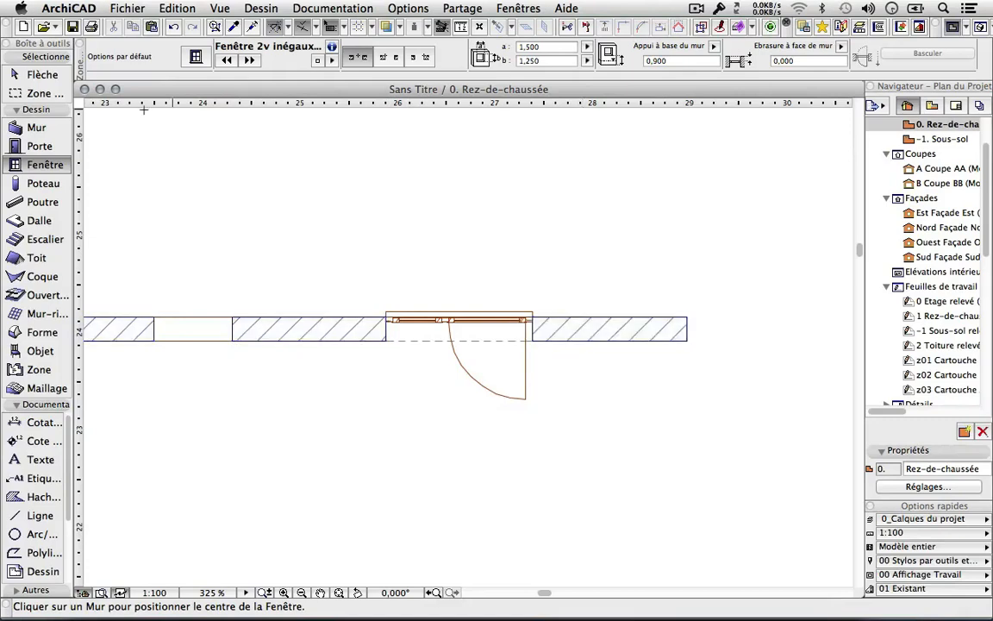
{"action": "left_click", "coordinate": [43, 75]}
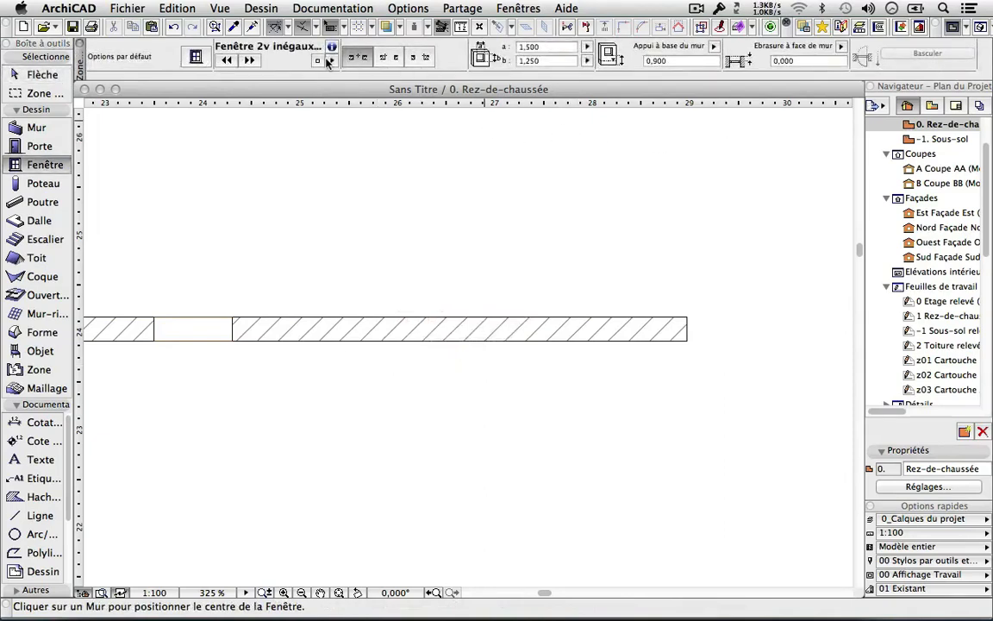
Set window anchoring to the reveal edge (par son tableau) and pick a point on the wall.
{"action": "left_click", "coordinate": [389, 60]}
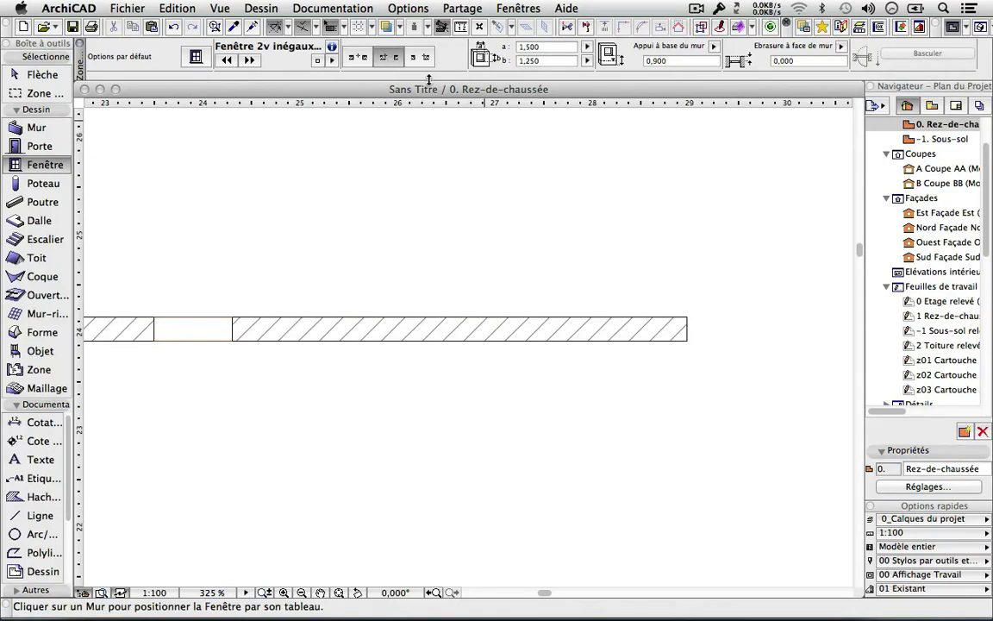
{"action": "left_click", "coordinate": [420, 60]}
{"action": "left_click", "coordinate": [390, 58]}
{"action": "left_click", "coordinate": [364, 316]}
Set the user origin at the wall corner and place a window at X=1, swinging upward.
{"action": "left_click", "coordinate": [479, 30]}
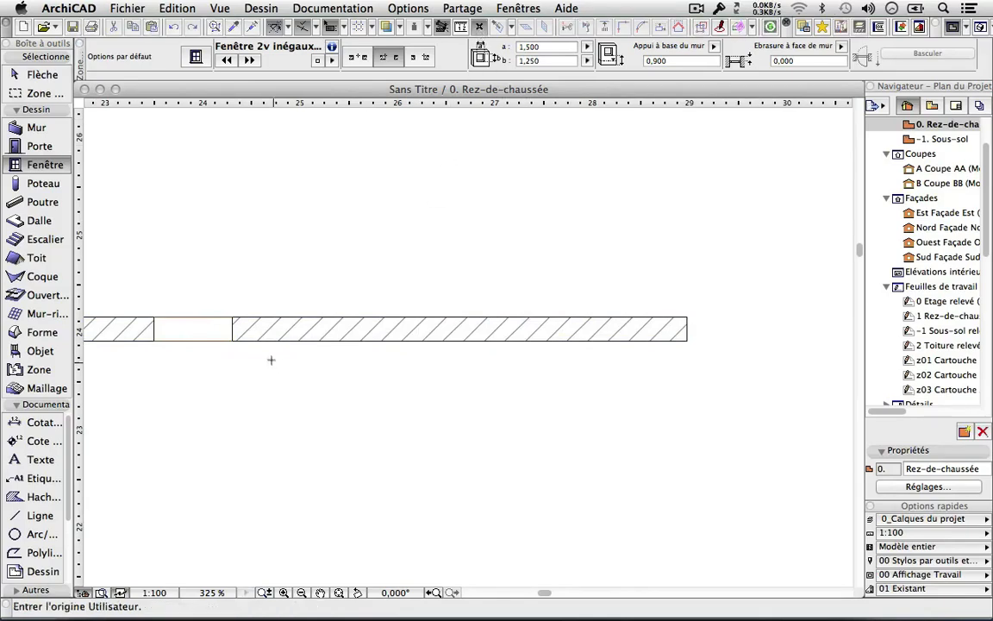
{"action": "left_click", "coordinate": [232, 340]}
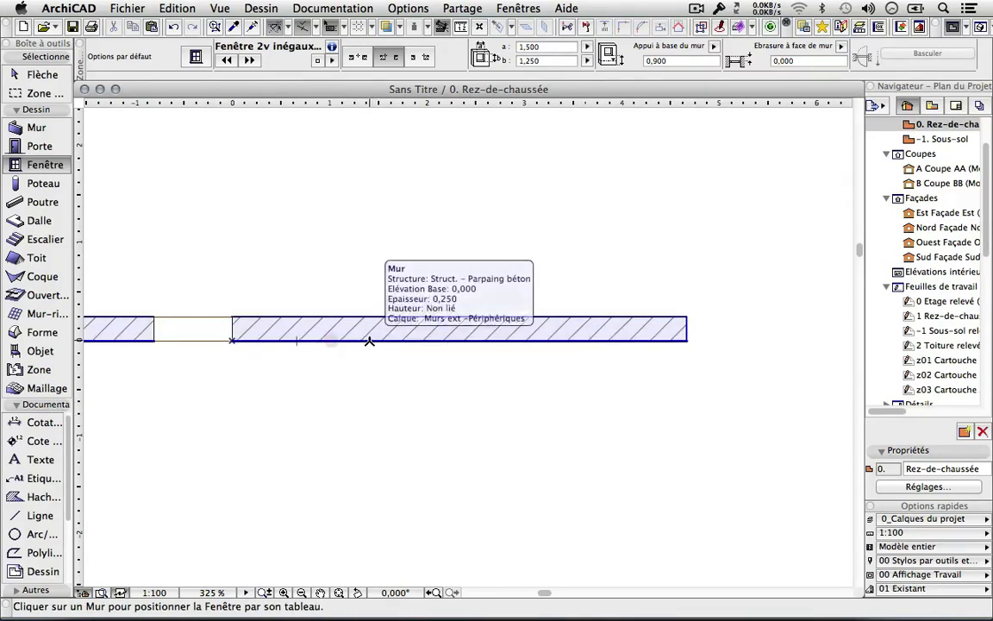
{"action": "key", "text": "x"}
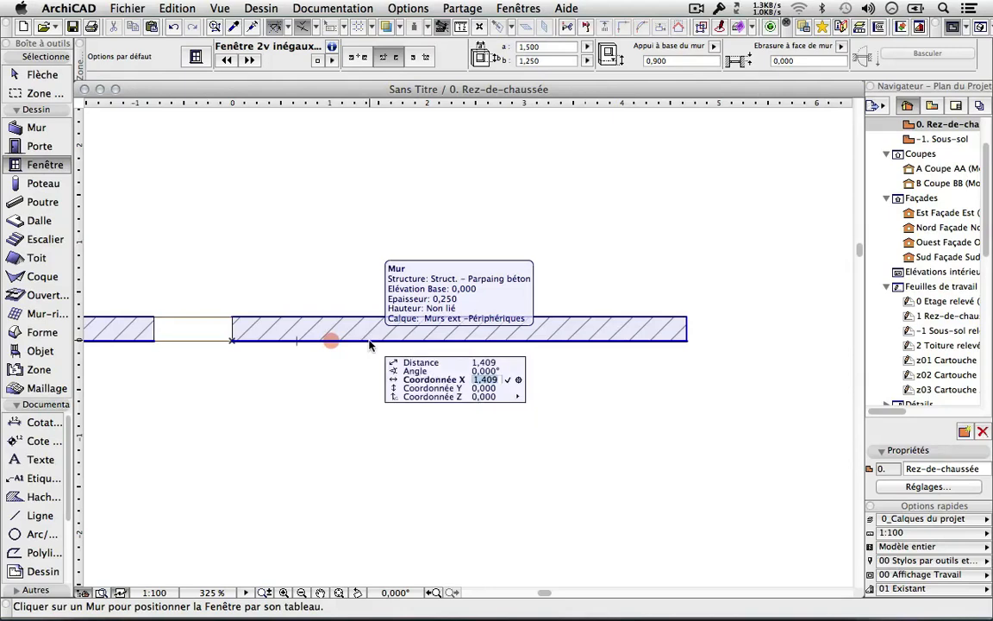
{"action": "type", "text": "1"}
{"action": "key", "text": "Return"}
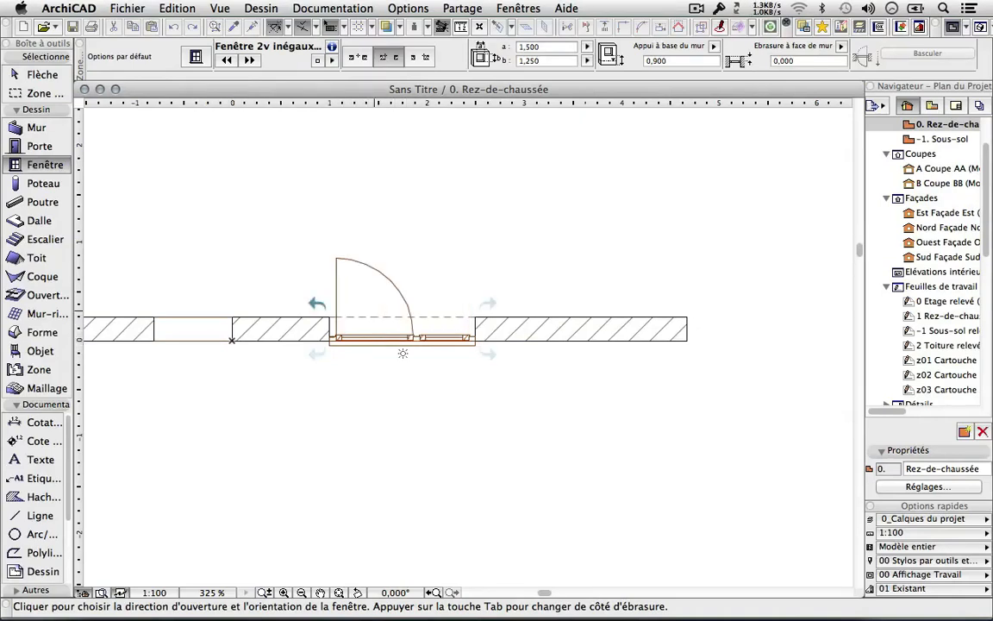
{"action": "left_click", "coordinate": [498, 298]}
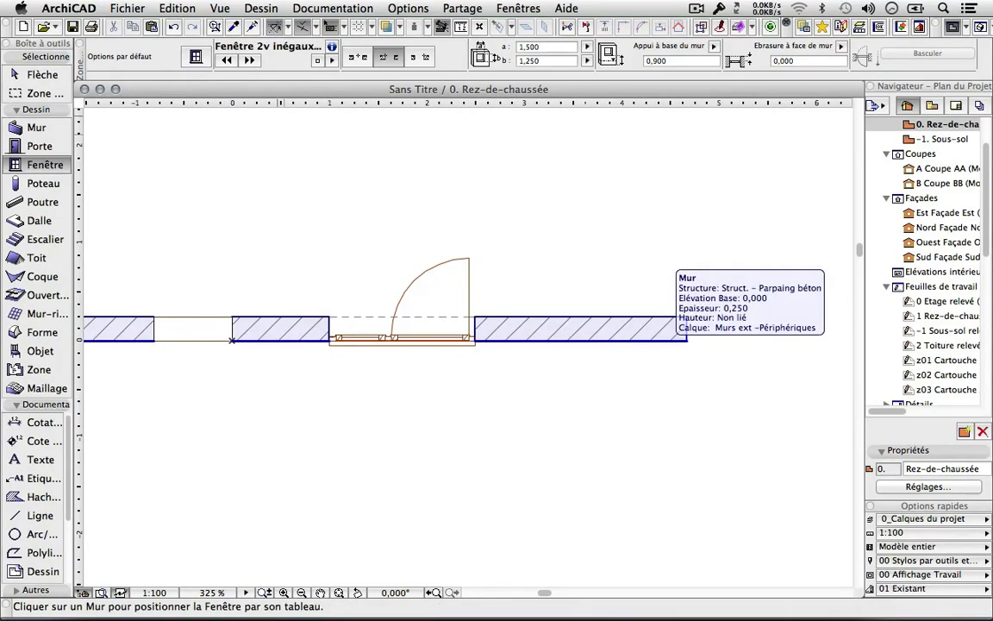
Switch window anchoring to the opposite reveal edge (third anchor button).
{"action": "left_click", "coordinate": [358, 56]}
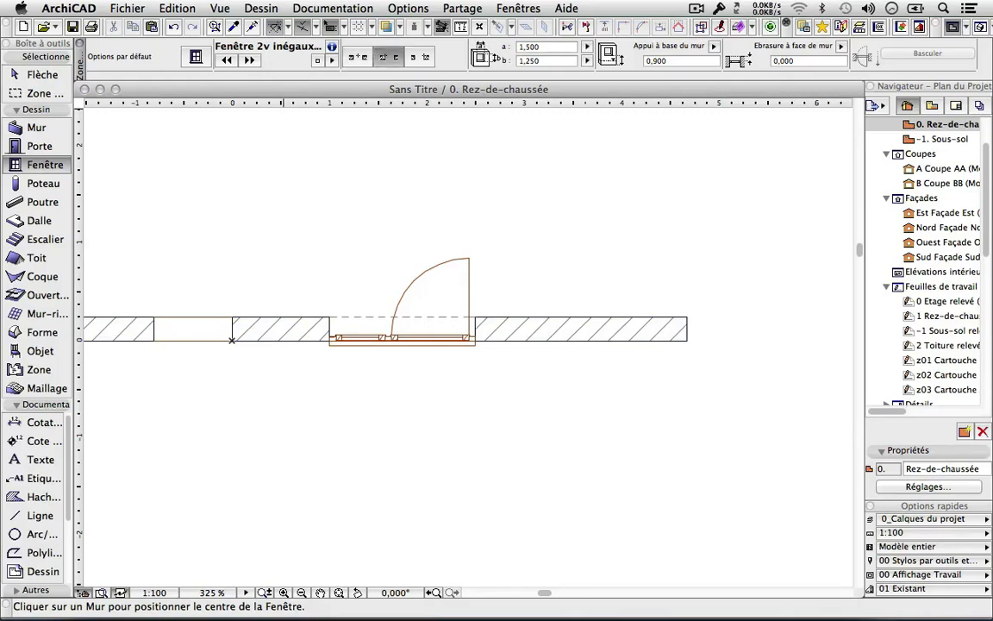
{"action": "left_click", "coordinate": [387, 57]}
{"action": "left_click", "coordinate": [418, 57]}
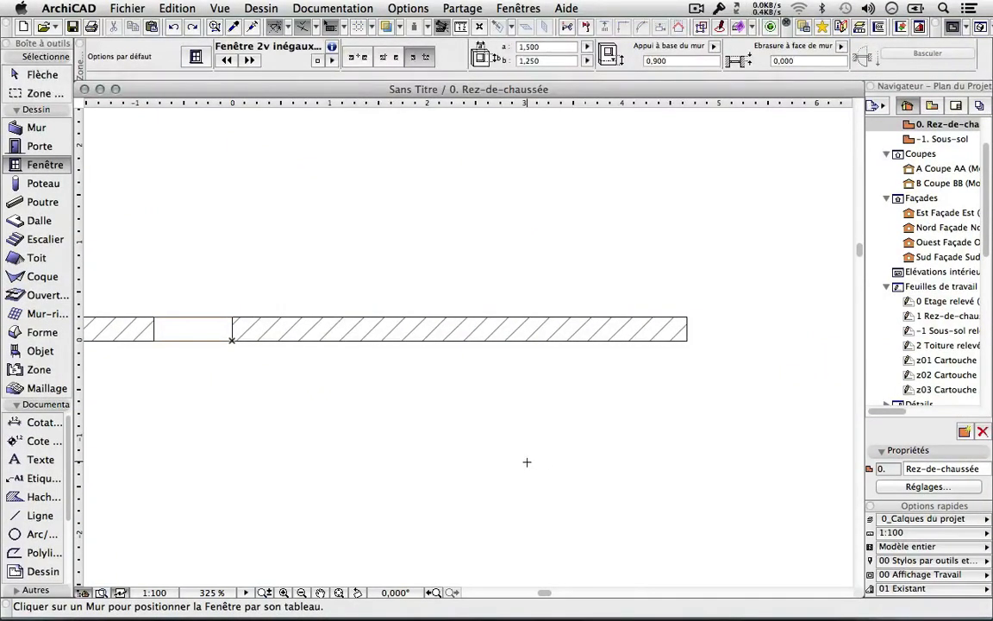
Choose Fenêtre 17 from Fenêtres basiques 17 as the default window and expand its Paramètres list.
{"action": "double_click", "coordinate": [53, 167]}
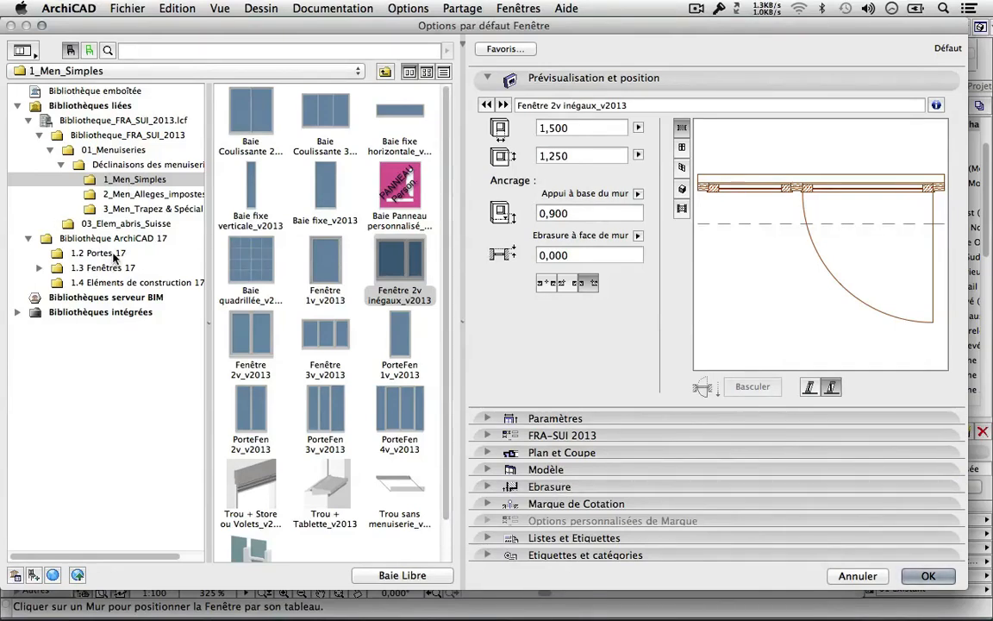
{"action": "left_click", "coordinate": [39, 268]}
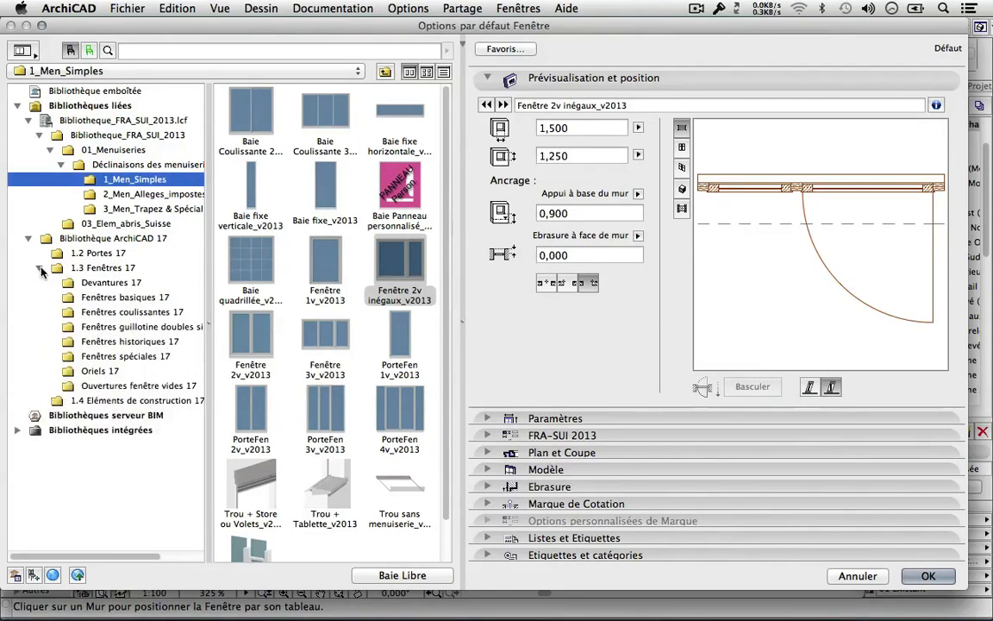
{"action": "left_click", "coordinate": [129, 298]}
{"action": "left_click", "coordinate": [254, 120]}
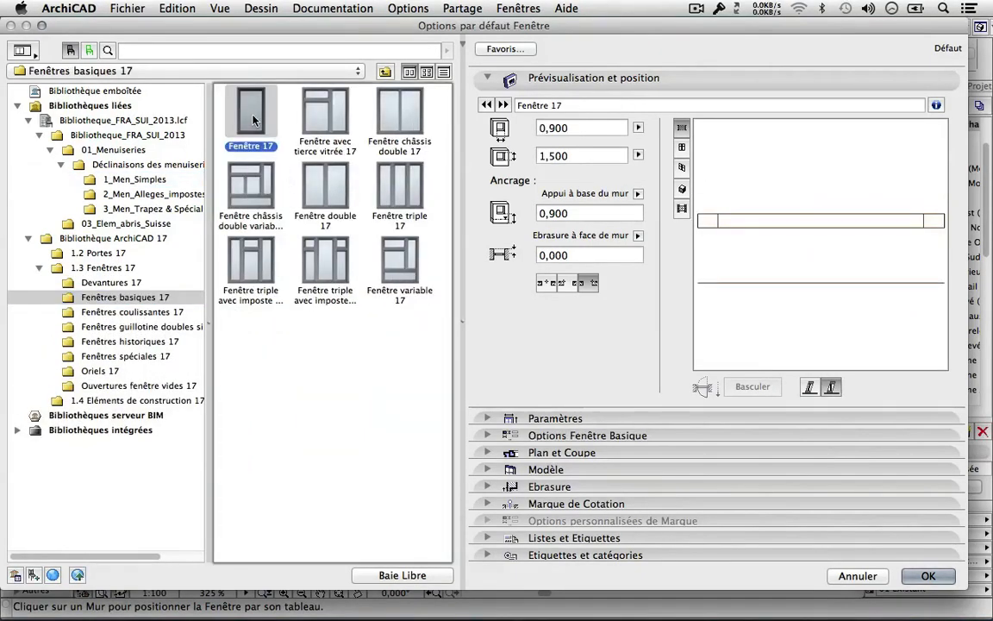
{"action": "left_click", "coordinate": [489, 419]}
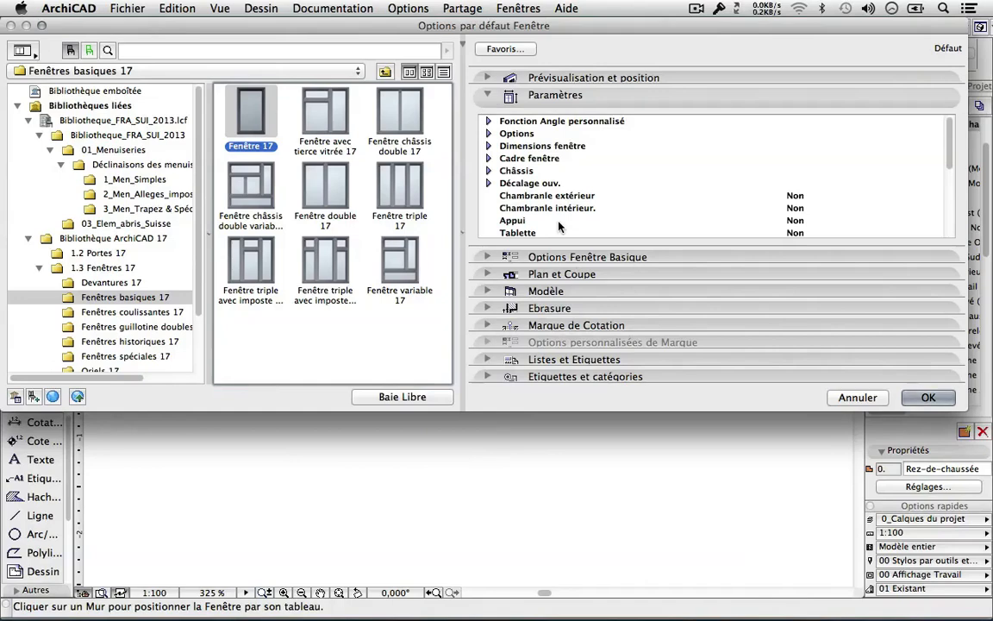
Inspect Fenêtre 17's Options, Dimensions fenêtre and Cadre fenêtre frame-width parameters.
{"action": "left_click", "coordinate": [490, 122]}
{"action": "left_click", "coordinate": [489, 122]}
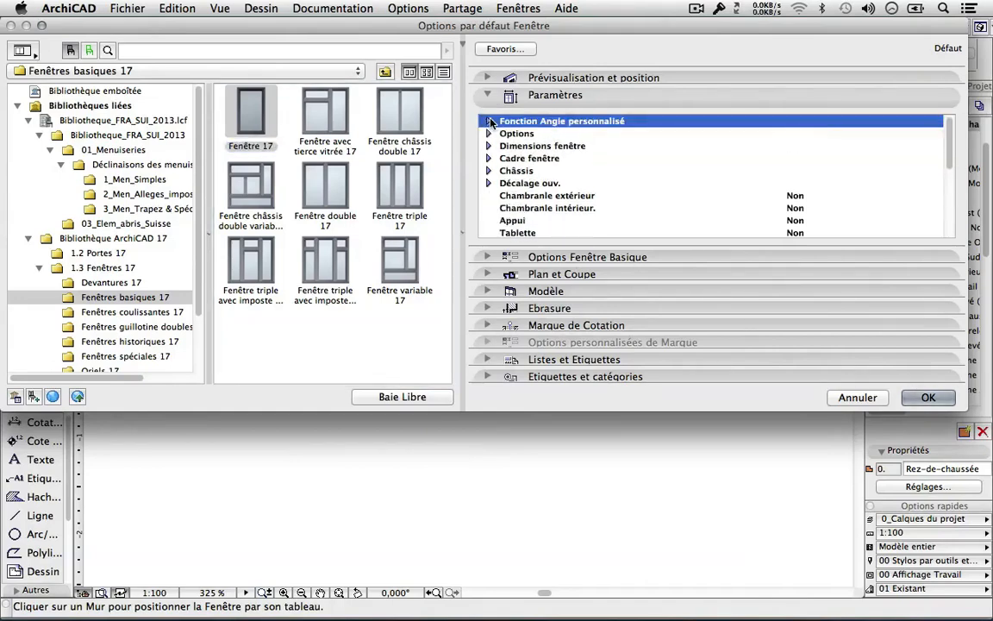
{"action": "left_click", "coordinate": [489, 134]}
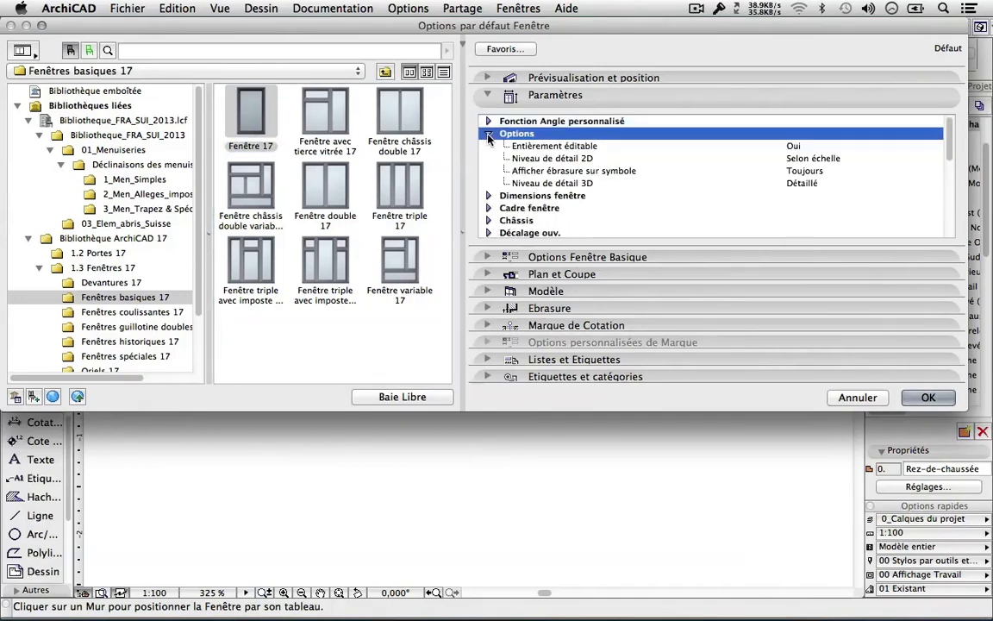
{"action": "left_click", "coordinate": [489, 196]}
{"action": "scroll", "coordinate": [561, 200], "scroll_direction": "down", "scroll_amount": 2}
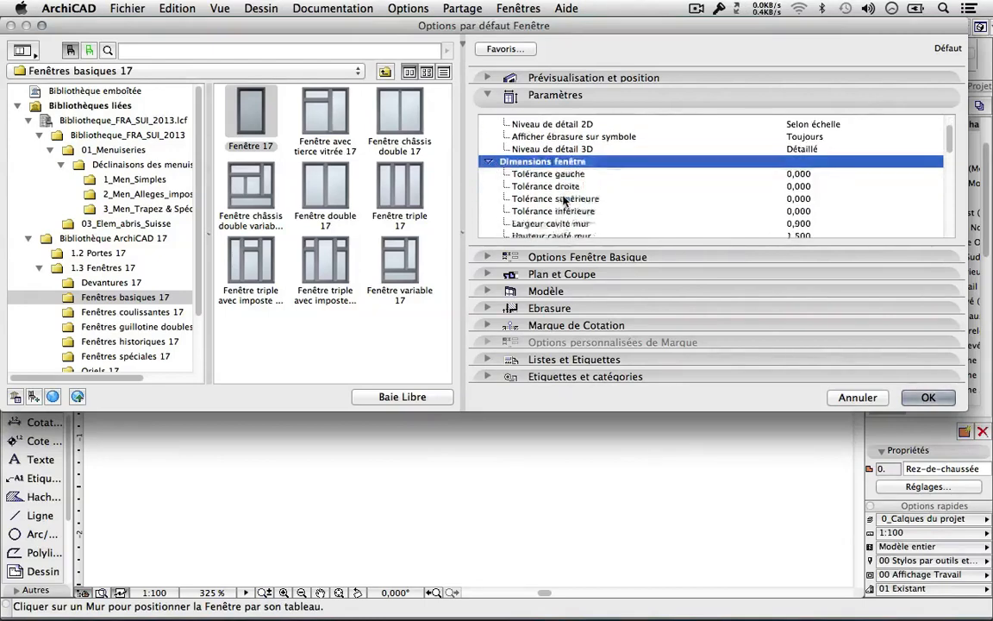
{"action": "scroll", "coordinate": [565, 200], "scroll_direction": "down", "scroll_amount": 4}
{"action": "left_click", "coordinate": [489, 144]}
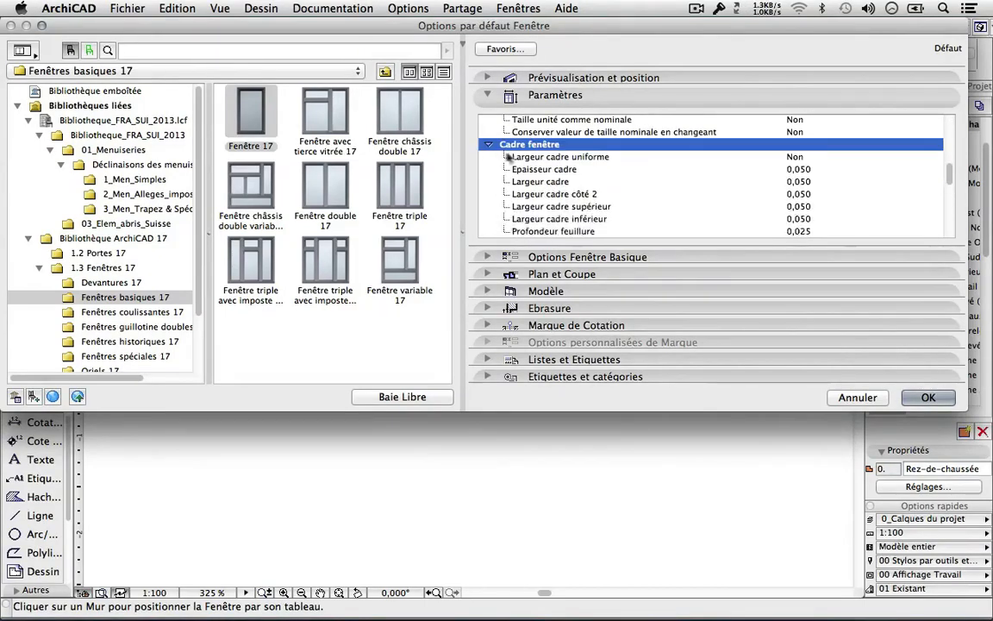
{"action": "scroll", "coordinate": [543, 198], "scroll_direction": "down", "scroll_amount": 3}
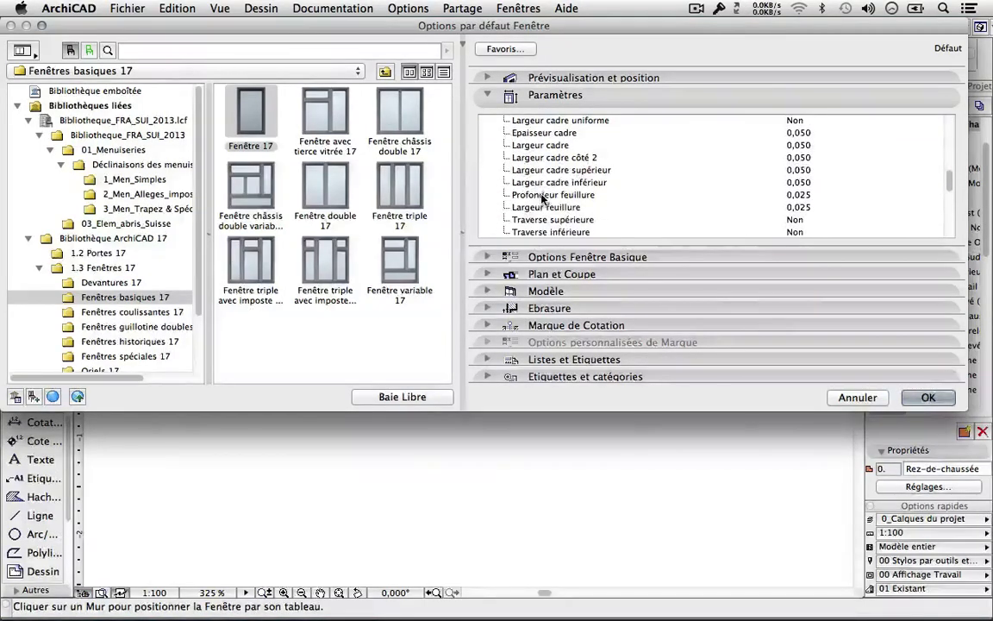
{"action": "left_click", "coordinate": [556, 170]}
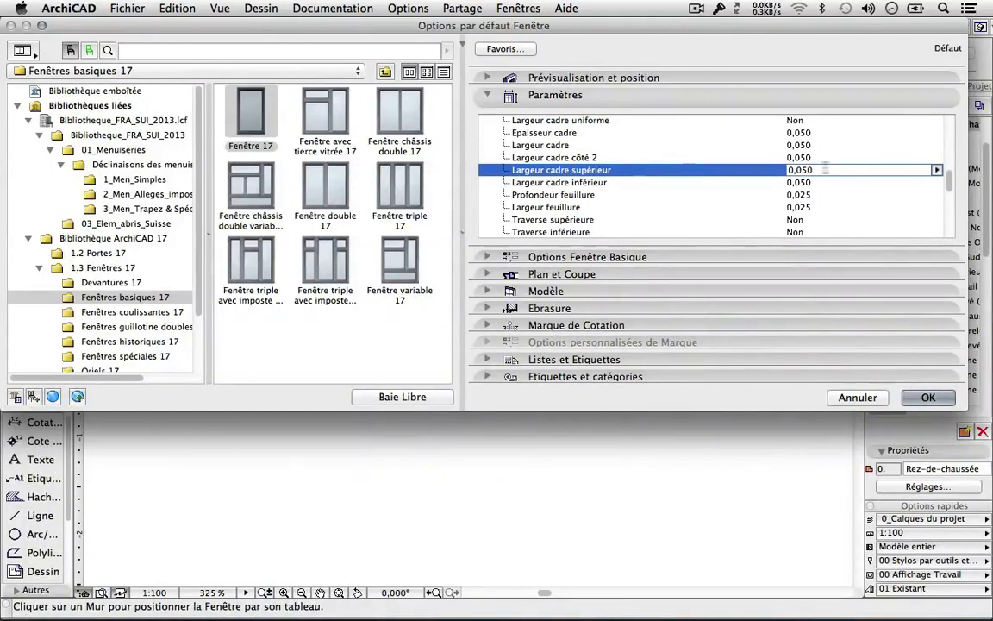
{"action": "left_click", "coordinate": [937, 171]}
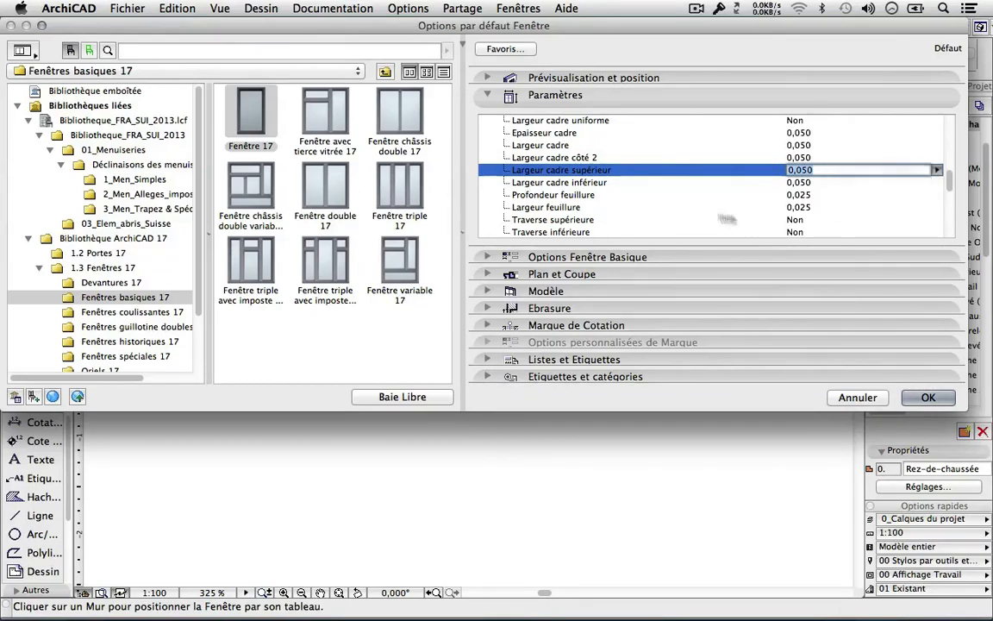
{"action": "scroll", "coordinate": [524, 152], "scroll_direction": "up", "scroll_amount": 5}
{"action": "left_click", "coordinate": [489, 219]}
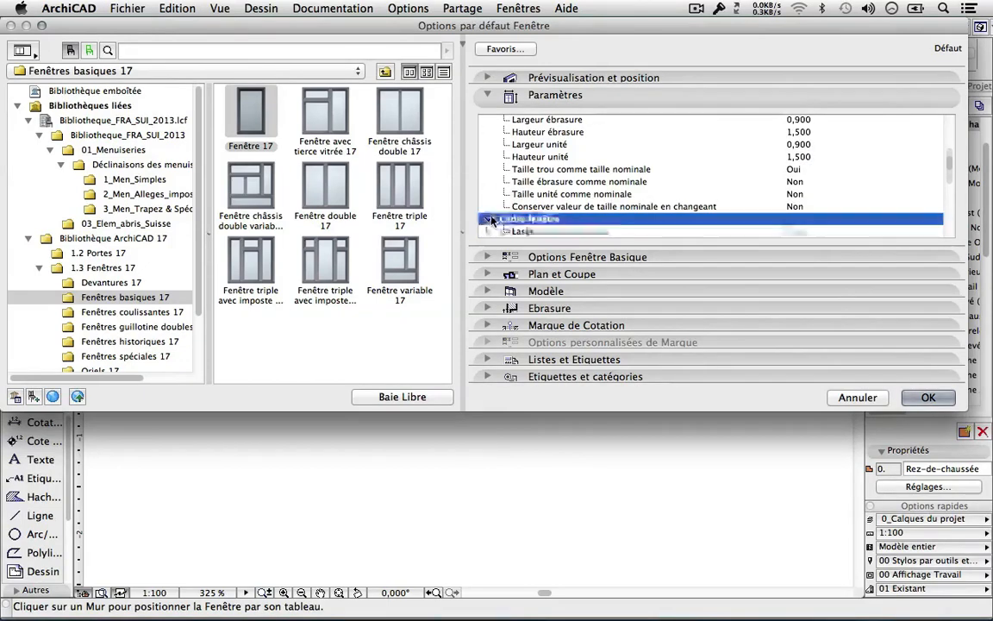
Check Taille trou comme taille nominale and open the Options Fenêtre Basique panel.
{"action": "left_click", "coordinate": [520, 170]}
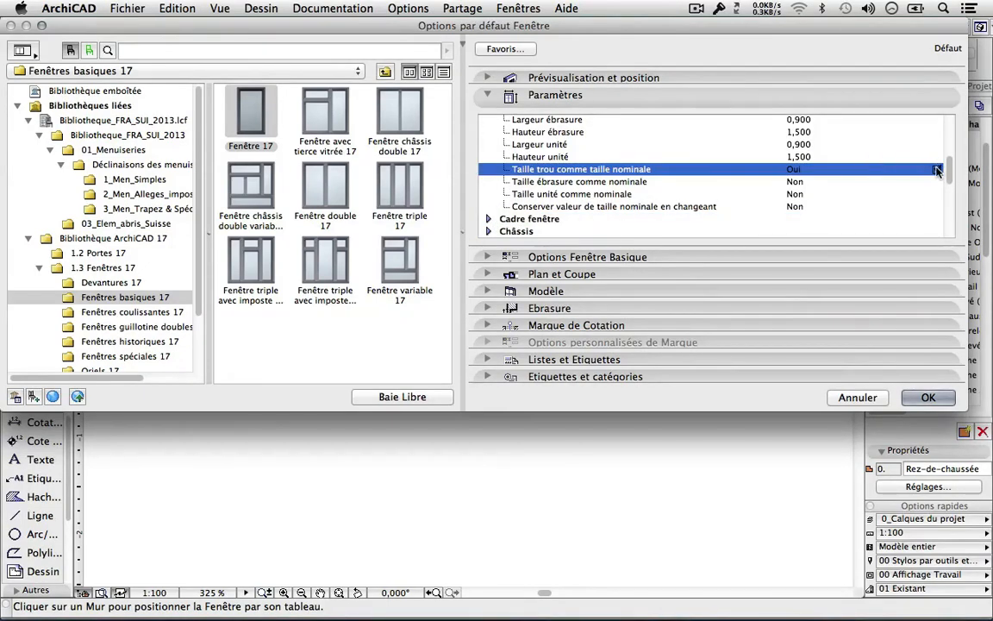
{"action": "scroll", "coordinate": [710, 194], "scroll_direction": "down", "scroll_amount": 10}
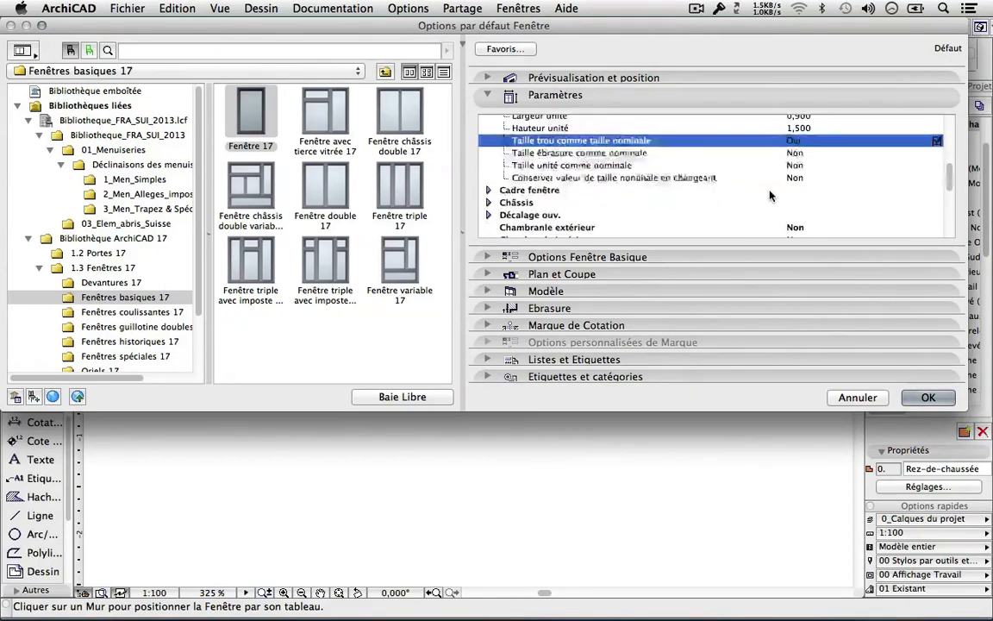
{"action": "scroll", "coordinate": [769, 196], "scroll_direction": "down", "scroll_amount": 3}
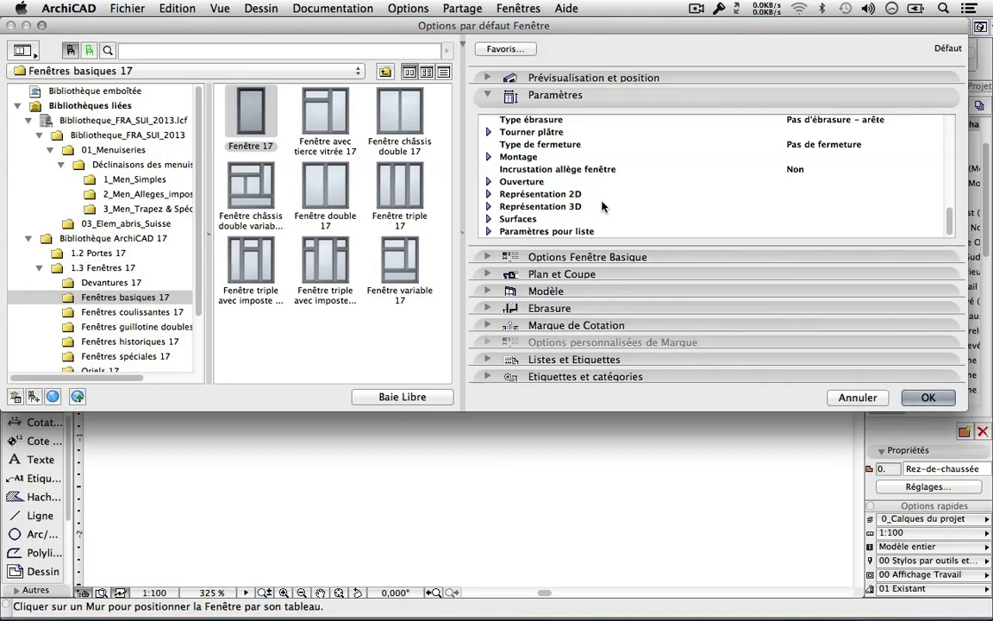
{"action": "left_click", "coordinate": [487, 259]}
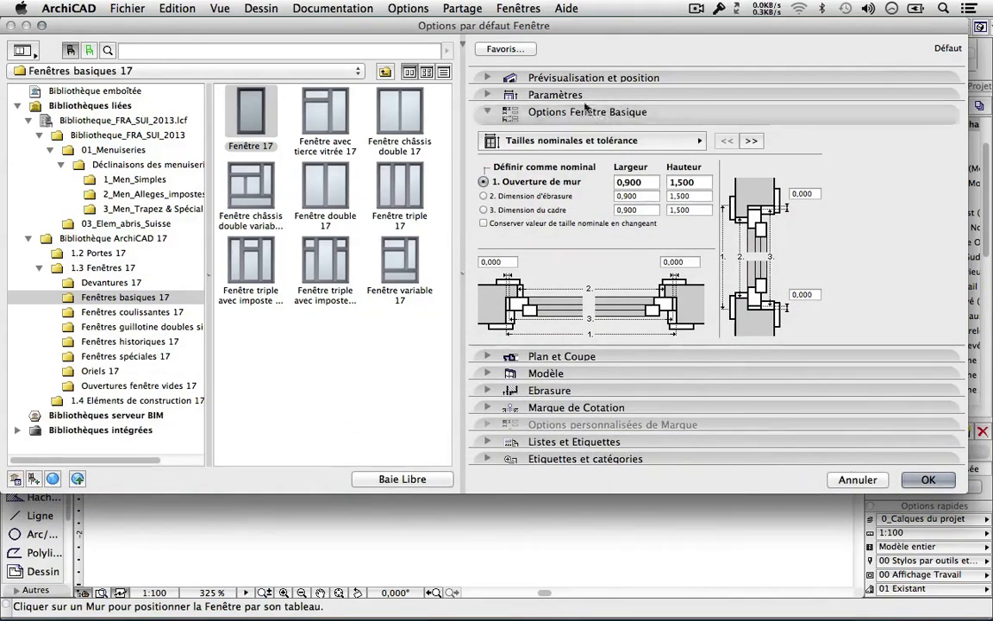
Reopen Fenêtre 17's parameter list at the basic window options and select the width value.
{"action": "left_click", "coordinate": [579, 96]}
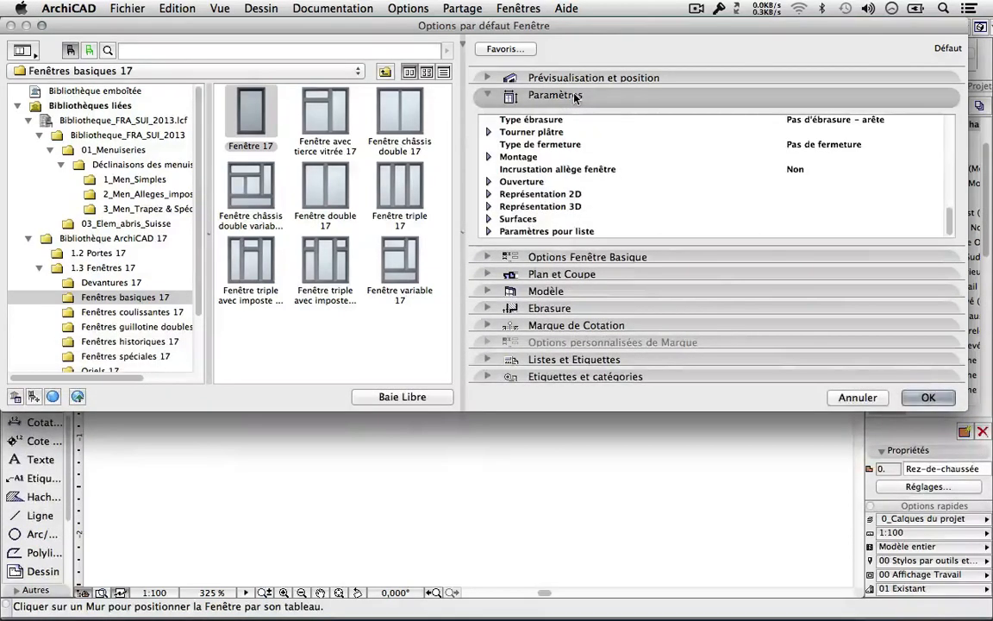
{"action": "left_click", "coordinate": [582, 260]}
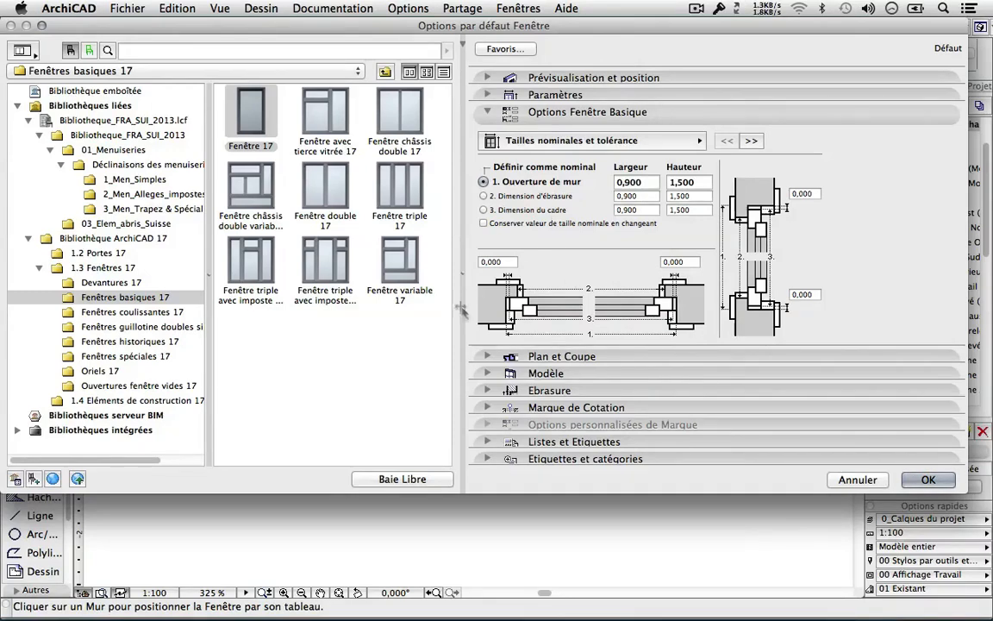
{"action": "left_click_drag", "start_coordinate": [646, 182], "coordinate": [583, 181]}
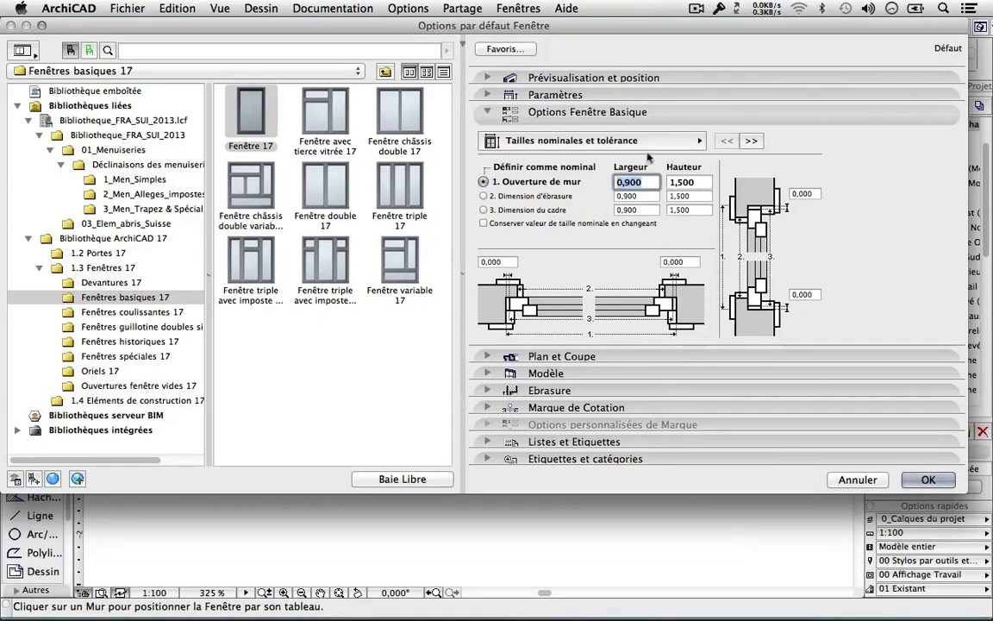
Page through Options générales, Forme and Cadre et châssis, then collapse the basic window options.
{"action": "left_click", "coordinate": [698, 142]}
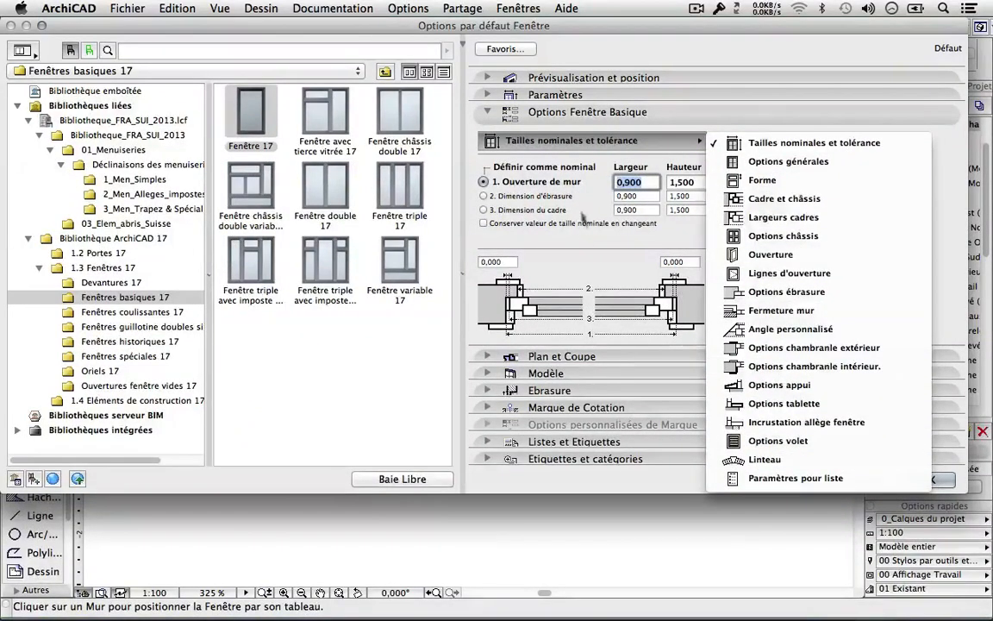
{"action": "left_click", "coordinate": [699, 140]}
{"action": "left_click", "coordinate": [751, 141]}
{"action": "left_click", "coordinate": [751, 141]}
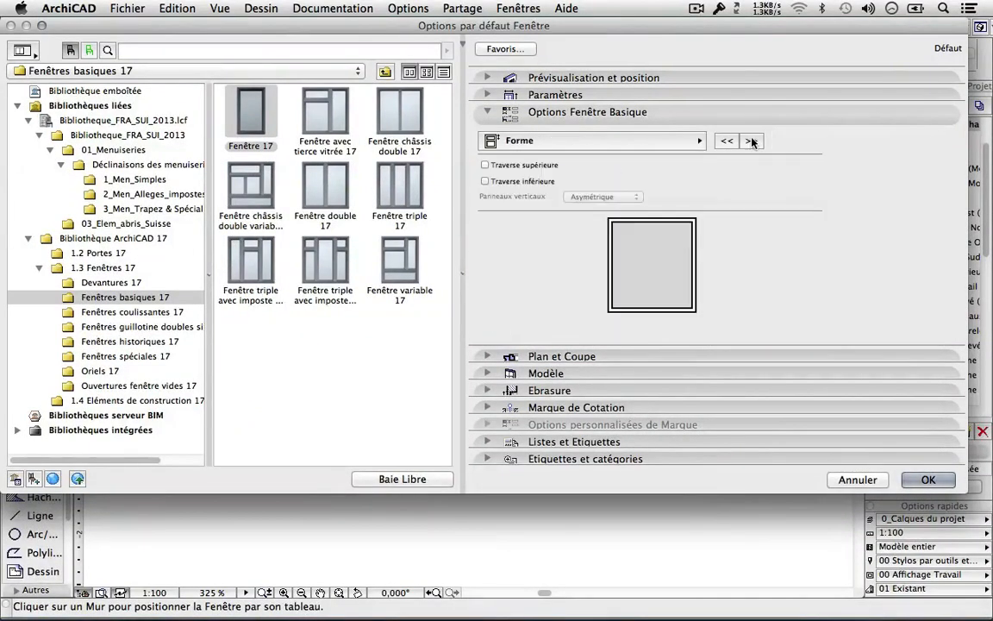
{"action": "left_click", "coordinate": [749, 141]}
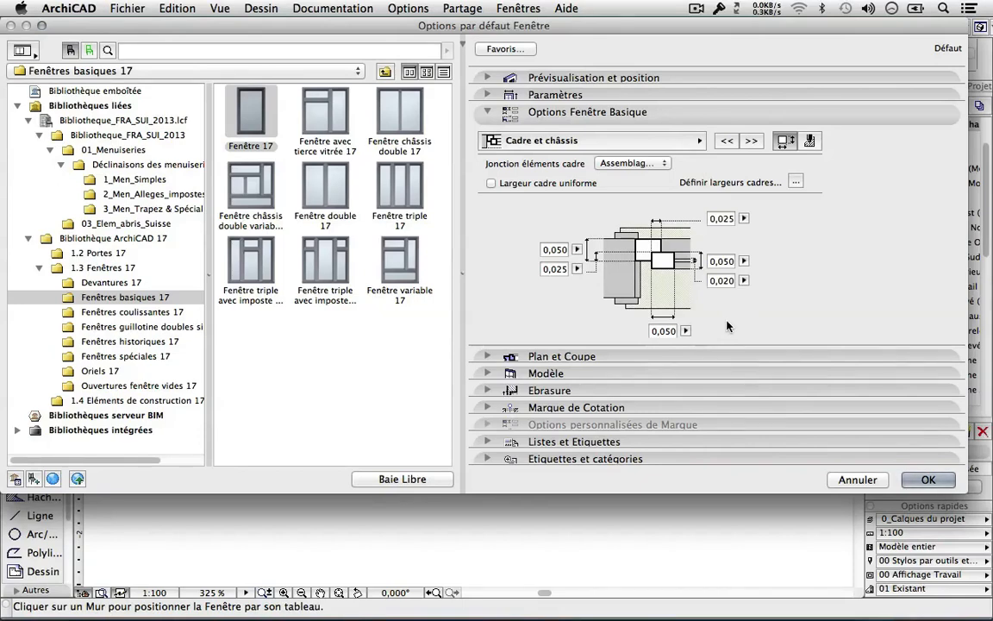
{"action": "left_click", "coordinate": [490, 113]}
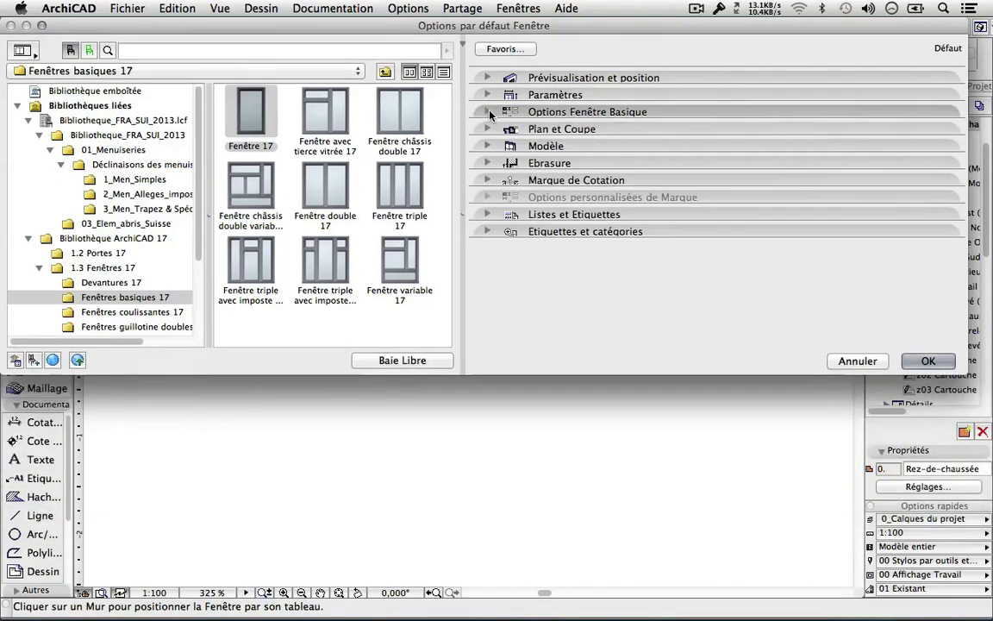
Make Fenêtre 2v_v2013 from 1_Men_Simples the default window and expand its FRA-SUI 2013 settings.
{"action": "left_click", "coordinate": [121, 178]}
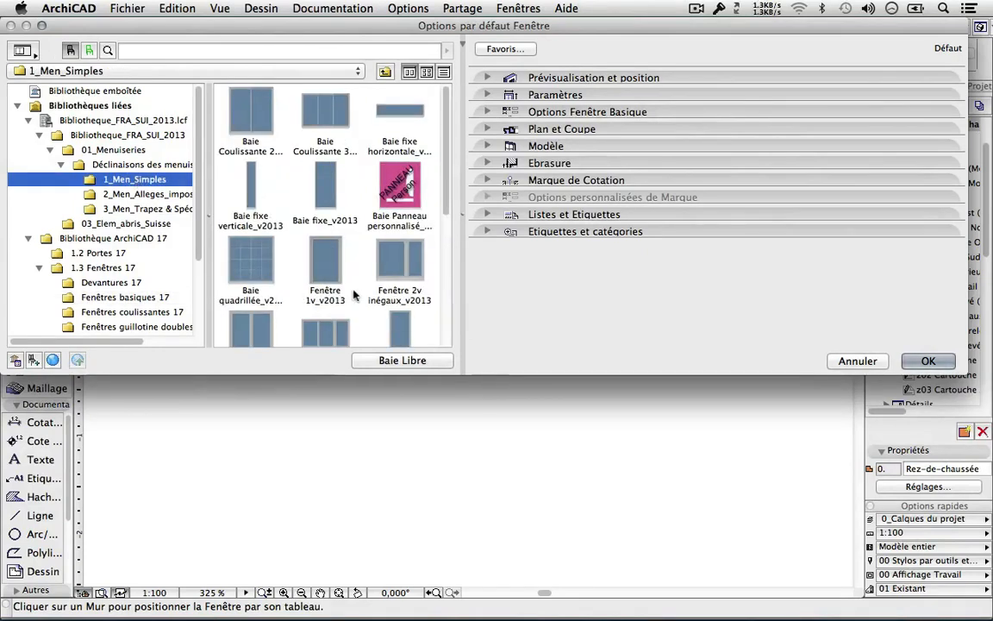
{"action": "left_click", "coordinate": [262, 321]}
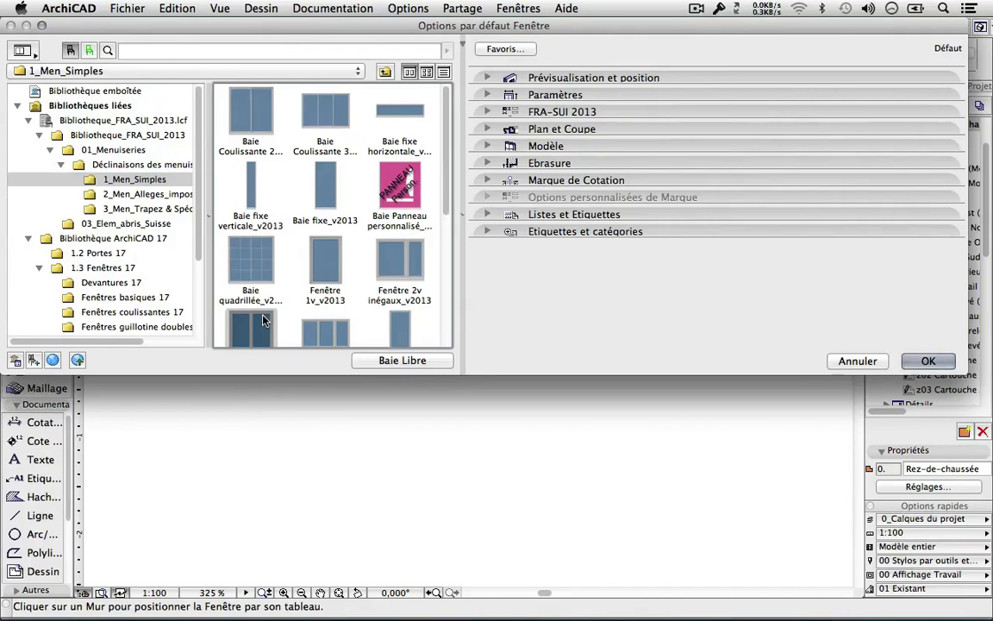
{"action": "left_click", "coordinate": [487, 94]}
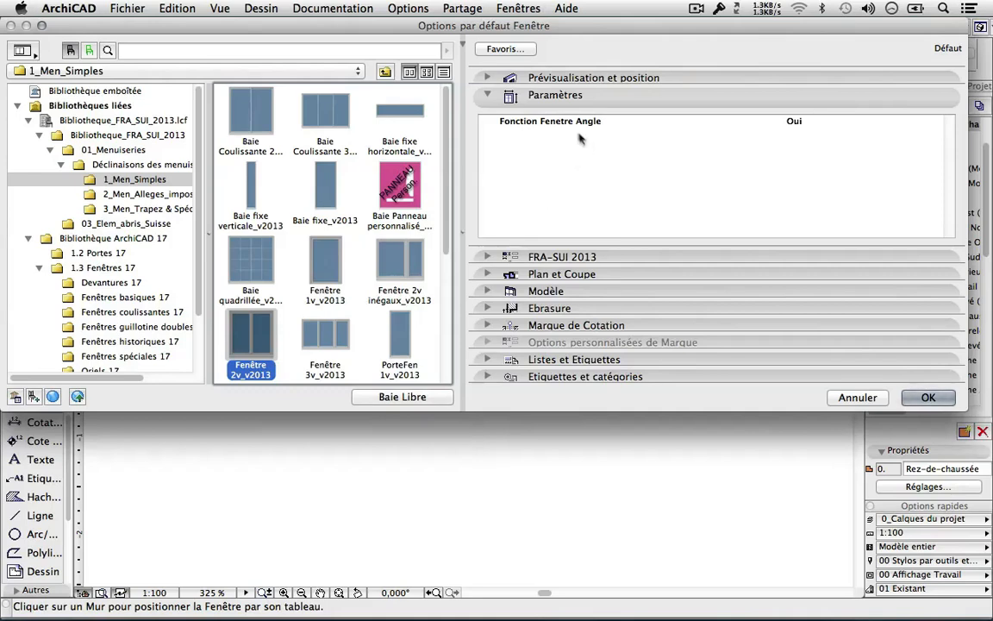
{"action": "left_click", "coordinate": [794, 123]}
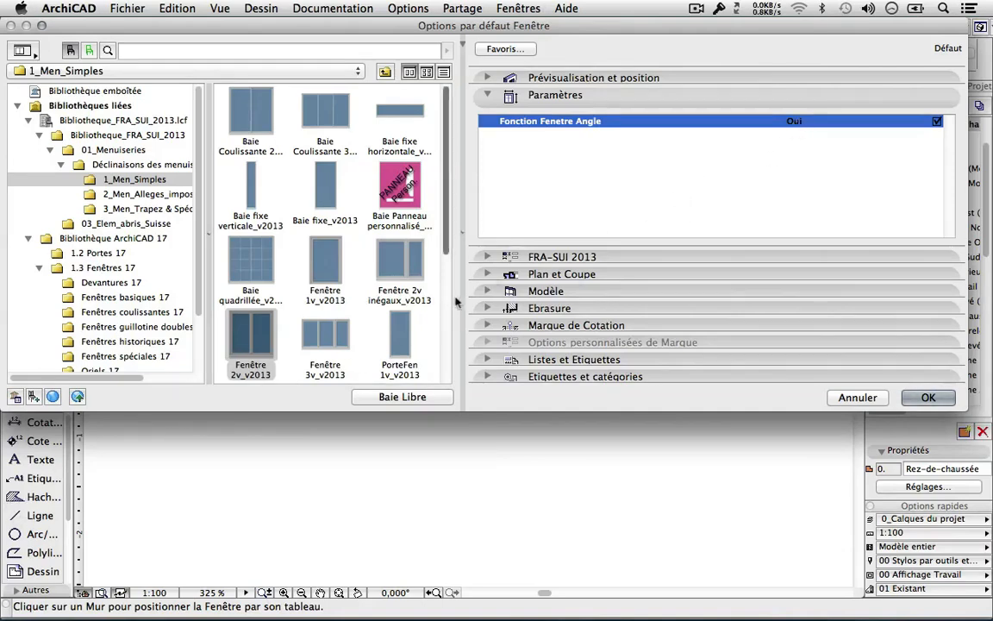
{"action": "left_click", "coordinate": [487, 257]}
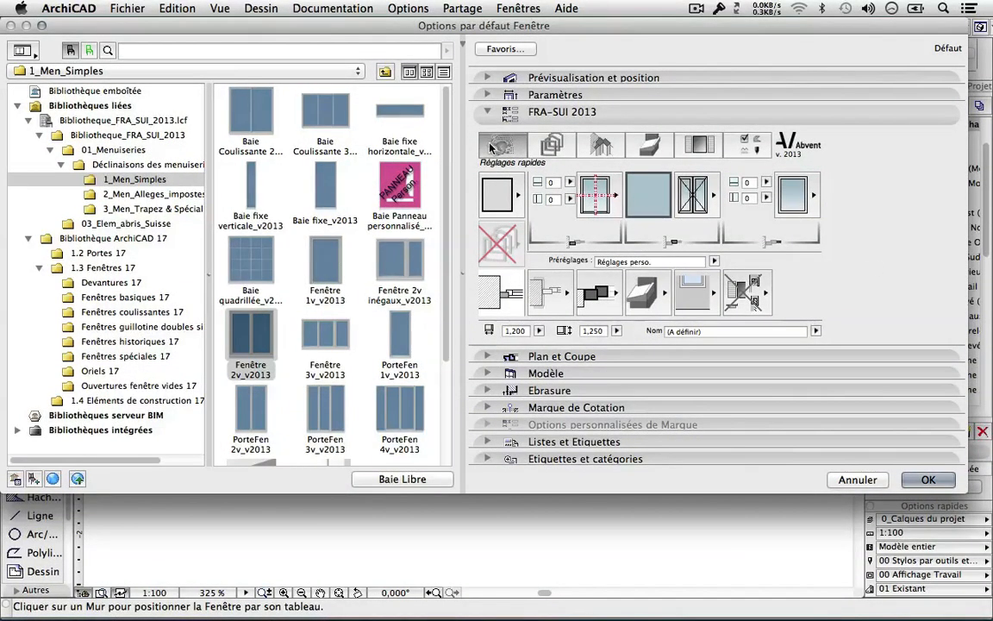
Browse the Dormant, Assemblage menuiserie, Volets ou Stores and global pages, returning to Réglages rapides.
{"action": "left_click", "coordinate": [553, 146]}
{"action": "left_click", "coordinate": [602, 146]}
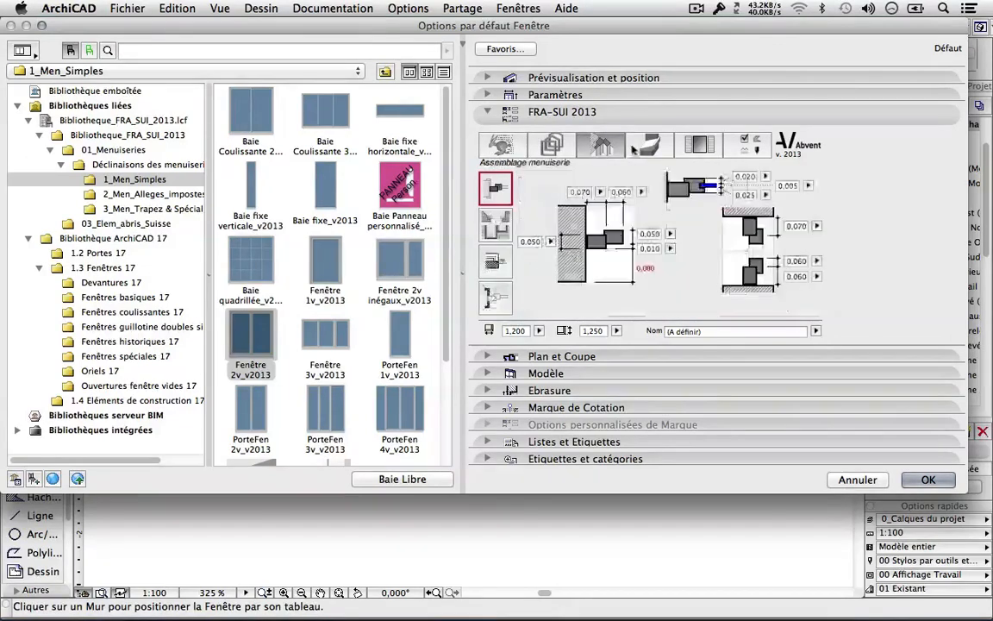
{"action": "left_click", "coordinate": [651, 146]}
{"action": "left_click", "coordinate": [694, 145]}
{"action": "left_click", "coordinate": [740, 146]}
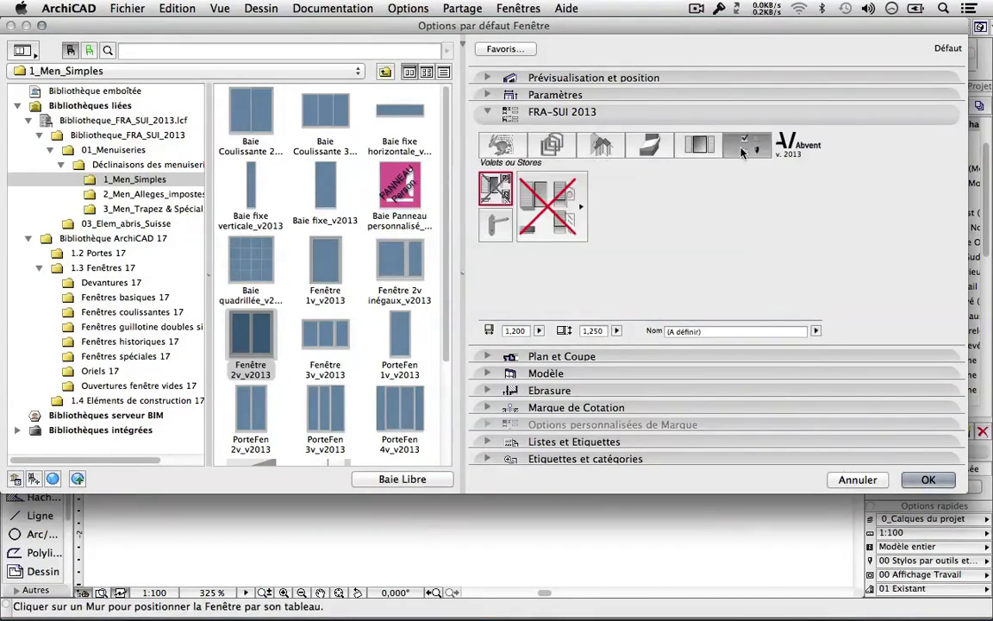
{"action": "left_click", "coordinate": [505, 146]}
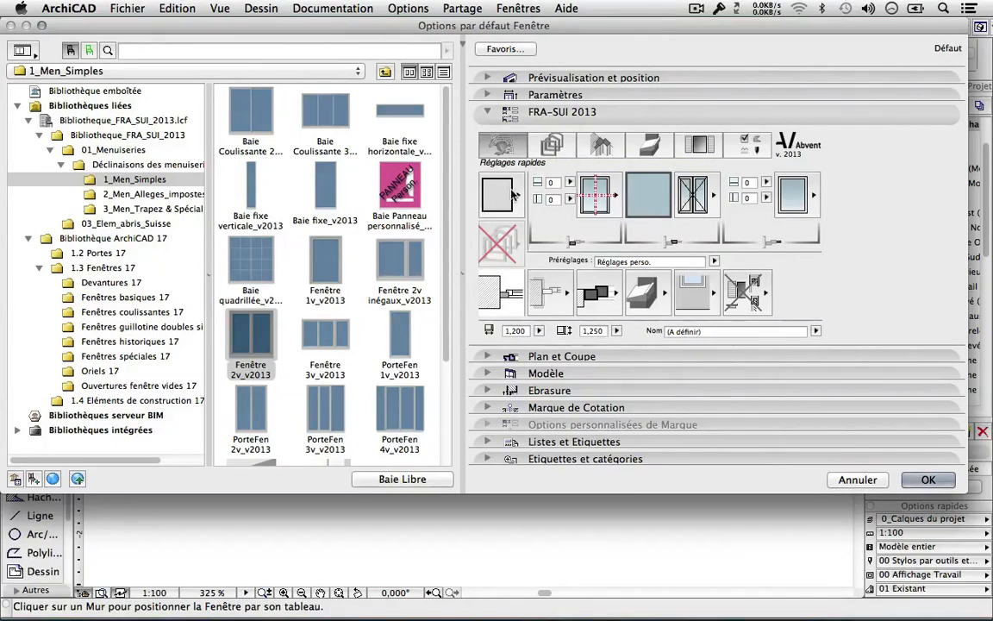
Keep the Rectangle outline and set the frame to a flush (Cadre affleuré) position in the wall.
{"action": "left_click", "coordinate": [513, 194]}
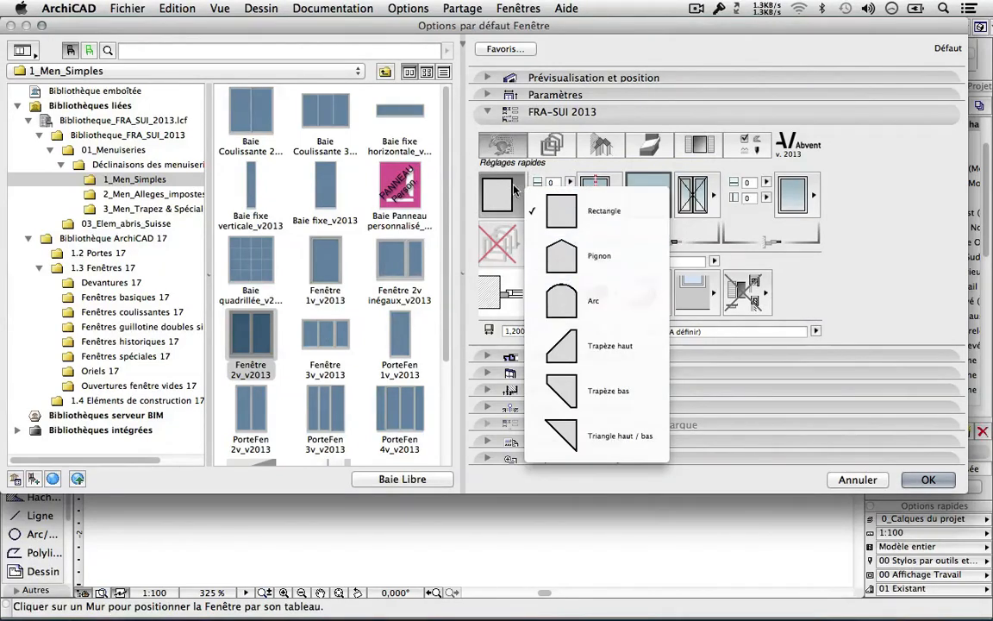
{"action": "left_click", "coordinate": [516, 190]}
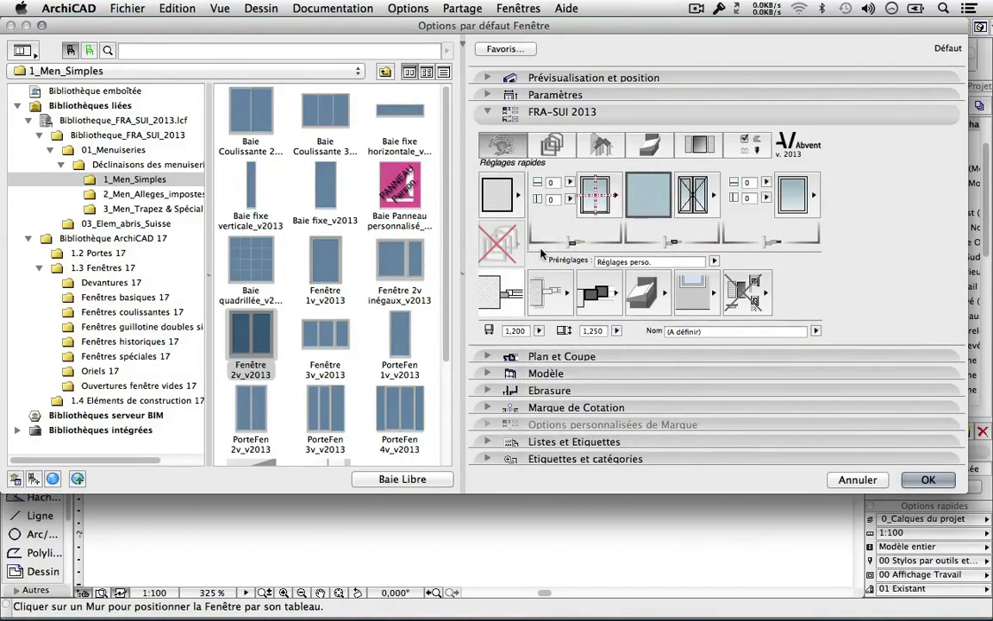
{"action": "left_click", "coordinate": [485, 298]}
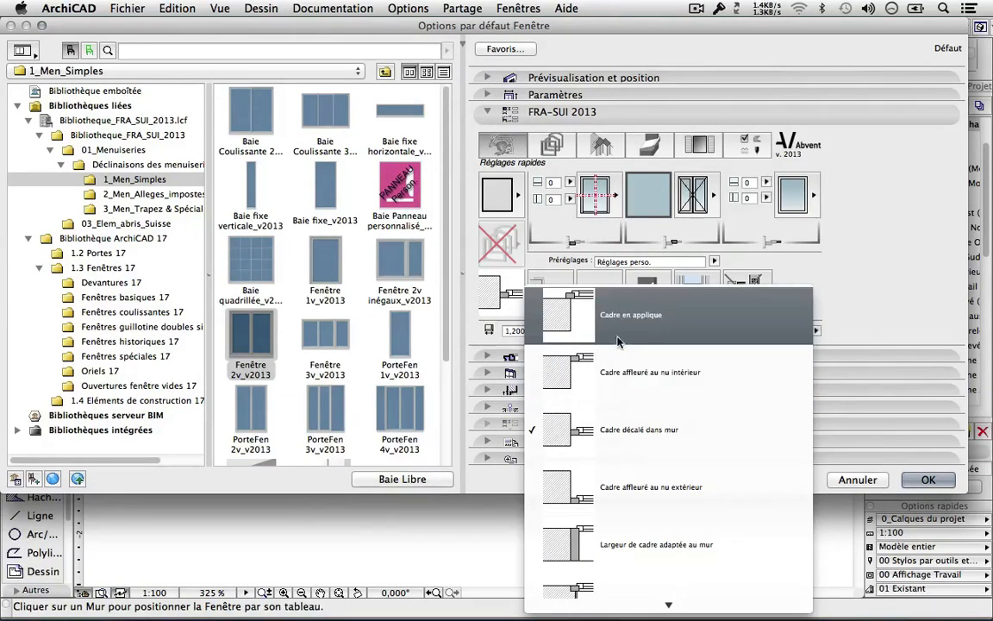
{"action": "scroll", "coordinate": [628, 465], "scroll_direction": "down", "scroll_amount": 3}
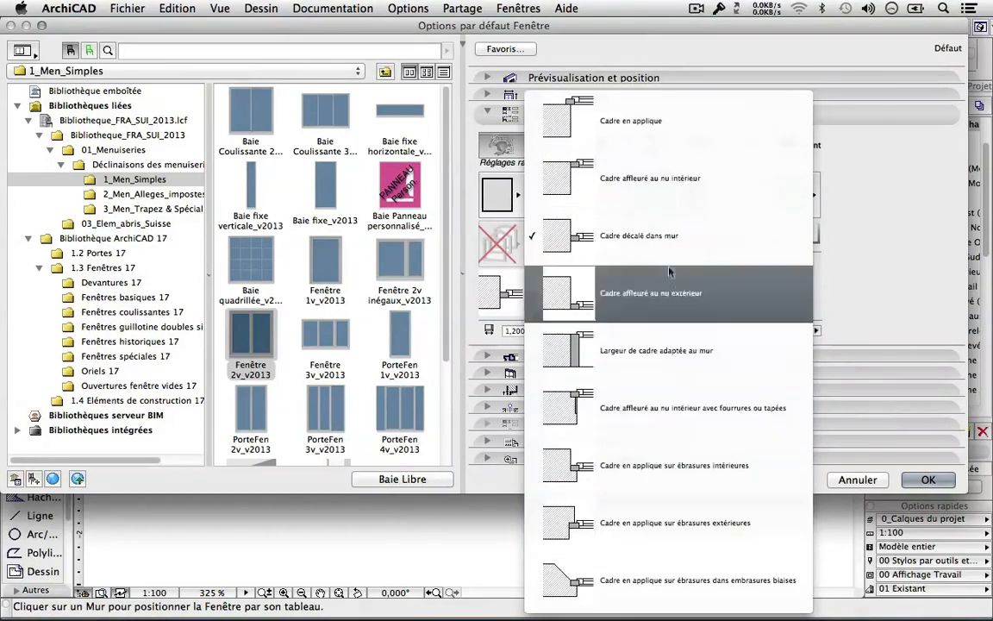
{"action": "left_click", "coordinate": [636, 172]}
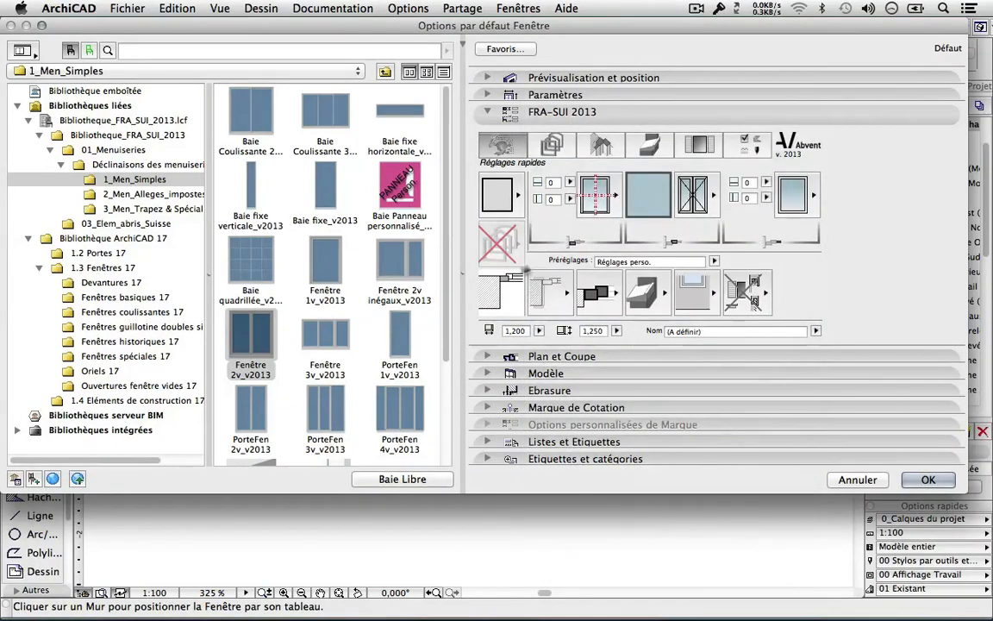
Accept the window settings and place the double-leaf window in the wall with its opening side.
{"action": "left_click", "coordinate": [929, 480]}
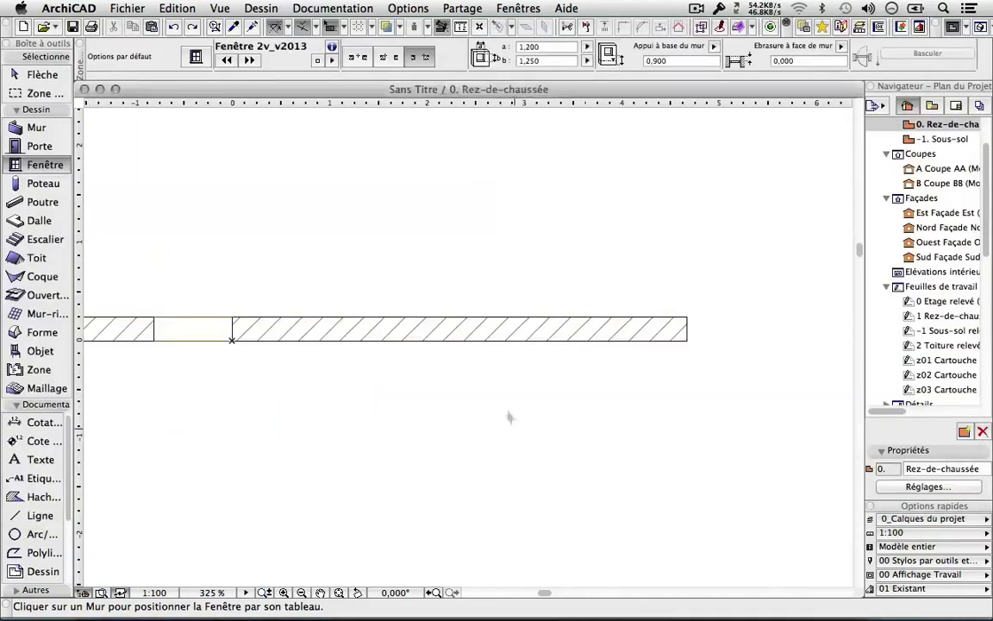
{"action": "left_click", "coordinate": [463, 341]}
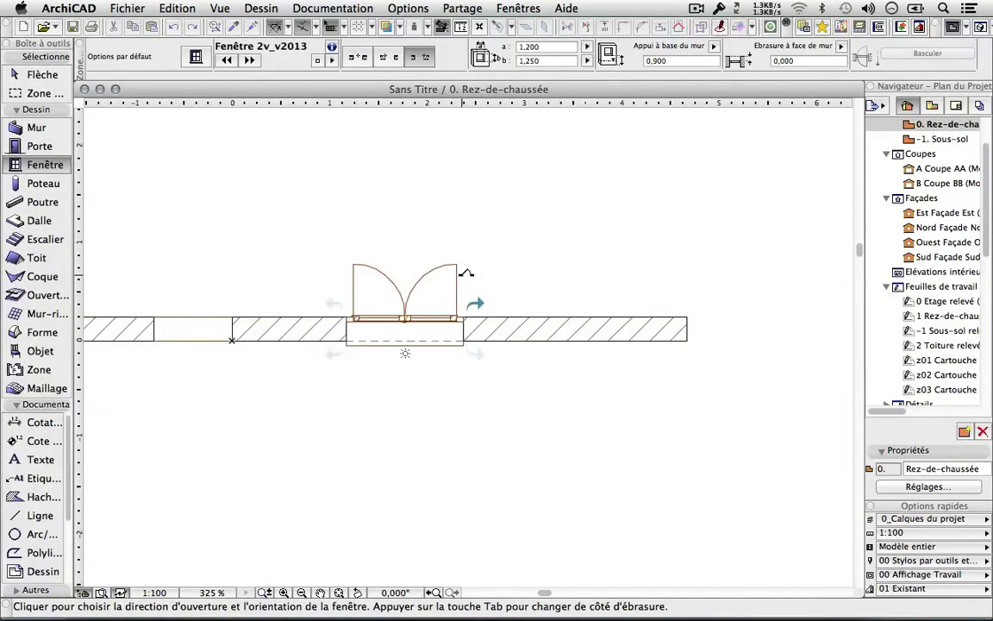
{"action": "left_click", "coordinate": [455, 373]}
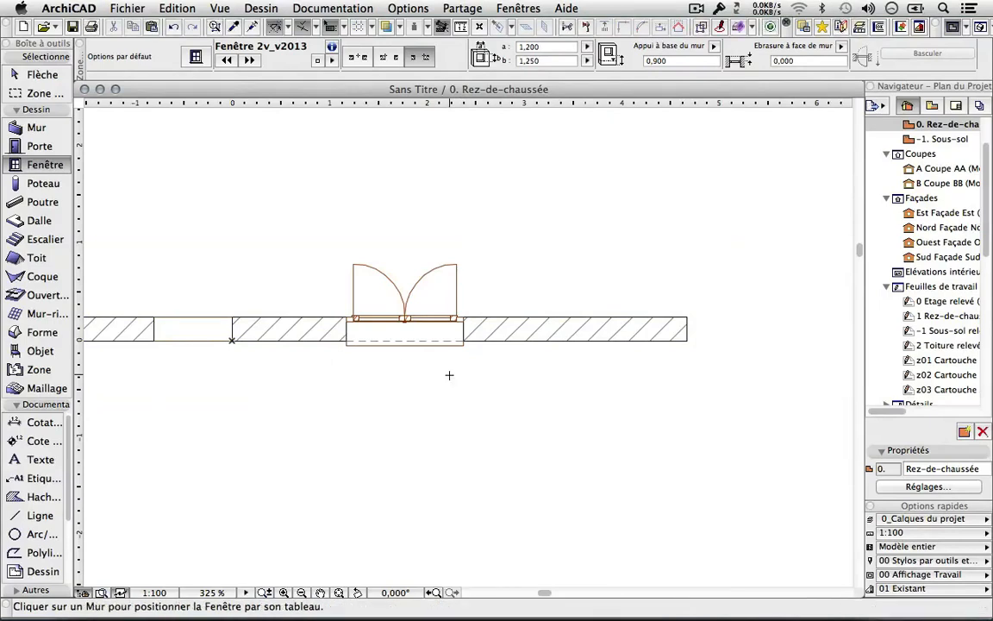
Undo the window placement and reopen the default window settings with Cmd+T.
{"action": "scroll", "coordinate": [450, 436], "scroll_direction": "up", "scroll_amount": 5}
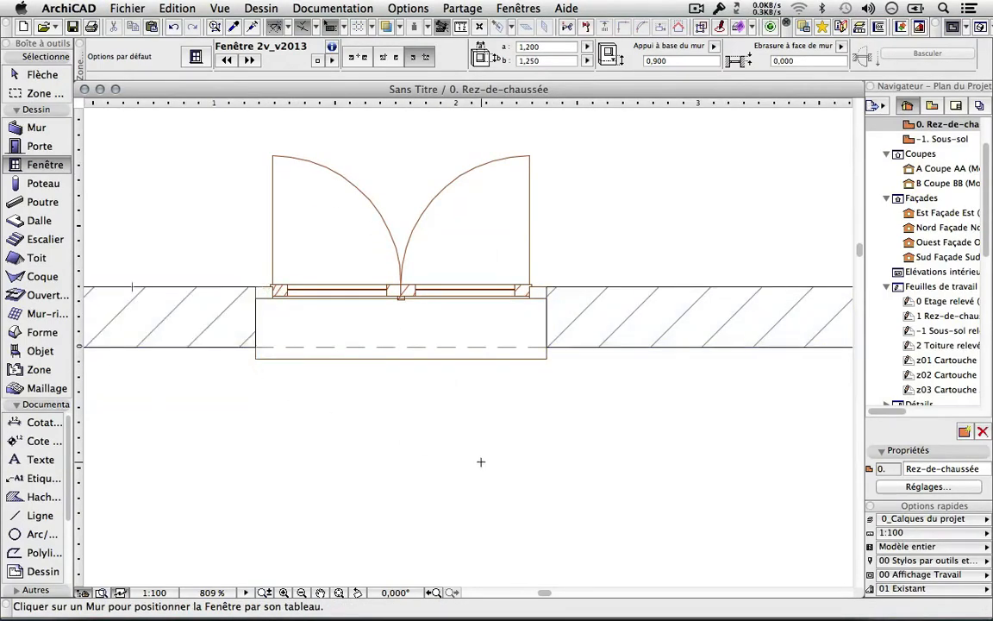
{"action": "scroll", "coordinate": [481, 461], "scroll_direction": "down", "scroll_amount": 3}
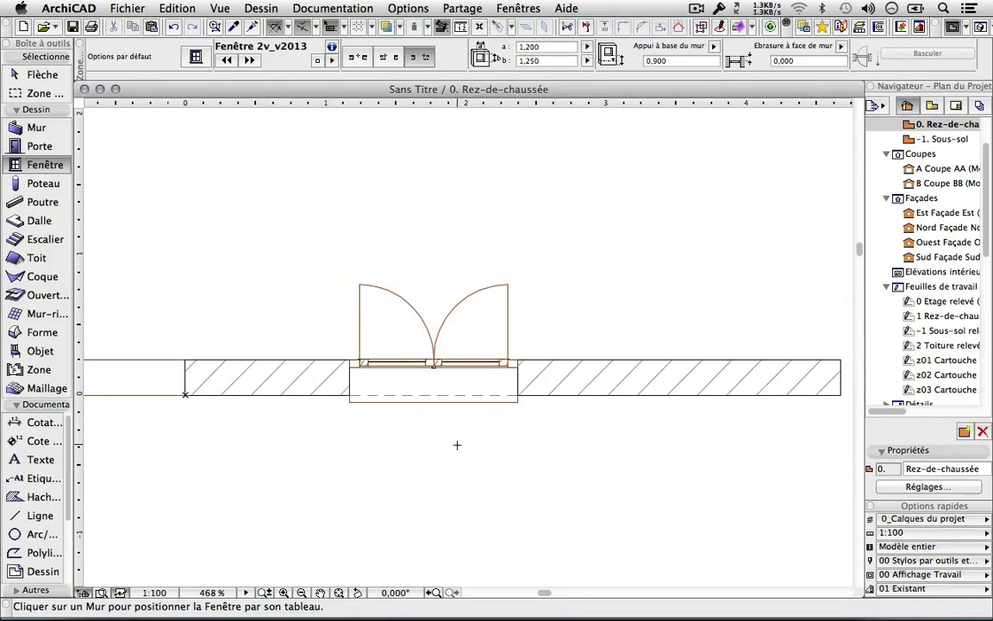
{"action": "key", "text": "super+z"}
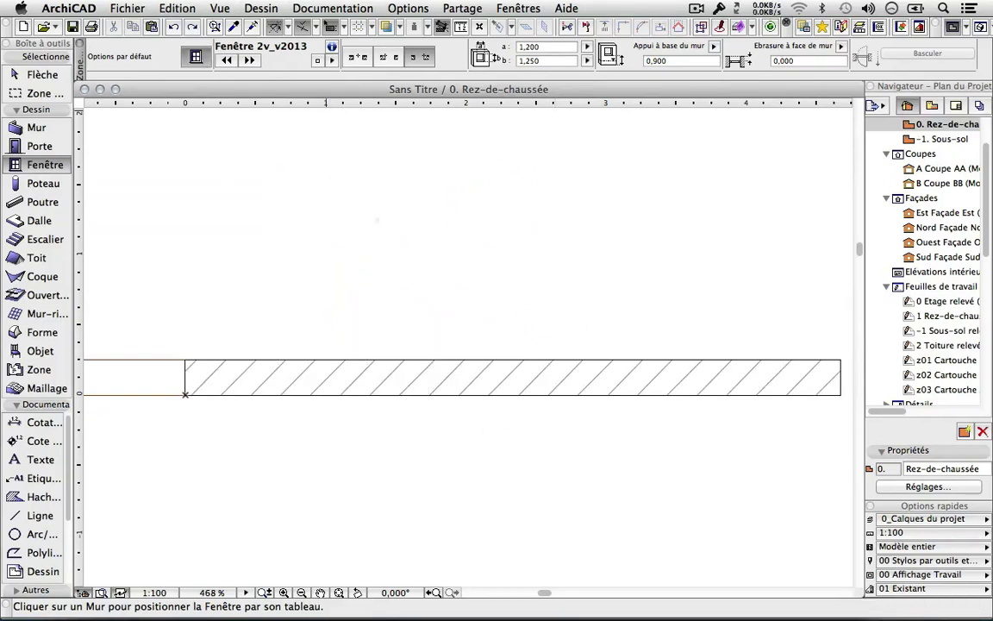
{"action": "key", "text": "super+t"}
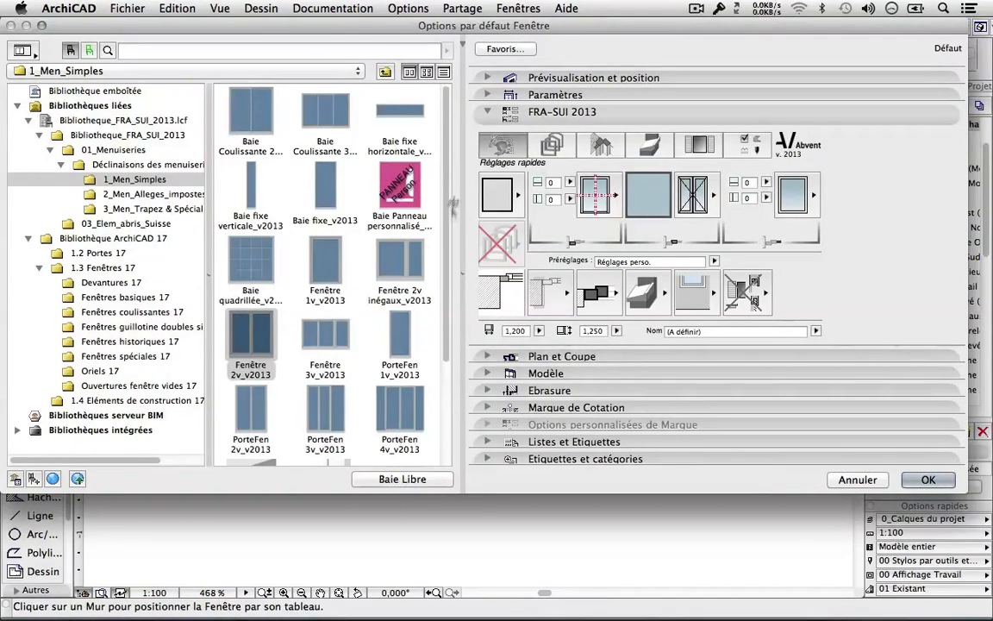
Keep the assembly type, choose the Tablette pour menuiserie en applique sill, and check interior sill options.
{"action": "left_click", "coordinate": [590, 294]}
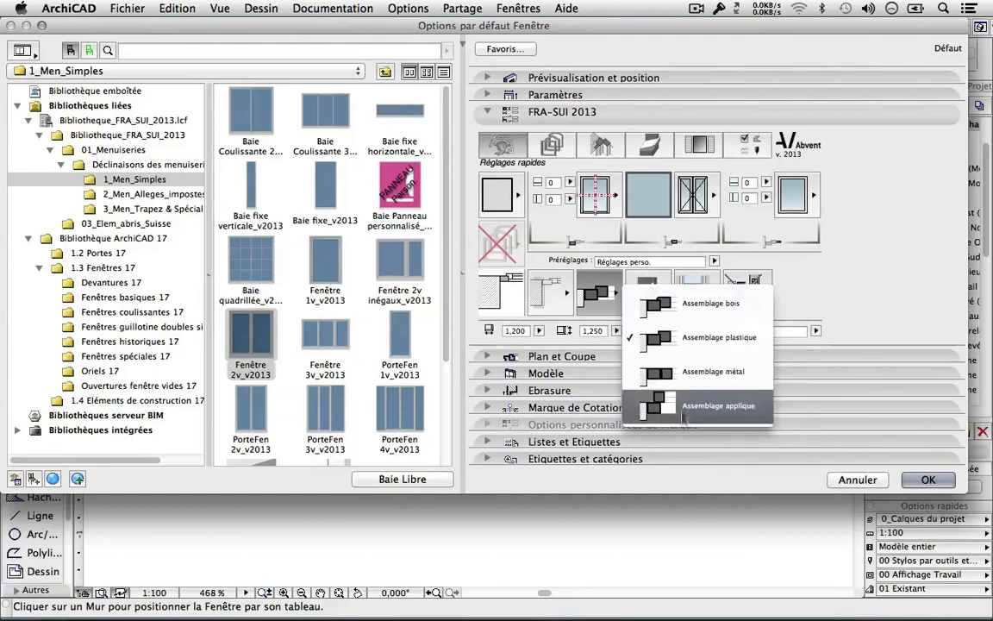
{"action": "left_click", "coordinate": [601, 300]}
{"action": "left_click", "coordinate": [643, 296]}
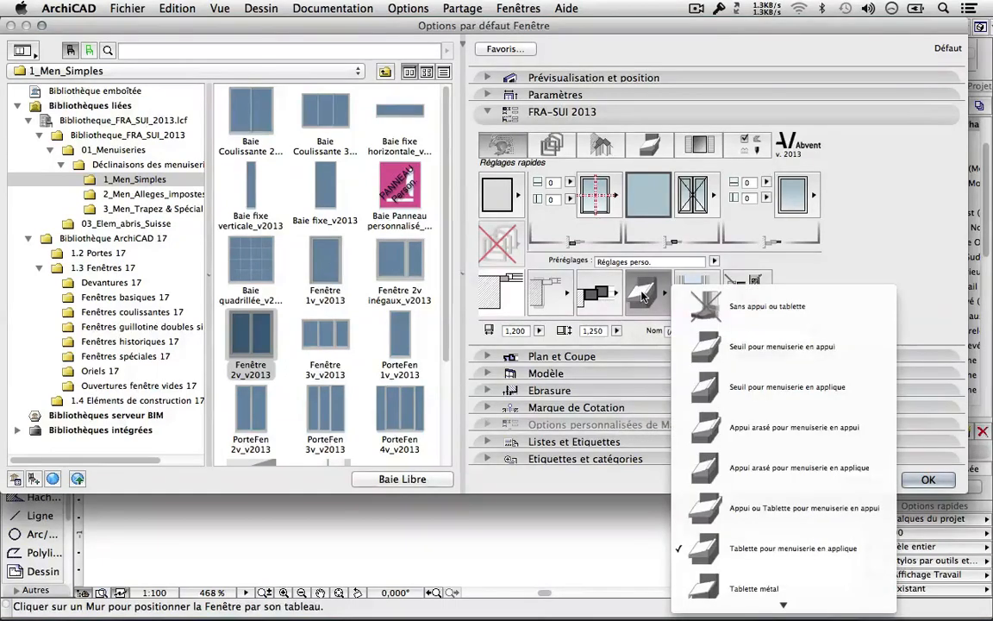
{"action": "mouse_move", "coordinate": [757, 618]}
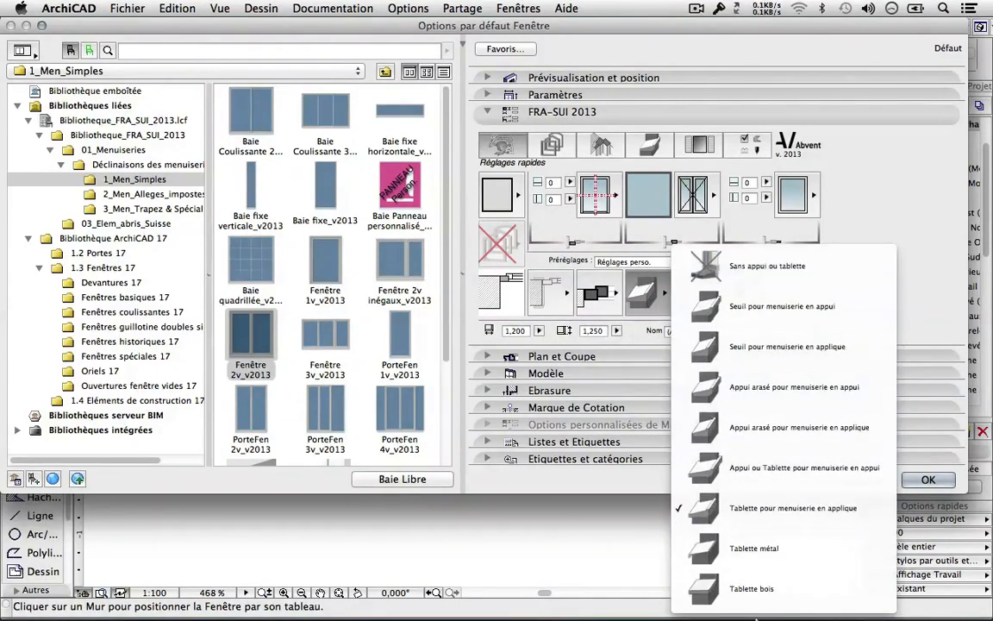
{"action": "left_click", "coordinate": [776, 508]}
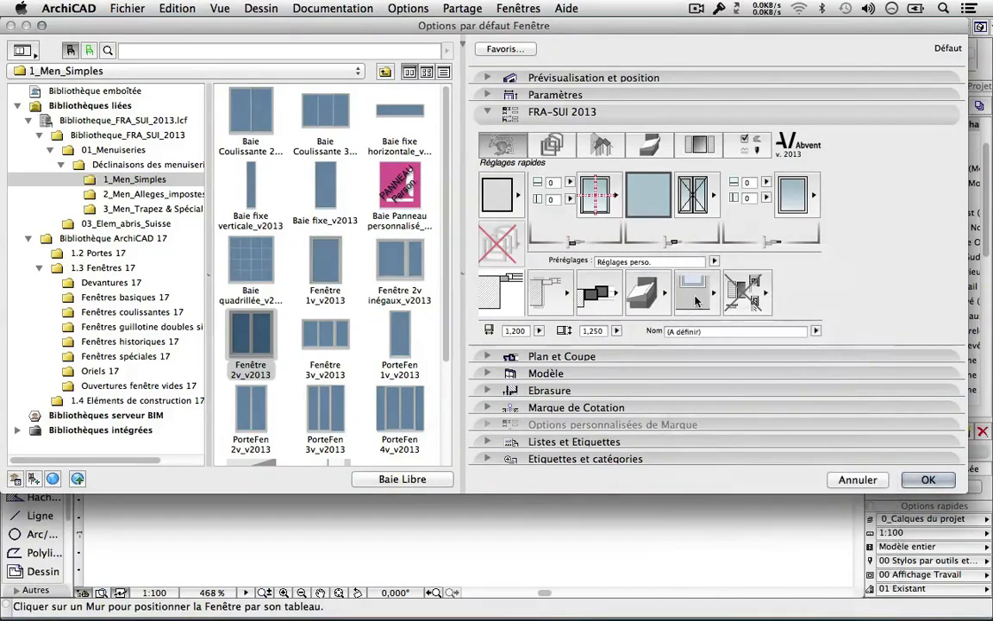
{"action": "left_click", "coordinate": [694, 296]}
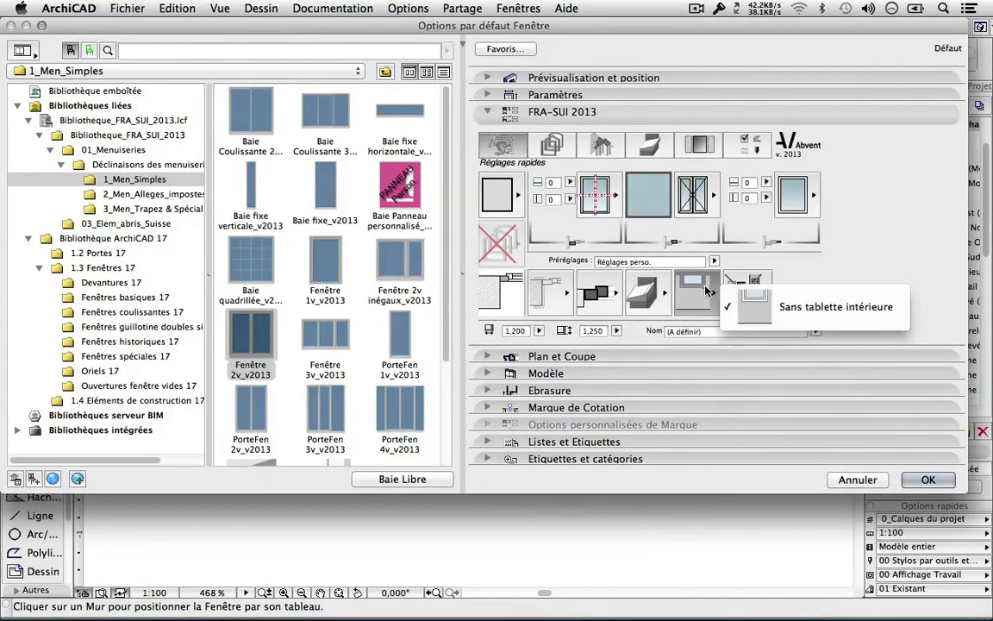
{"action": "left_click", "coordinate": [636, 262]}
Check the shutter types without changing them, then bring up the Dormant frame page.
{"action": "left_click", "coordinate": [735, 293]}
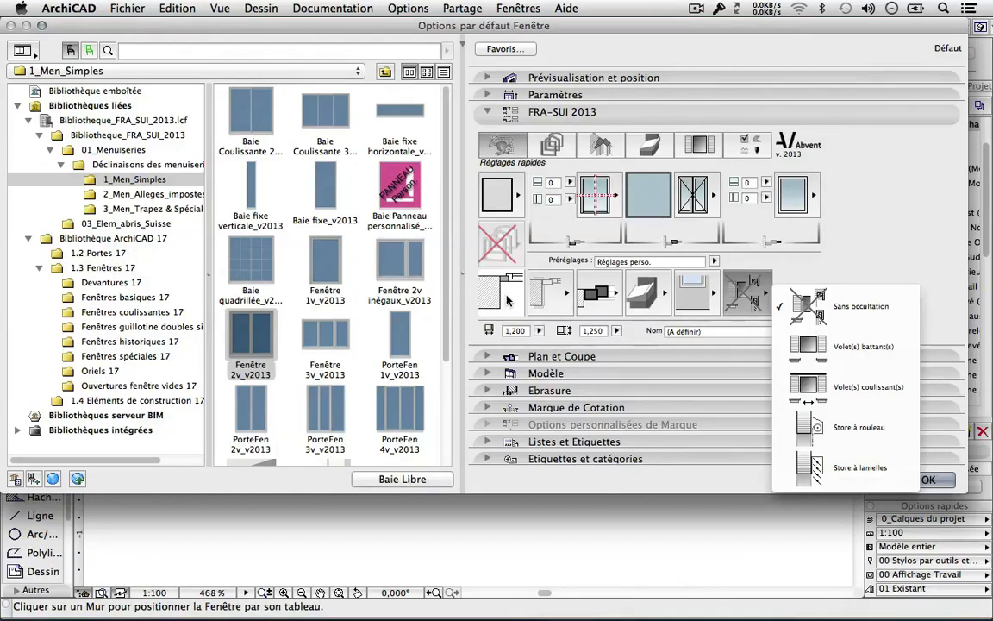
{"action": "left_click", "coordinate": [868, 212]}
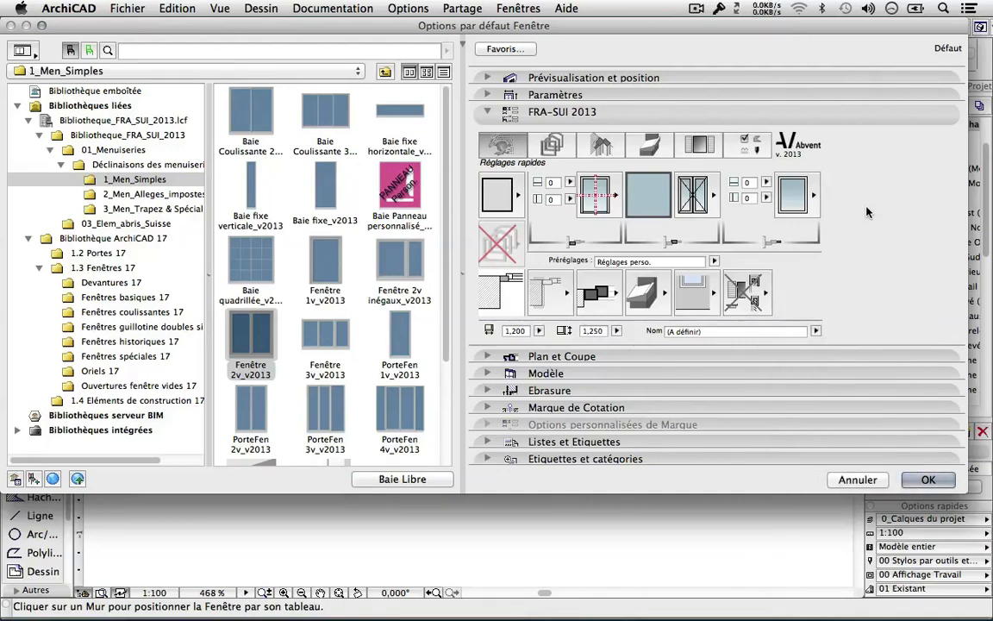
{"action": "left_click", "coordinate": [552, 146]}
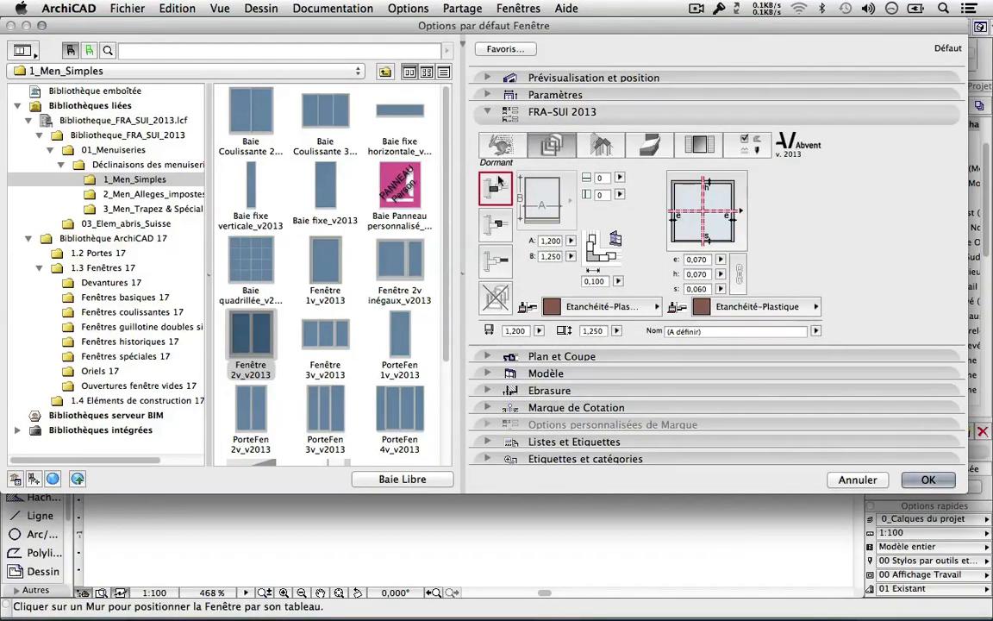
Look at the glazing and surround settings, then check frame dimension e's presets, leaving it unchanged.
{"action": "left_click", "coordinate": [495, 224]}
{"action": "left_click", "coordinate": [496, 261]}
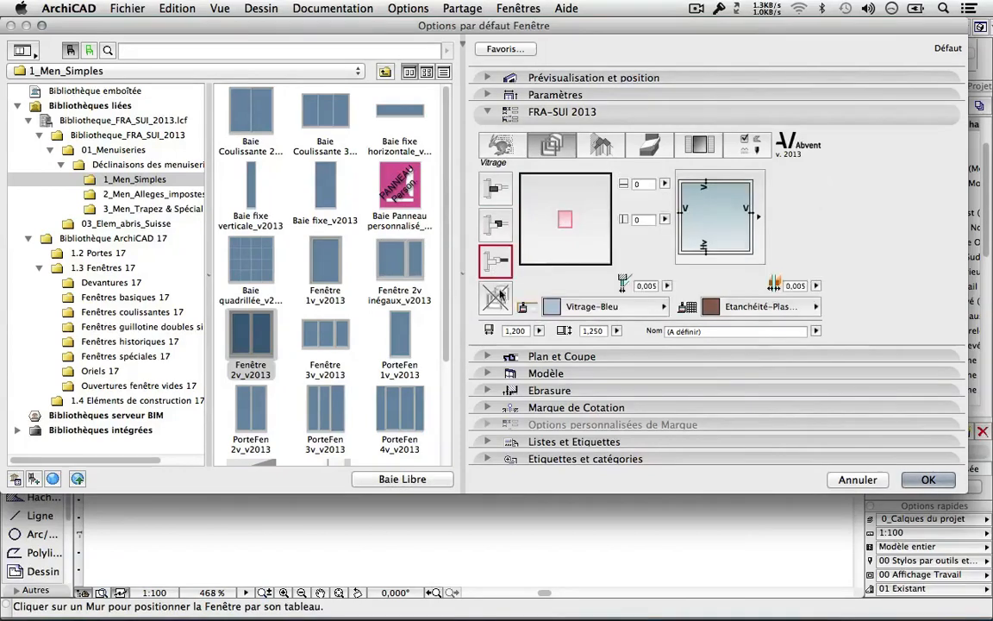
{"action": "left_click", "coordinate": [498, 295]}
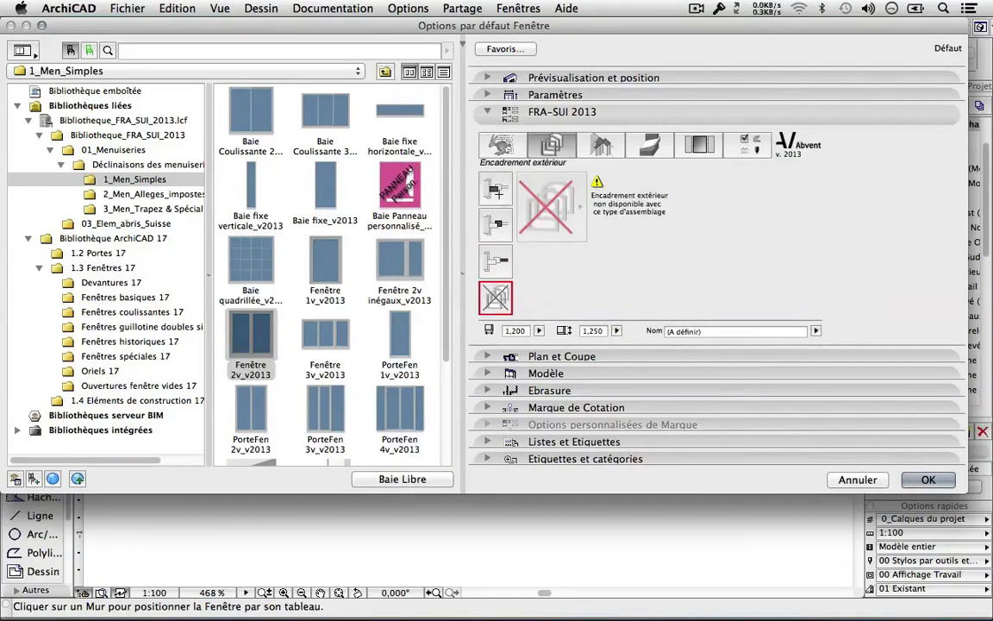
{"action": "left_click", "coordinate": [498, 191]}
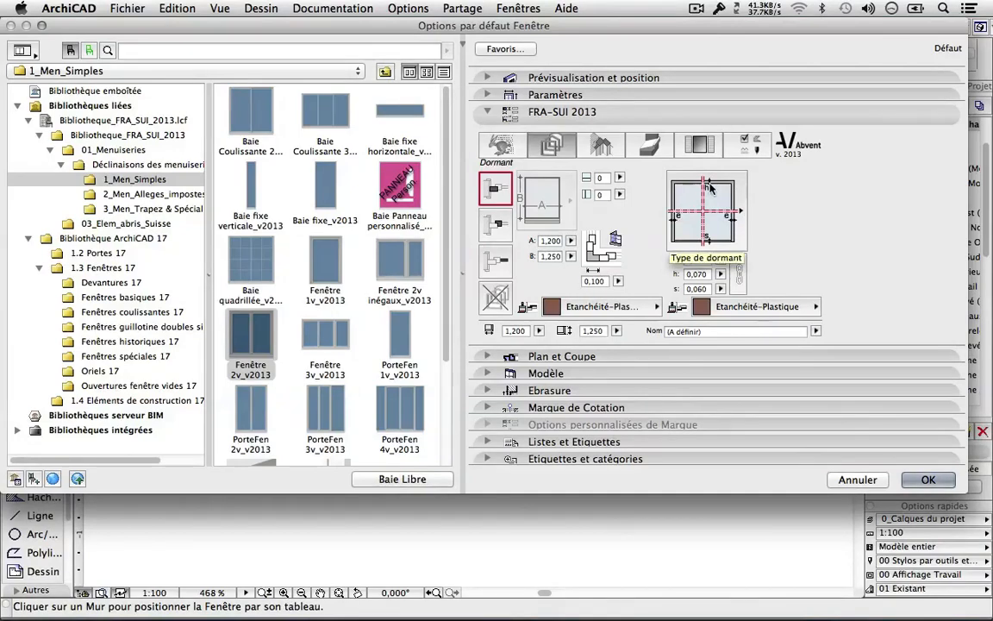
{"action": "left_click", "coordinate": [689, 259]}
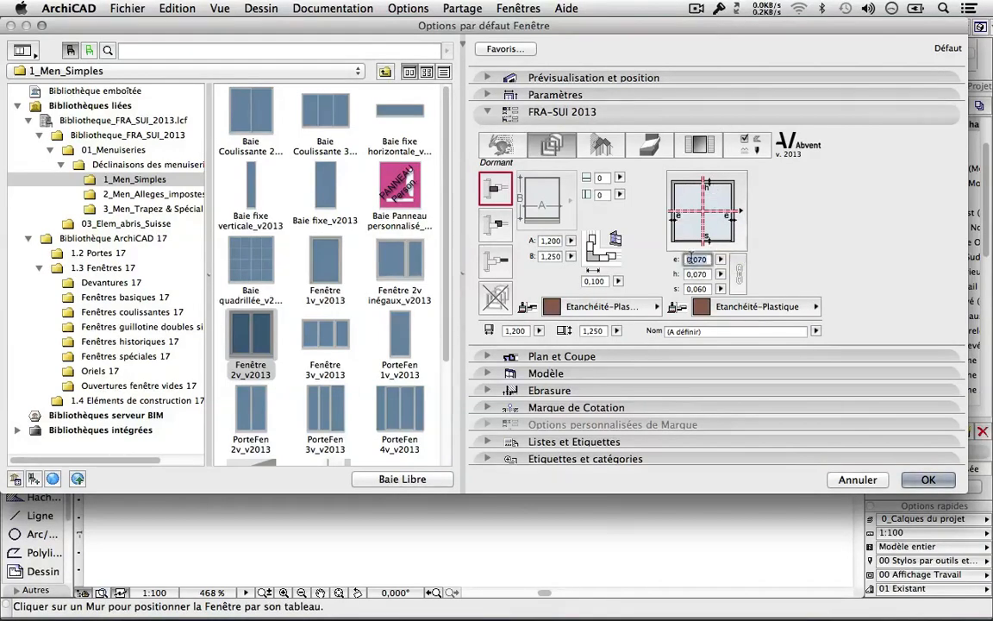
{"action": "left_click", "coordinate": [720, 259]}
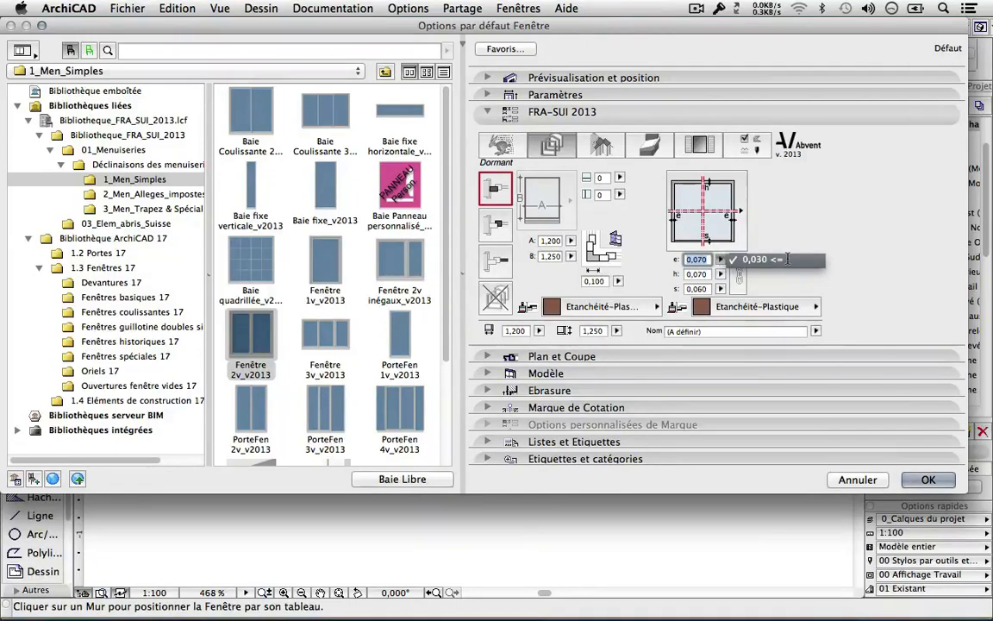
{"action": "left_click", "coordinate": [786, 230]}
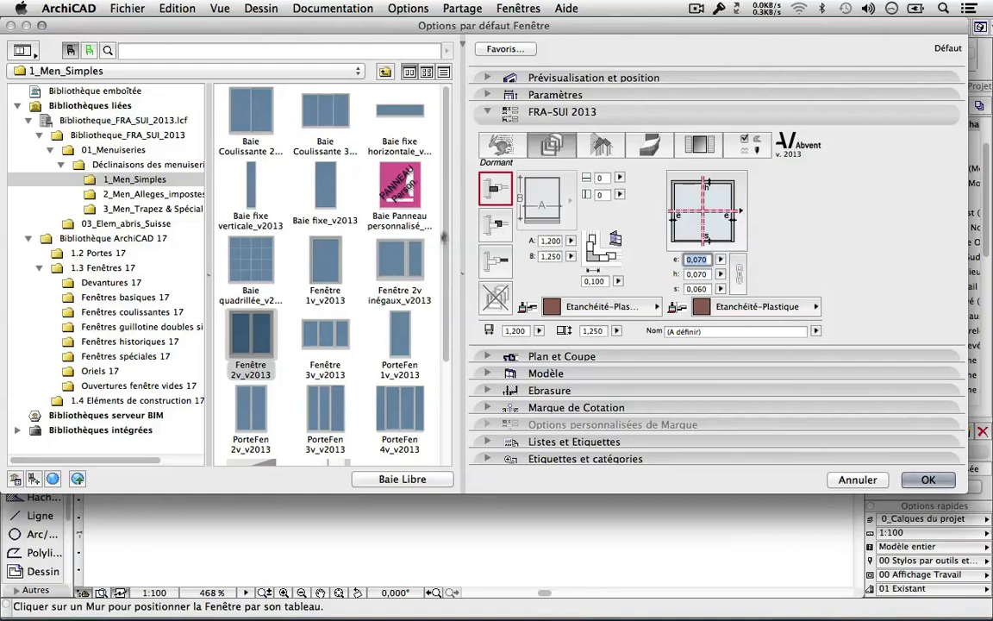
View the sash and glazing settings, then move to the Assemblage menuiserie page.
{"action": "left_click", "coordinate": [496, 225]}
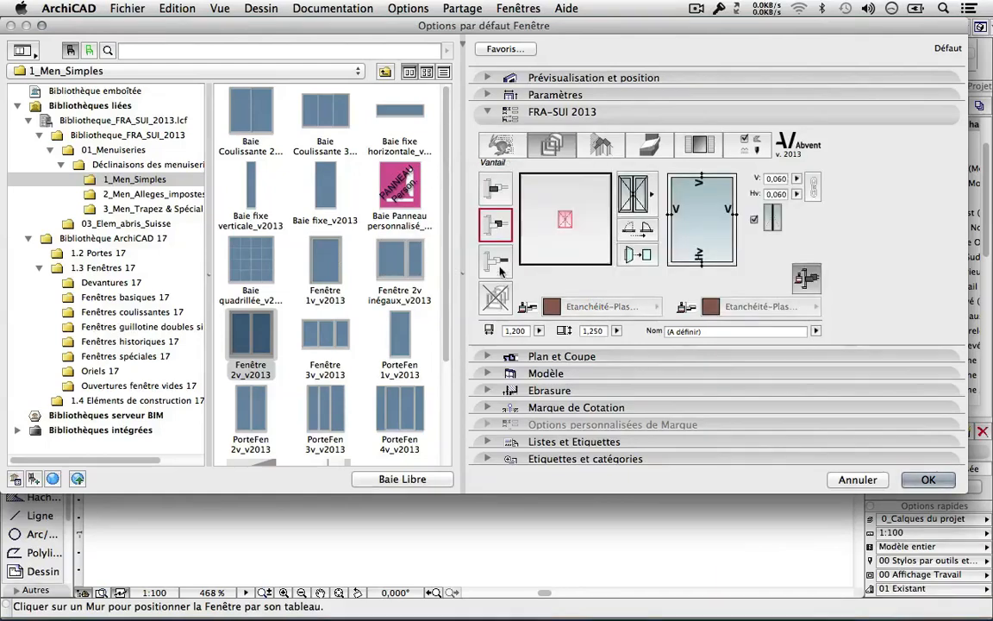
{"action": "left_click", "coordinate": [497, 262]}
{"action": "left_click", "coordinate": [590, 150]}
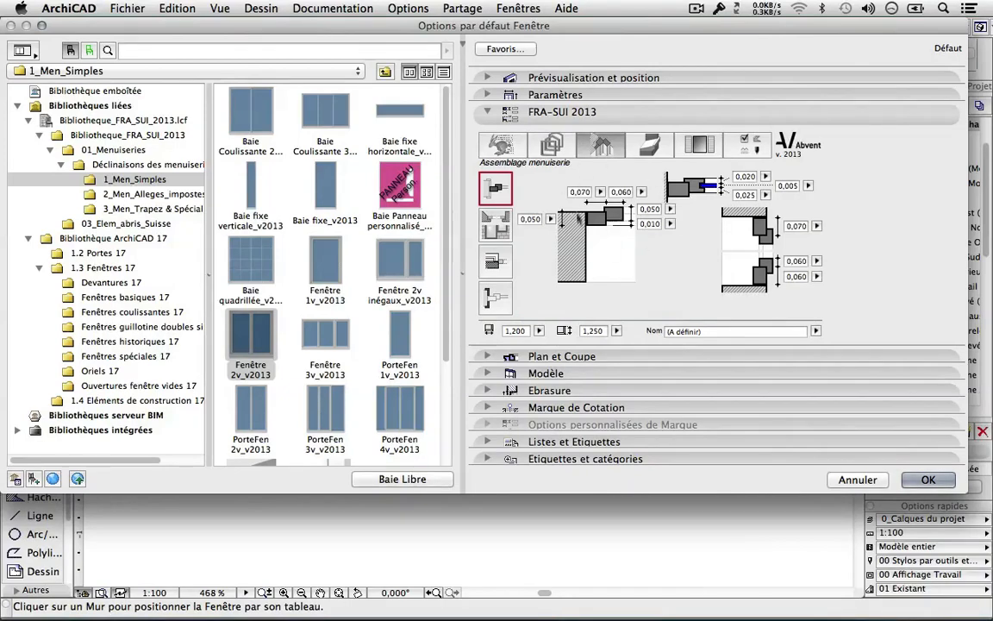
Pick a different exterior sill type from the Tablette extérieure picture list, then view Volets ou Stores.
{"action": "left_click", "coordinate": [653, 146]}
{"action": "left_click", "coordinate": [571, 206]}
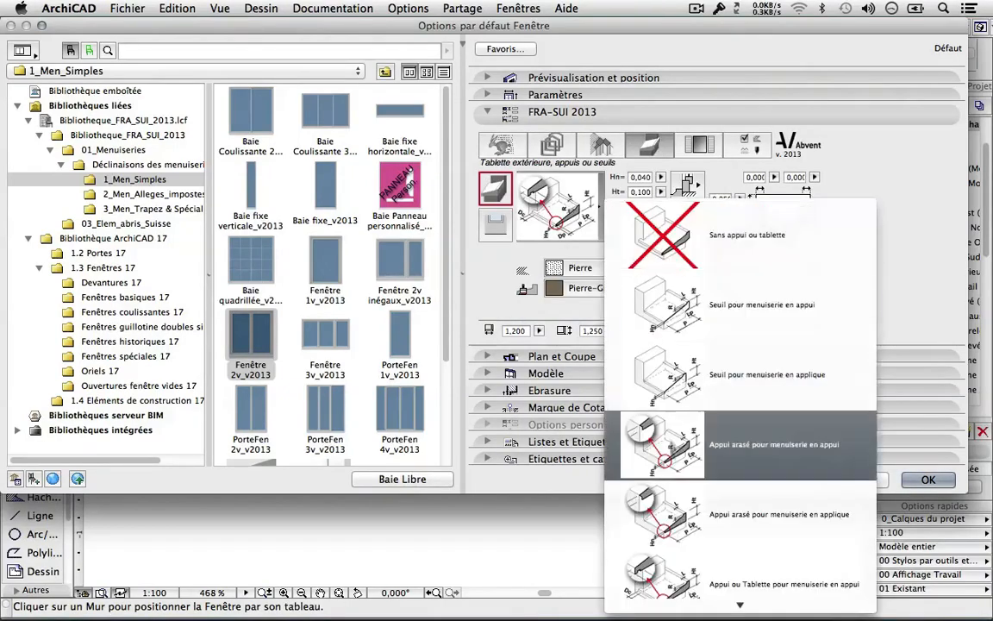
{"action": "left_click", "coordinate": [686, 328]}
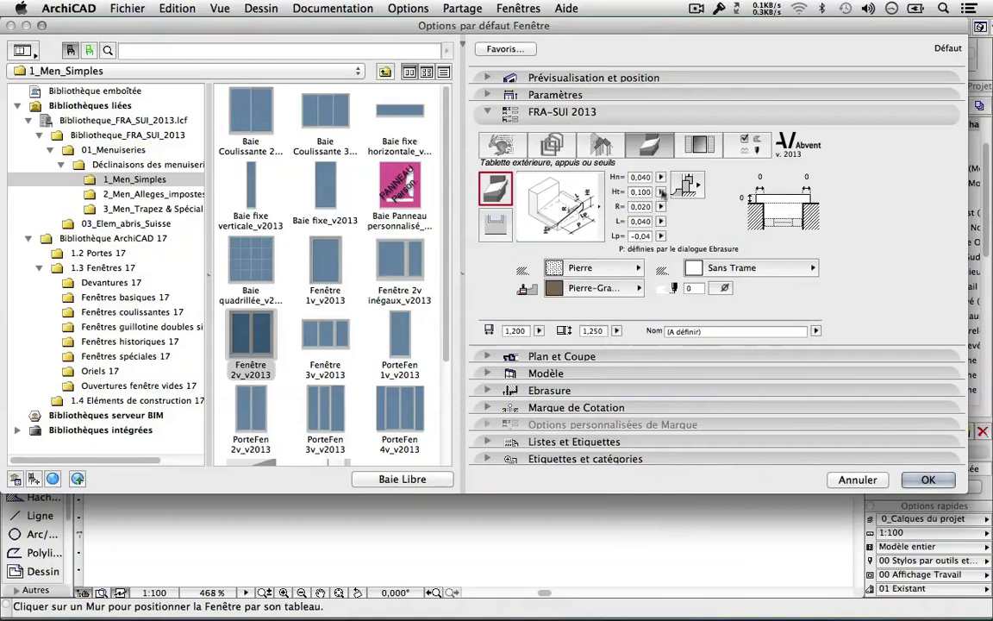
{"action": "left_click", "coordinate": [690, 148]}
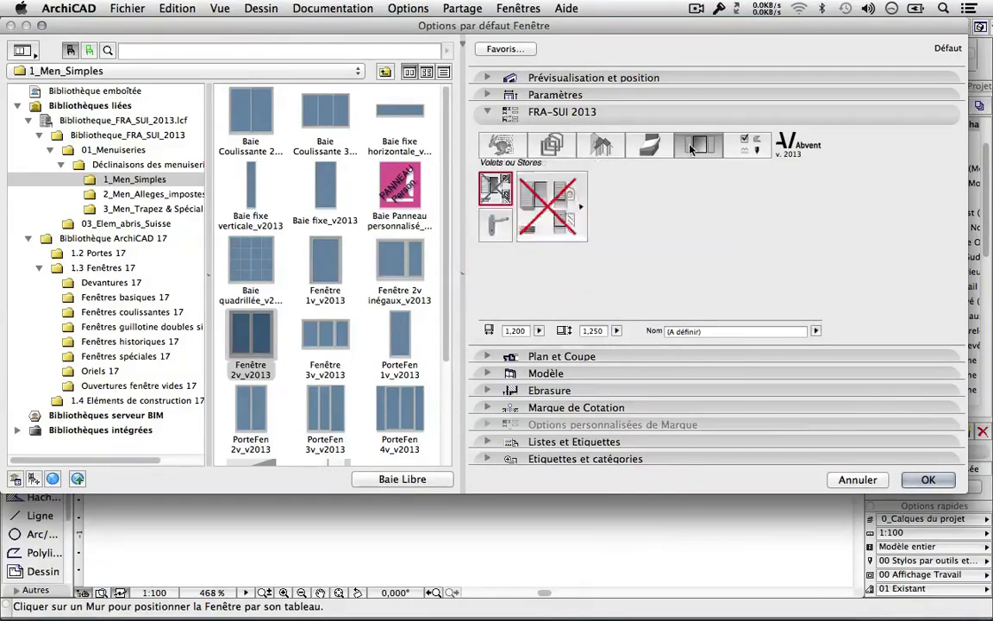
{"action": "left_click", "coordinate": [570, 212]}
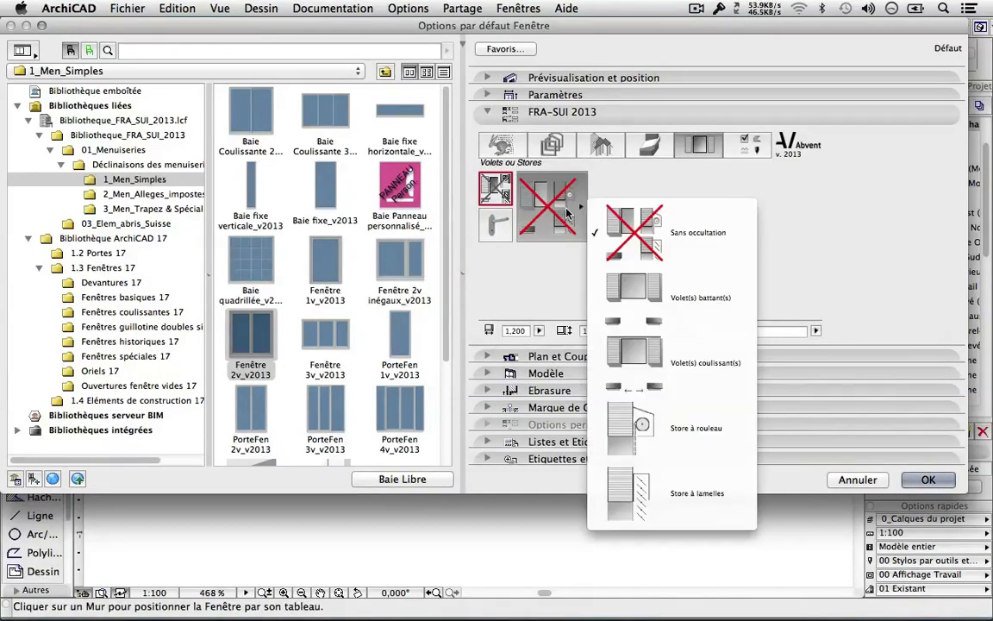
{"action": "left_click", "coordinate": [651, 294]}
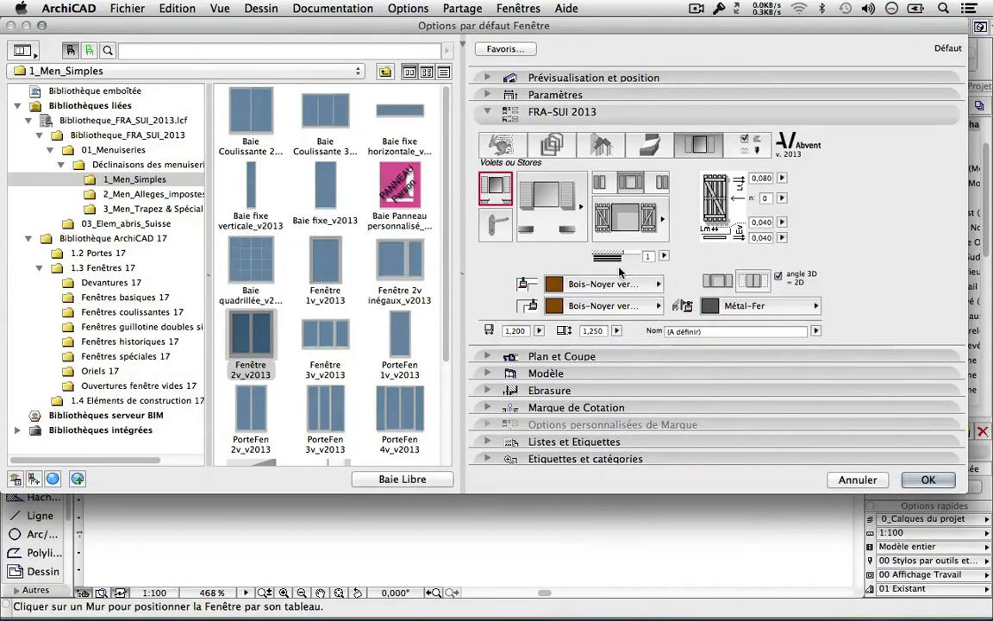
{"action": "left_click", "coordinate": [648, 231]}
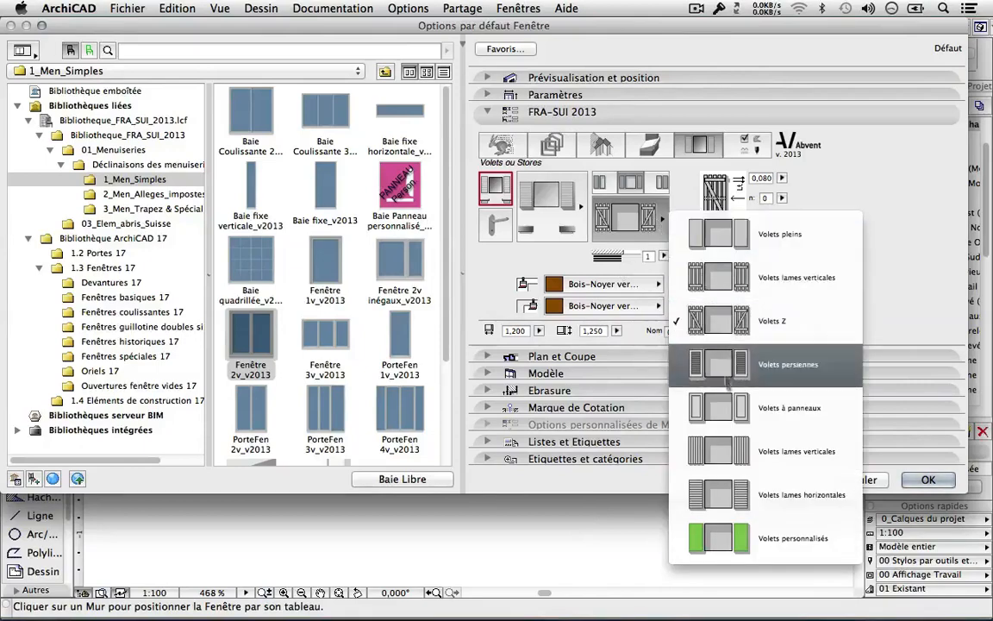
{"action": "left_click", "coordinate": [490, 260]}
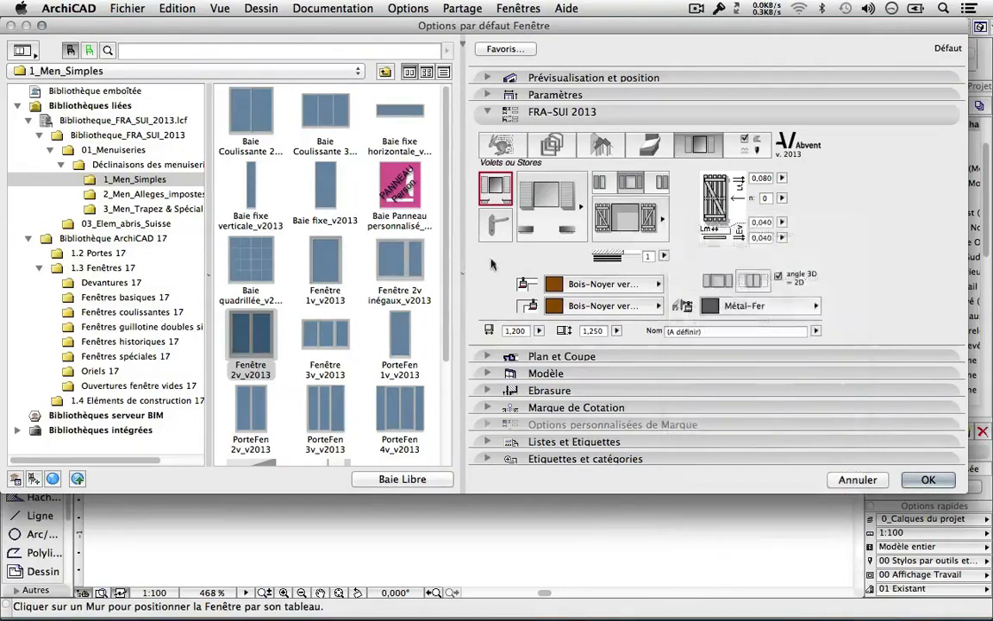
{"action": "left_click", "coordinate": [494, 228]}
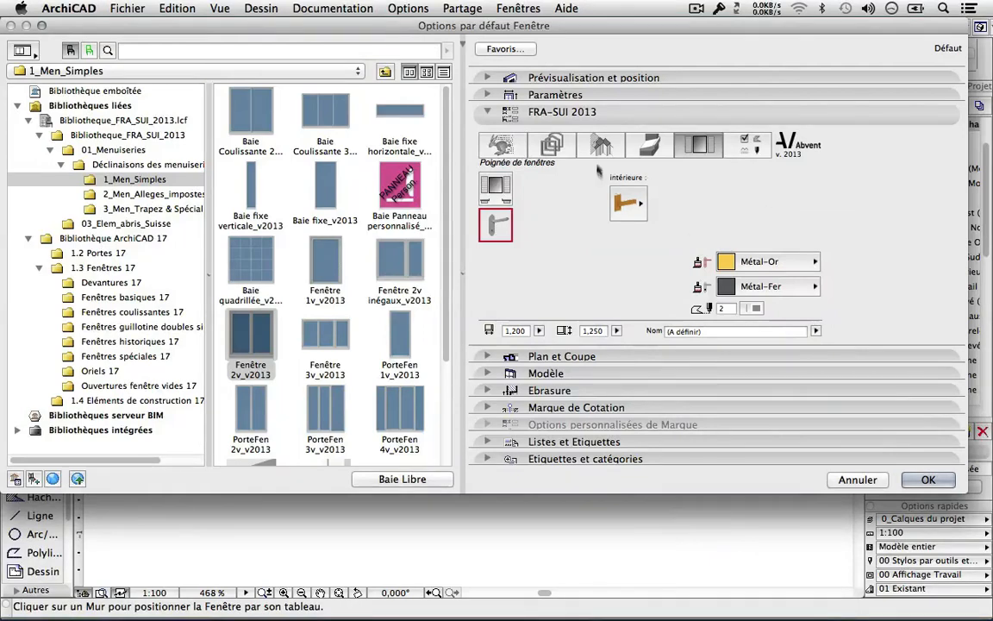
{"action": "left_click", "coordinate": [628, 203]}
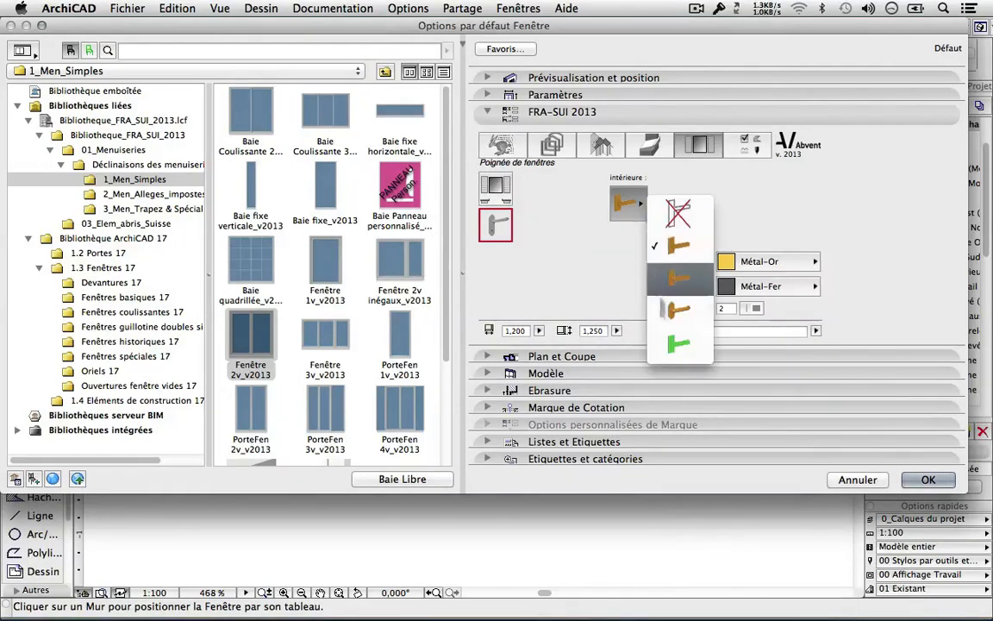
{"action": "left_click", "coordinate": [543, 232]}
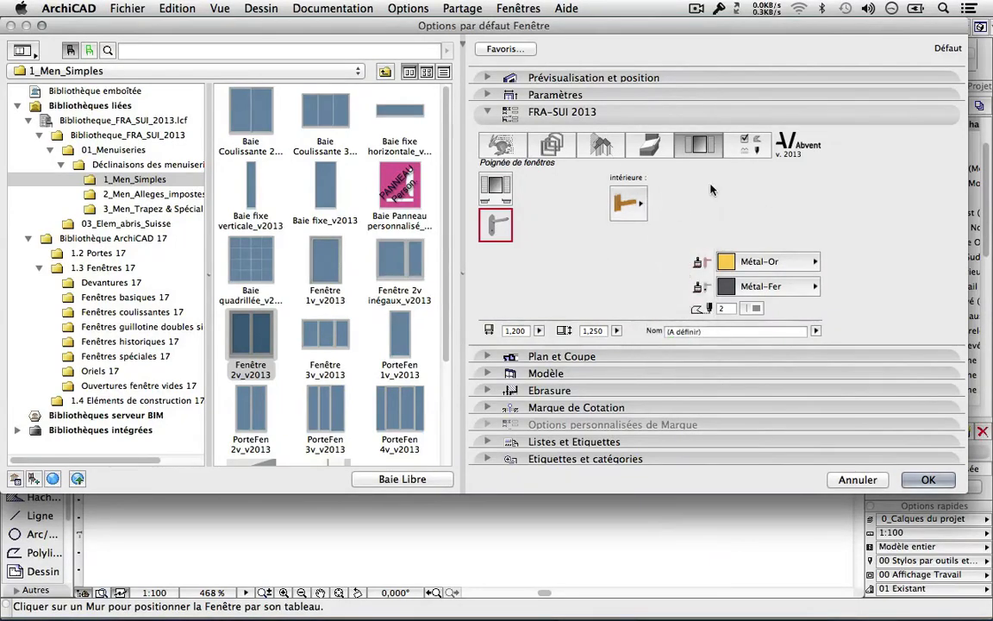
{"action": "left_click", "coordinate": [500, 145]}
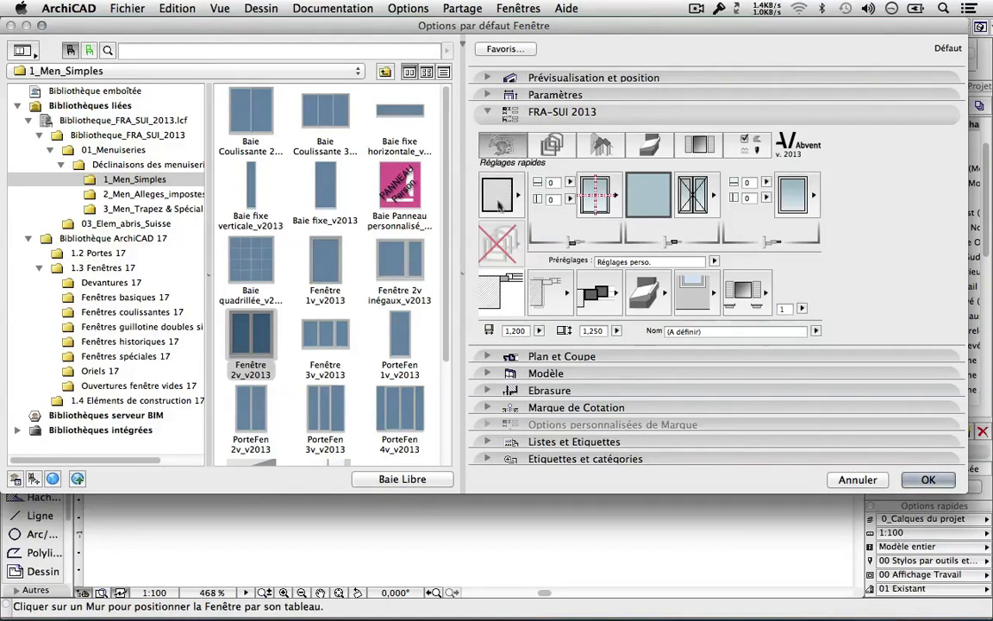
Step to the exterior sill page and show a 3D preview of the double window with Z-braced shutters.
{"action": "left_click", "coordinate": [552, 146]}
{"action": "left_click", "coordinate": [600, 145]}
{"action": "left_click", "coordinate": [650, 145]}
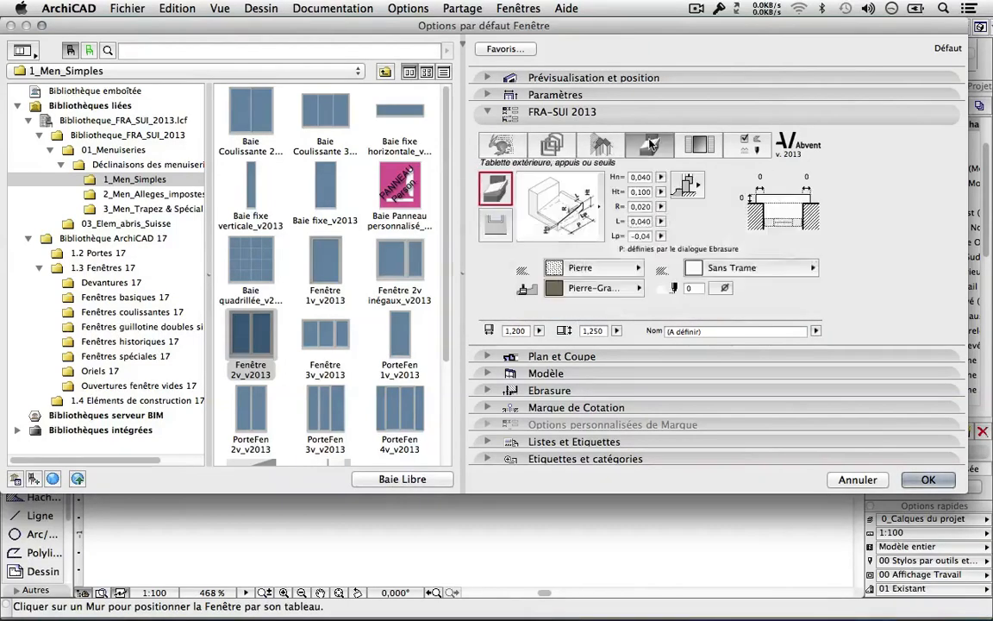
{"action": "left_click", "coordinate": [491, 78]}
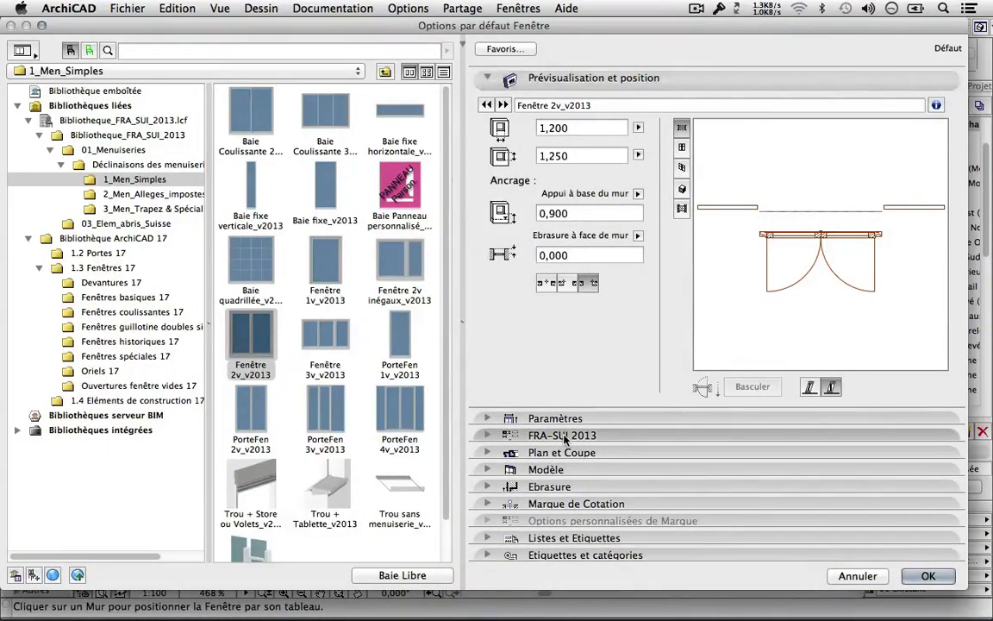
{"action": "left_click", "coordinate": [681, 169]}
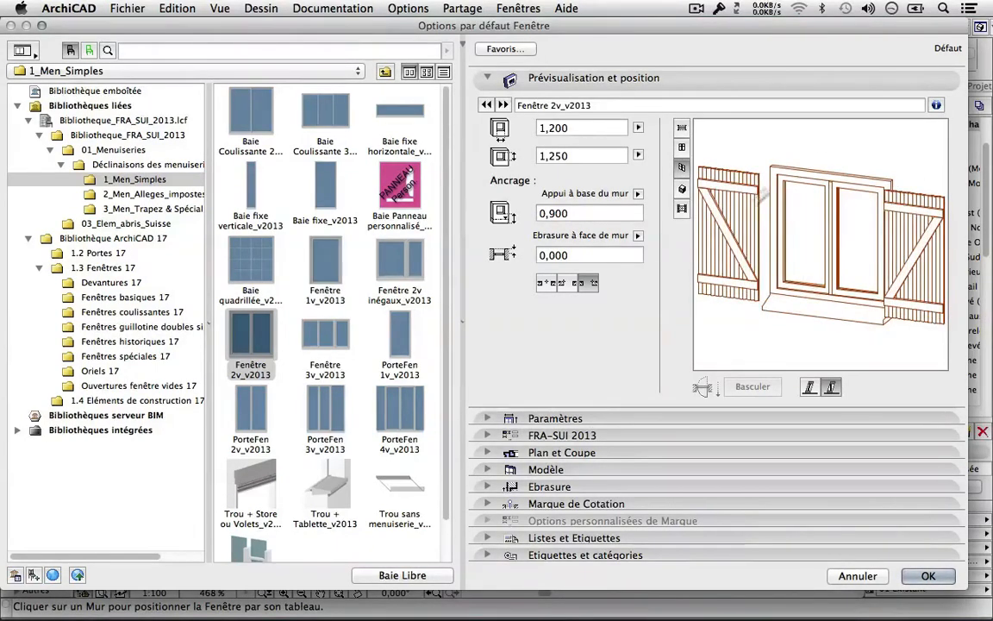
{"action": "left_click", "coordinate": [557, 436]}
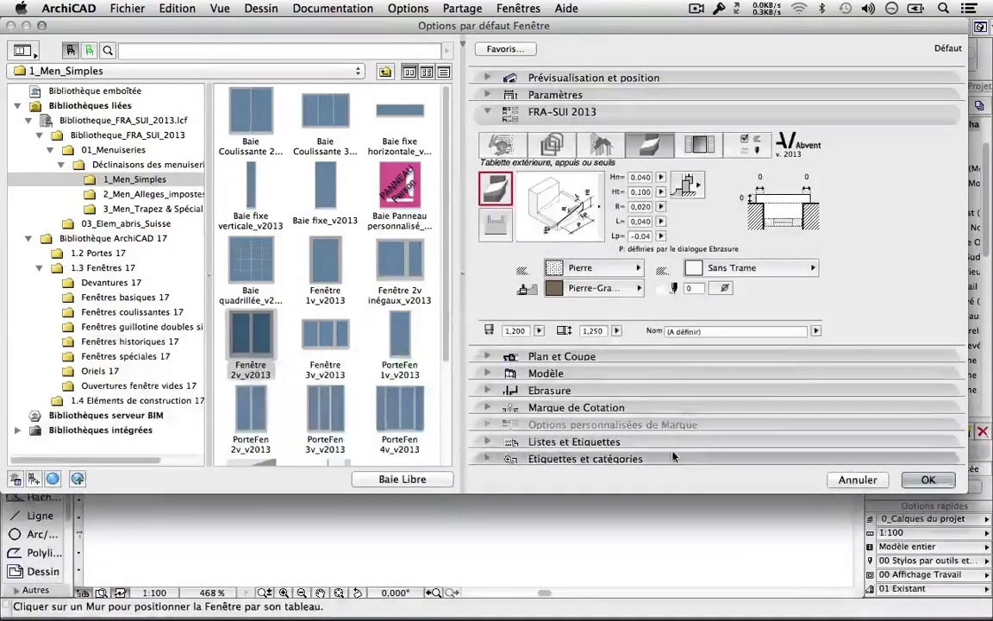
Switch the window's shutters to Volets lames verticales and accept the settings.
{"action": "left_click", "coordinate": [698, 145]}
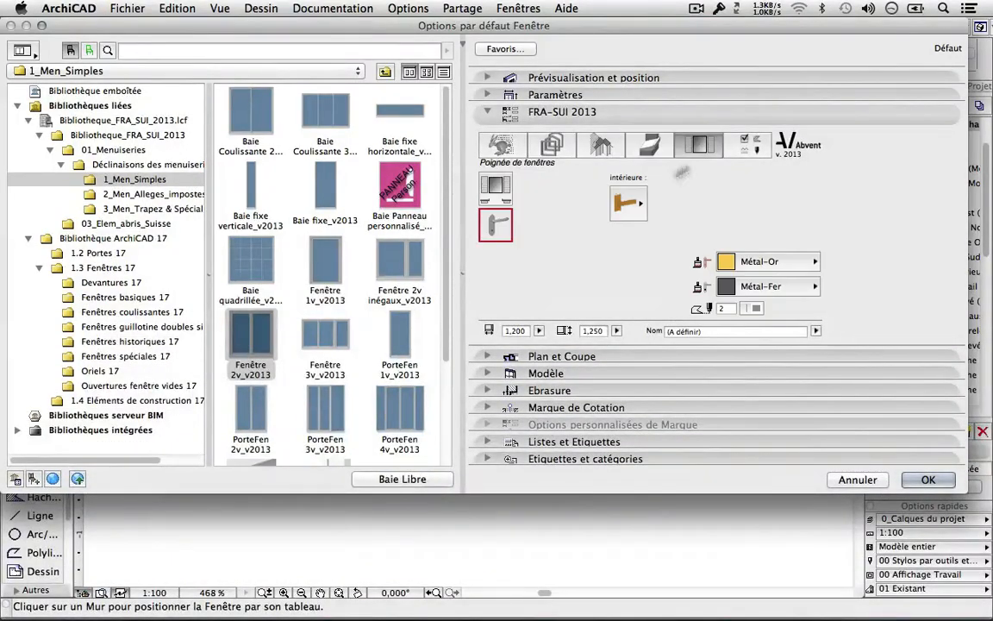
{"action": "left_click", "coordinate": [497, 189]}
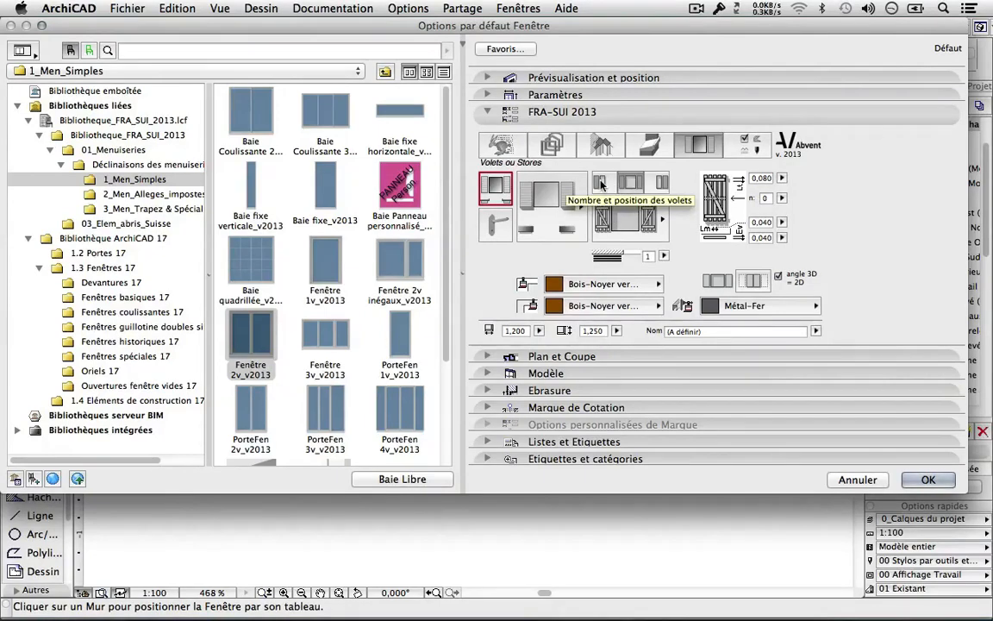
{"action": "left_click", "coordinate": [639, 220]}
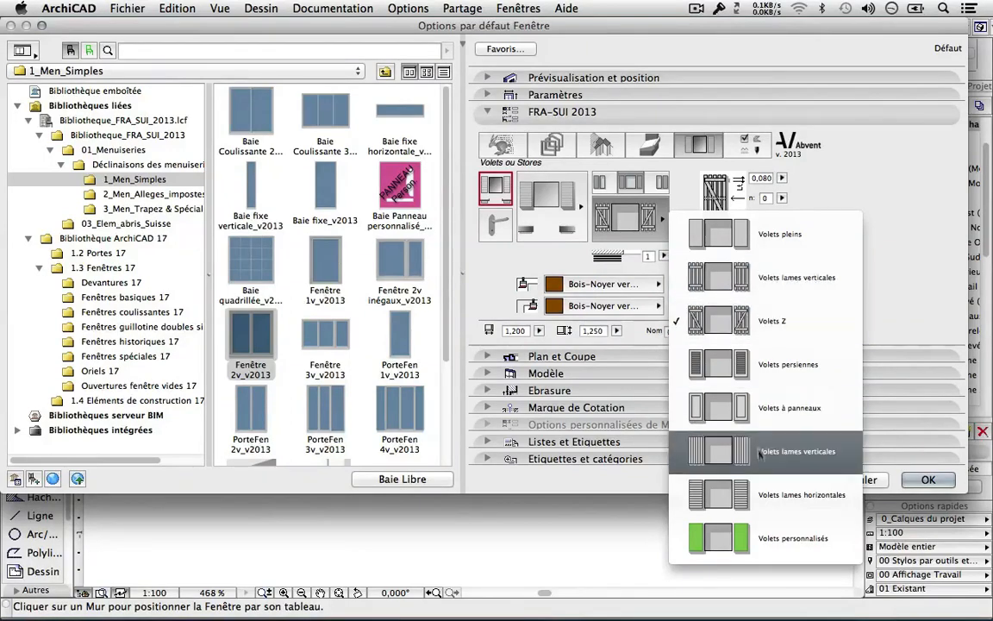
{"action": "left_click", "coordinate": [690, 444]}
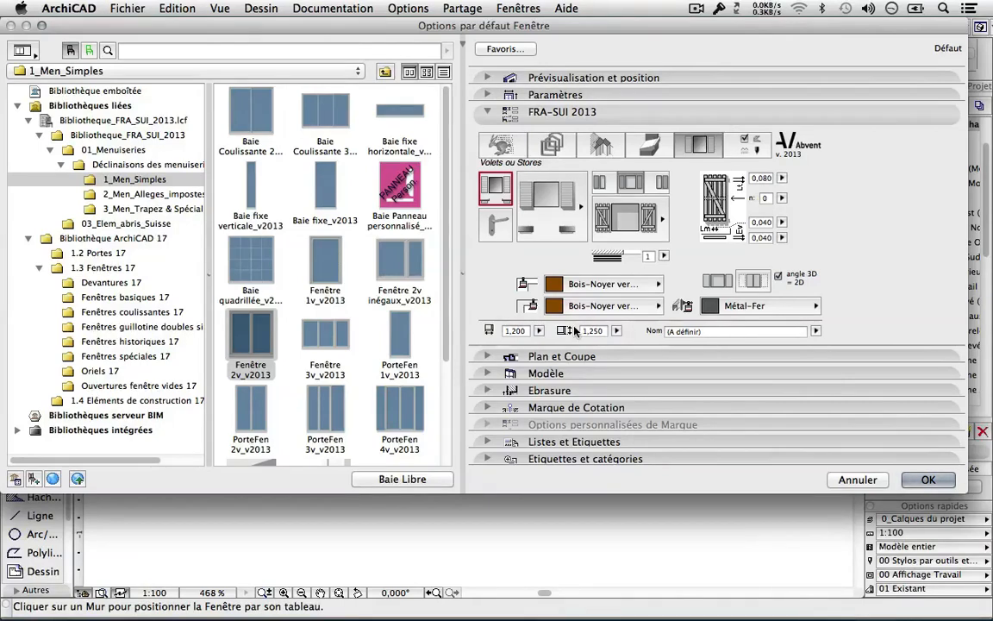
{"action": "left_click", "coordinate": [935, 478]}
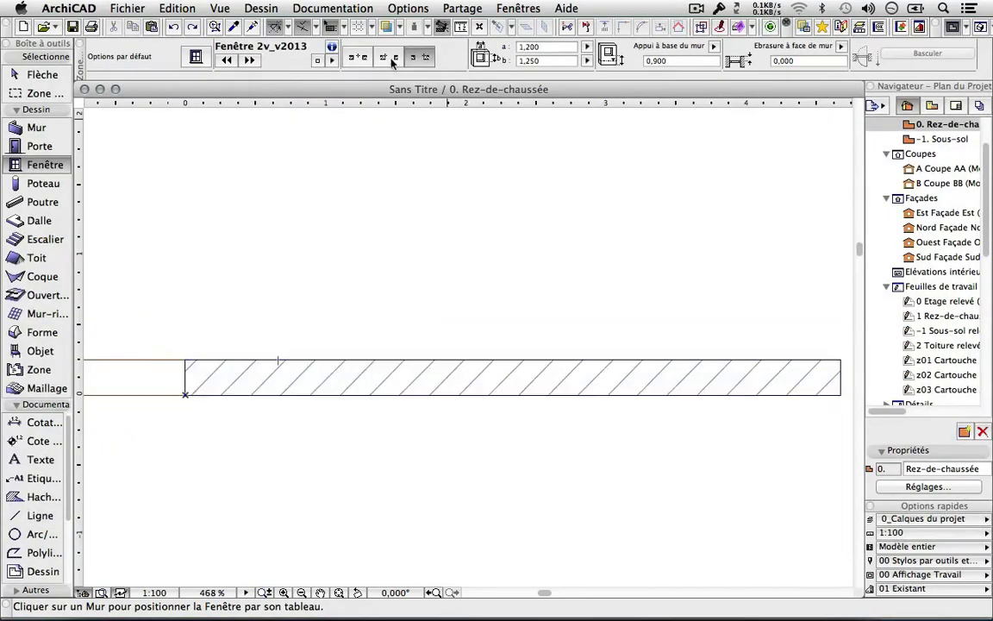
Place Fenêtre 2v_v2013 centre-anchored mid-wall opening downward, then open the Porte 17 door defaults.
{"action": "left_click", "coordinate": [358, 57]}
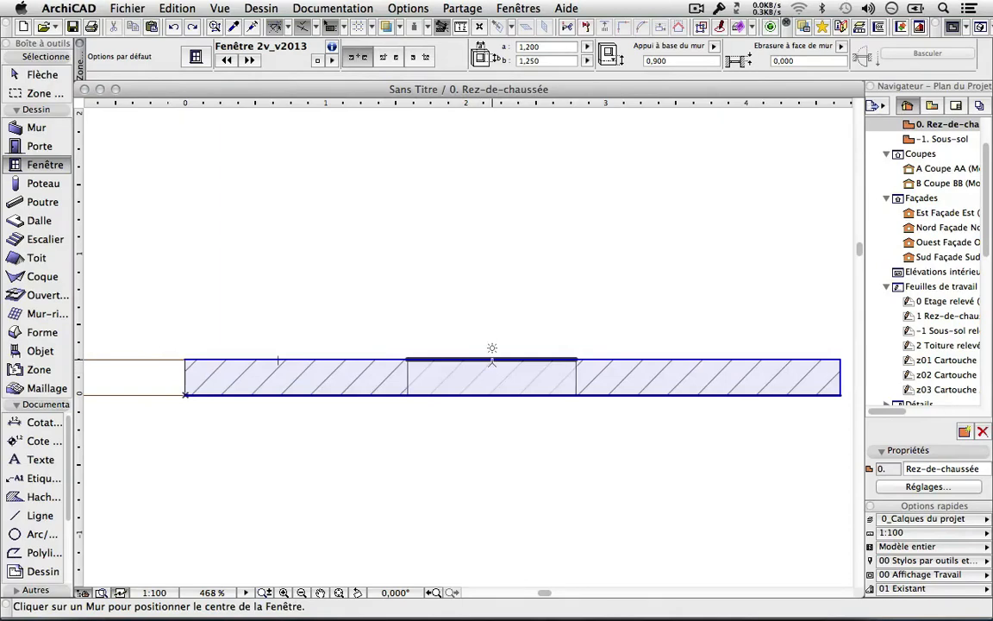
{"action": "left_click", "coordinate": [490, 371]}
{"action": "left_click", "coordinate": [568, 259]}
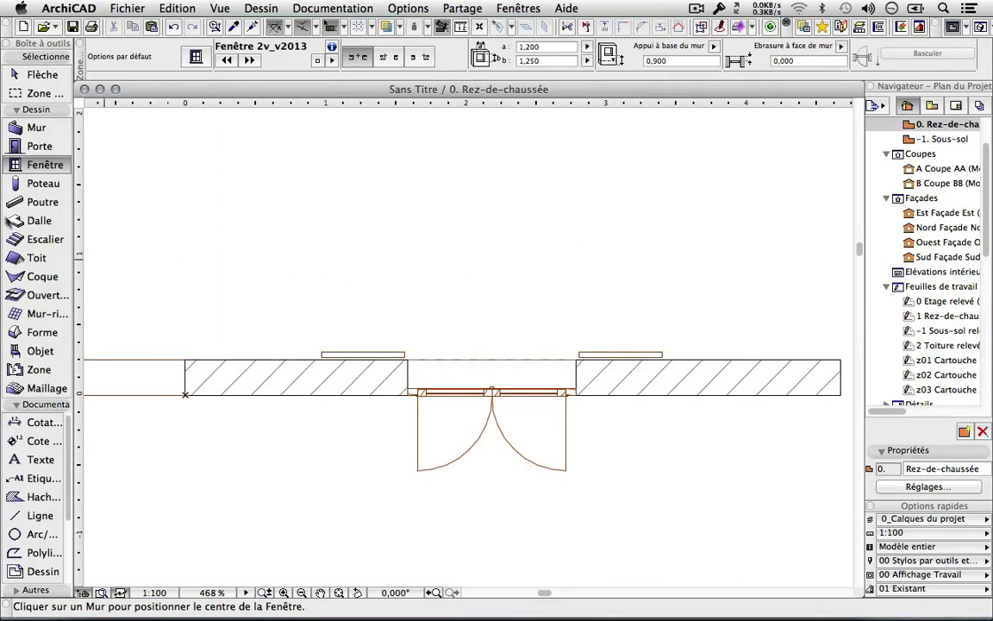
{"action": "double_click", "coordinate": [35, 150]}
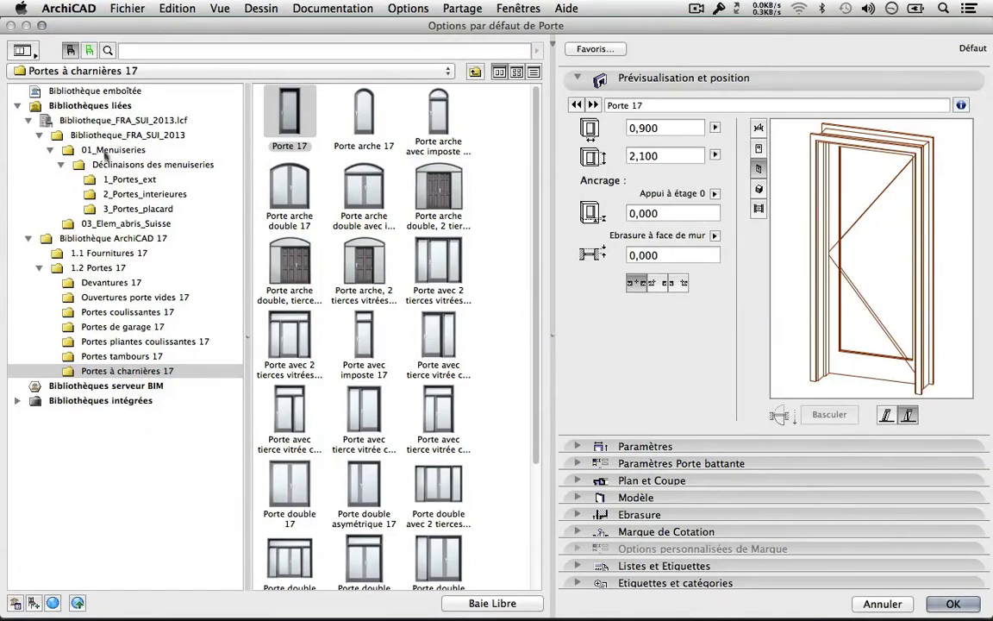
Browse the door categories and choose Porte int 1v_v2013 from 2_Portes_interieures as the default door.
{"action": "left_click", "coordinate": [115, 297]}
{"action": "left_click", "coordinate": [119, 312]}
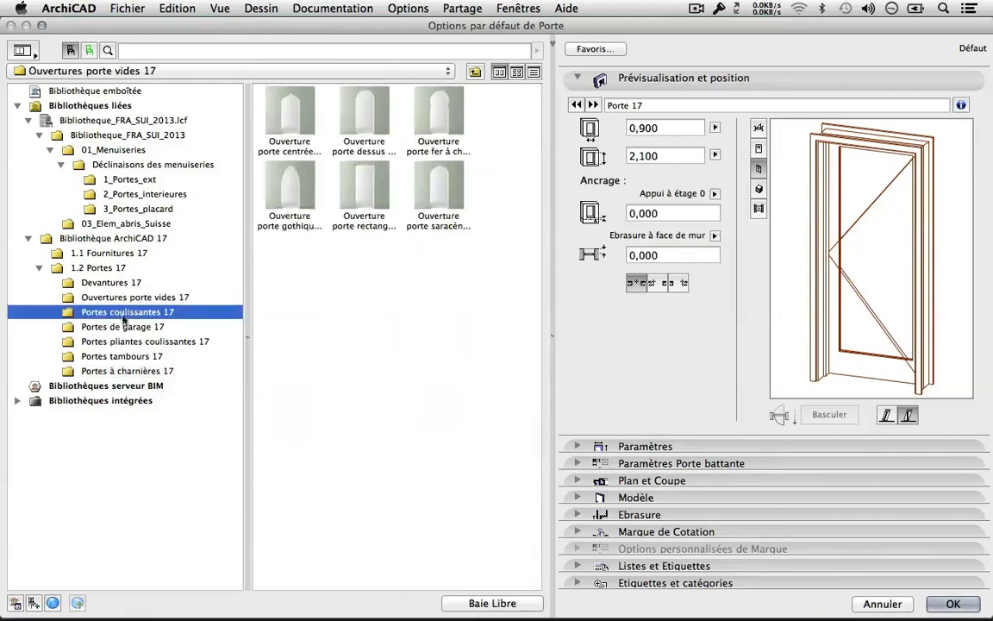
{"action": "left_click", "coordinate": [124, 328]}
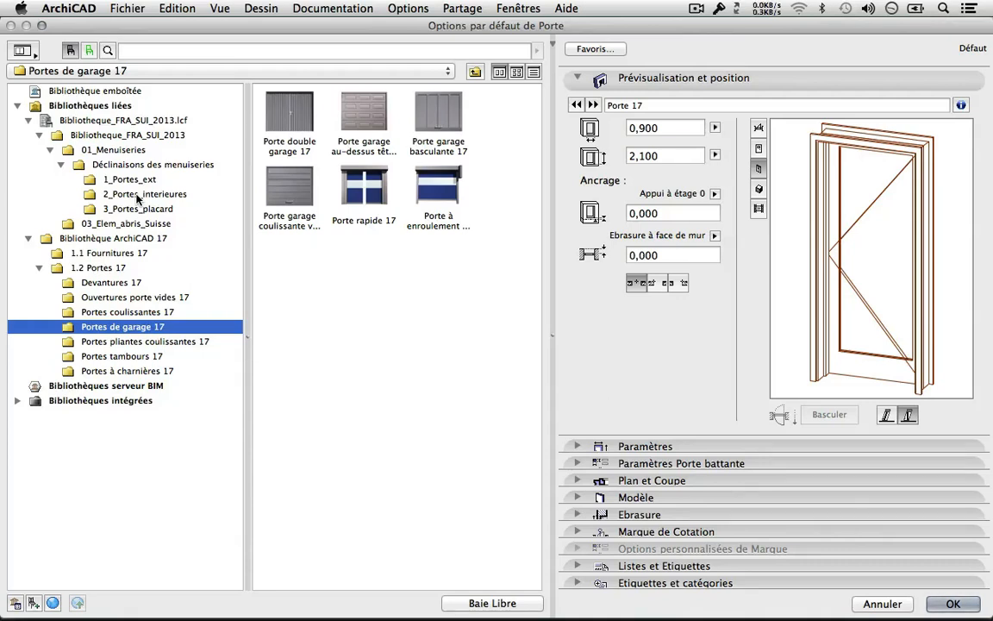
{"action": "left_click", "coordinate": [142, 342]}
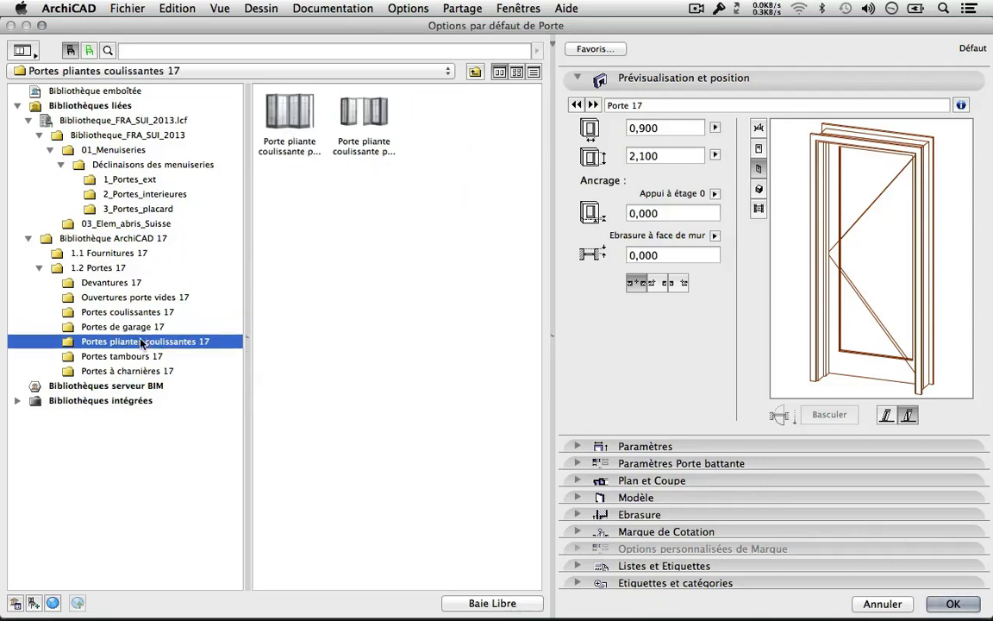
{"action": "left_click", "coordinate": [141, 358]}
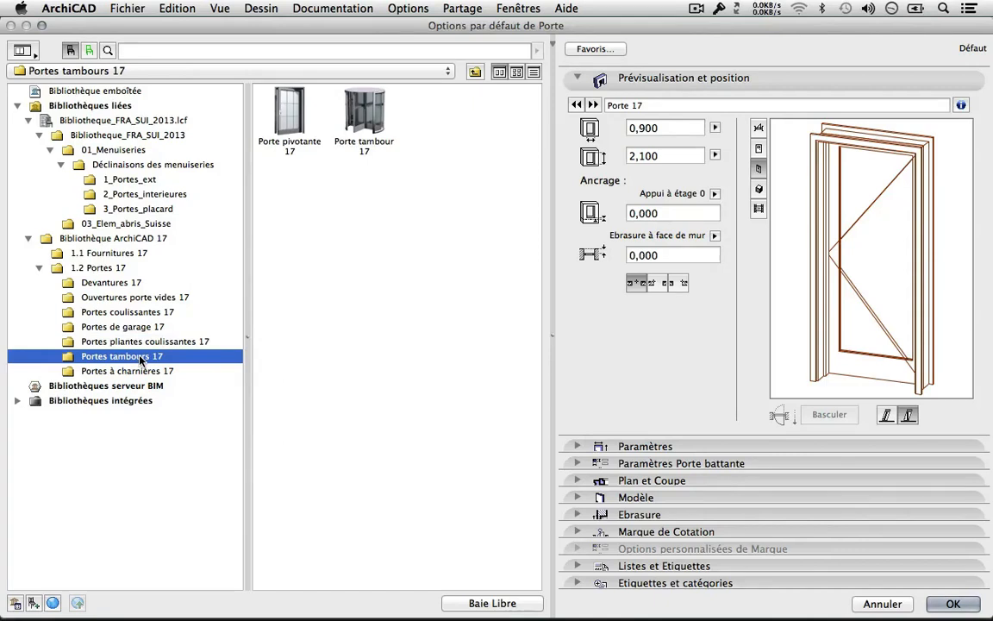
{"action": "left_click", "coordinate": [125, 195]}
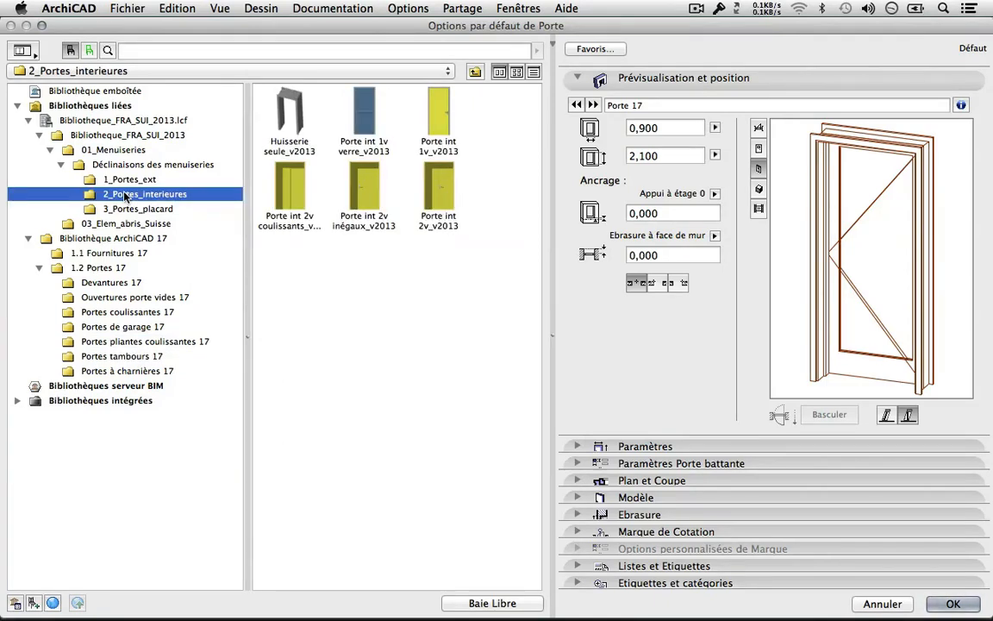
{"action": "left_click", "coordinate": [440, 129]}
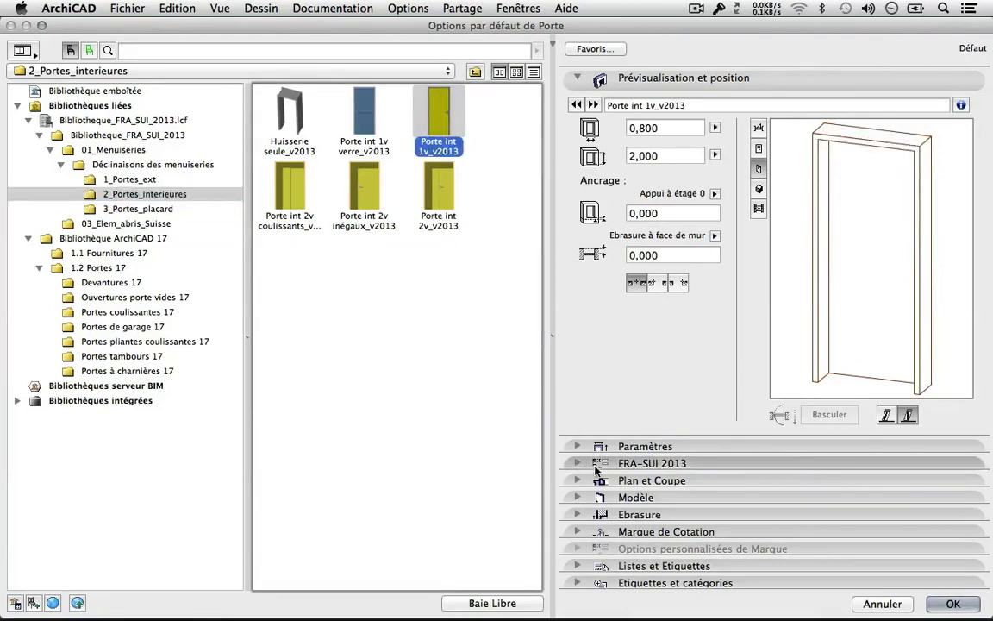
Review the door's seal, glazing, 2D dimension, handle and global 2D settings, returning to quick settings.
{"action": "key", "text": "Return"}
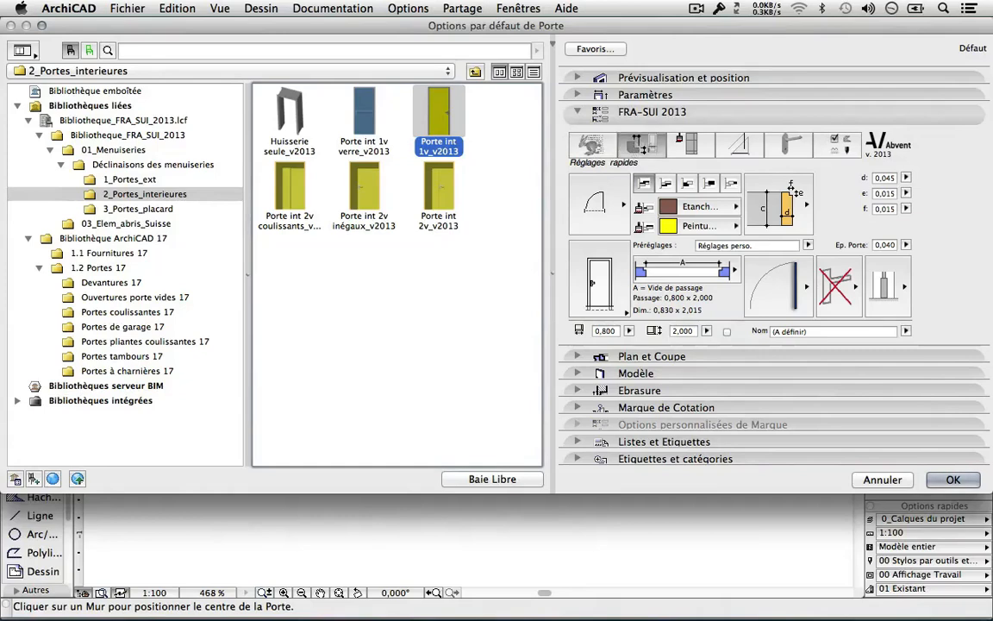
{"action": "left_click", "coordinate": [639, 144]}
{"action": "left_click", "coordinate": [689, 144]}
{"action": "left_click", "coordinate": [739, 144]}
{"action": "left_click", "coordinate": [829, 143]}
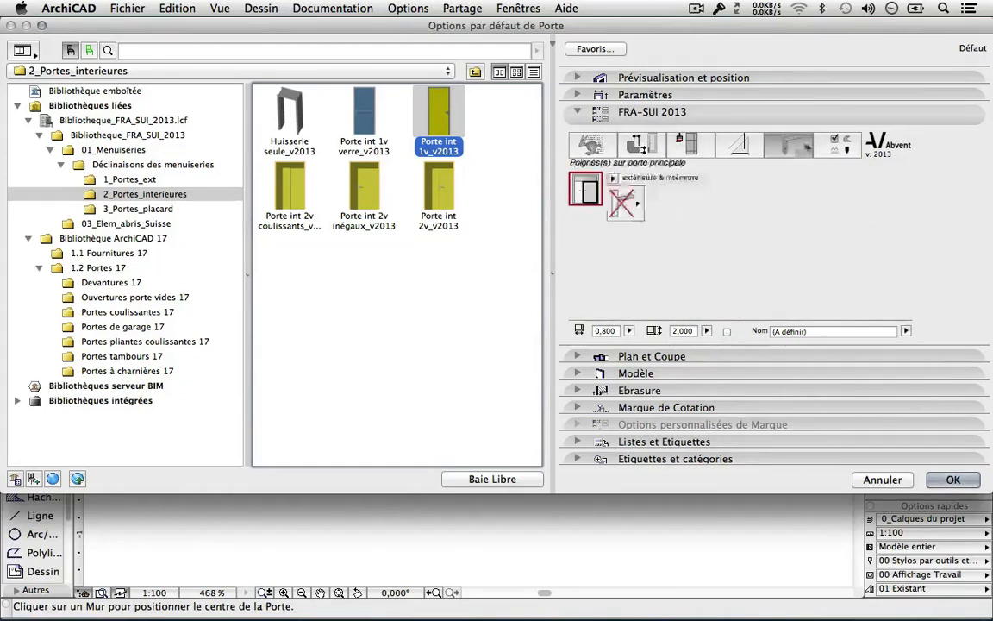
{"action": "left_click", "coordinate": [599, 143]}
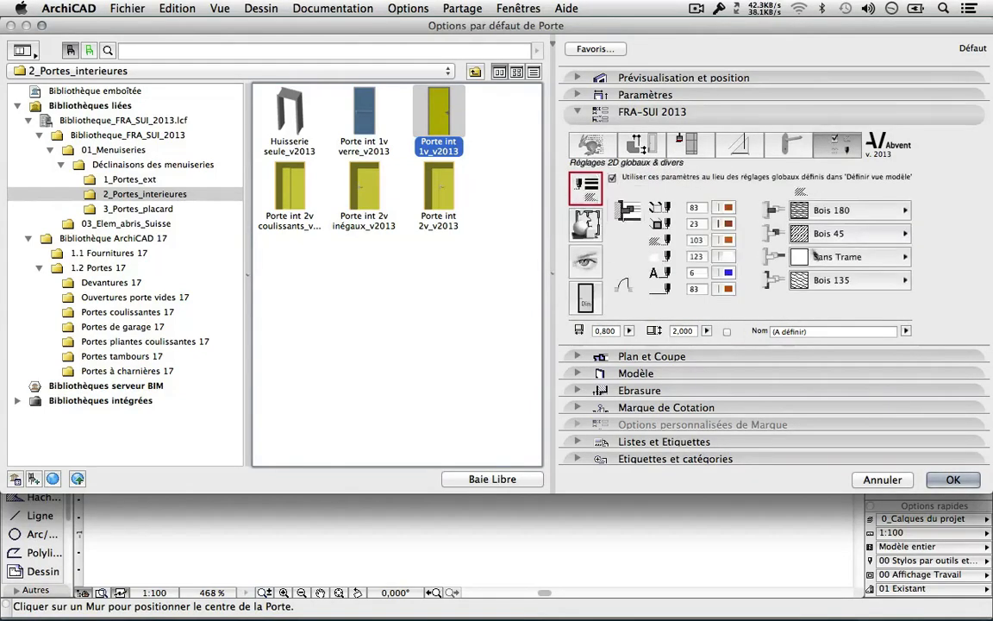
{"action": "left_click", "coordinate": [593, 144]}
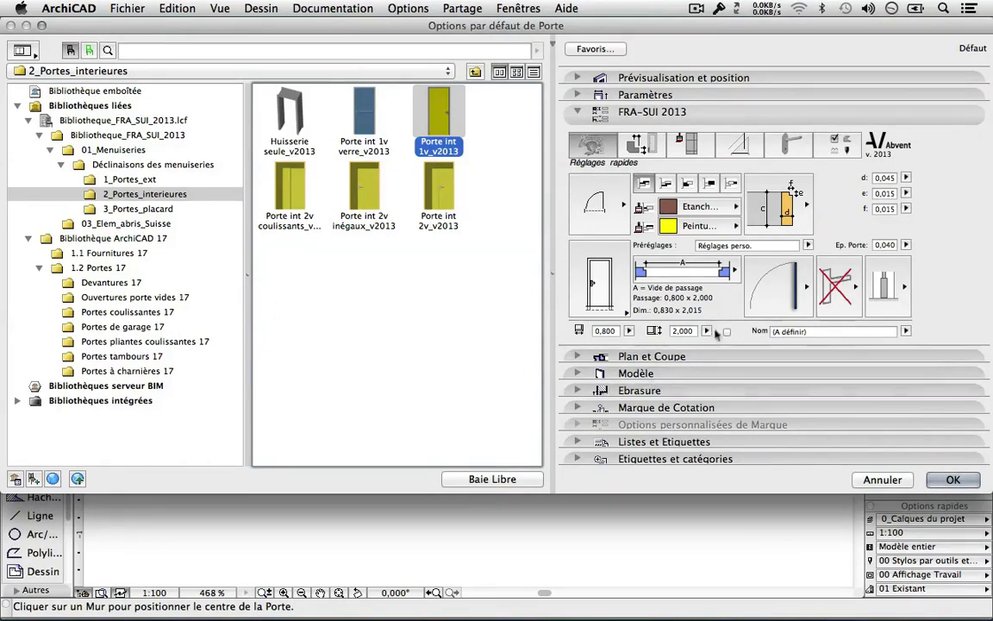
Check the passage-size presets and the 0,800 by 2,000 size, then expand the FRA-SUI 2013 panel.
{"action": "left_click", "coordinate": [732, 271]}
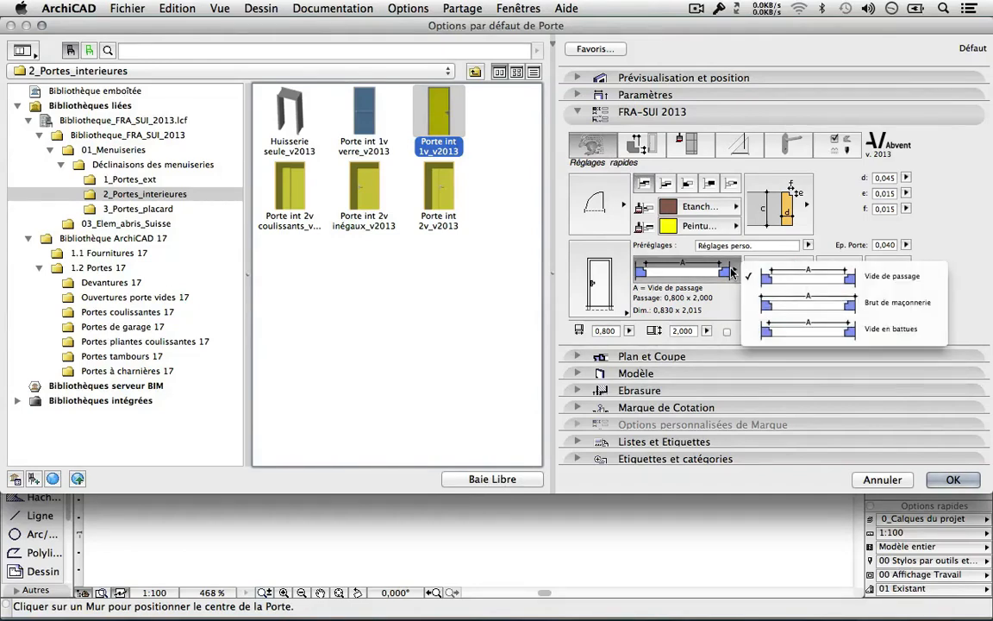
{"action": "left_click", "coordinate": [732, 271]}
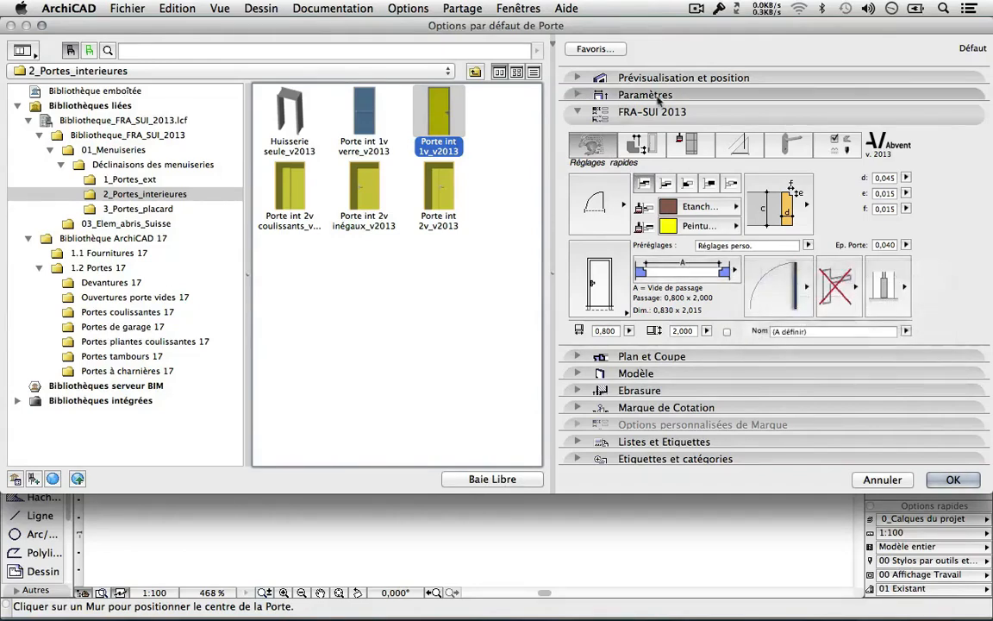
{"action": "left_click", "coordinate": [578, 77]}
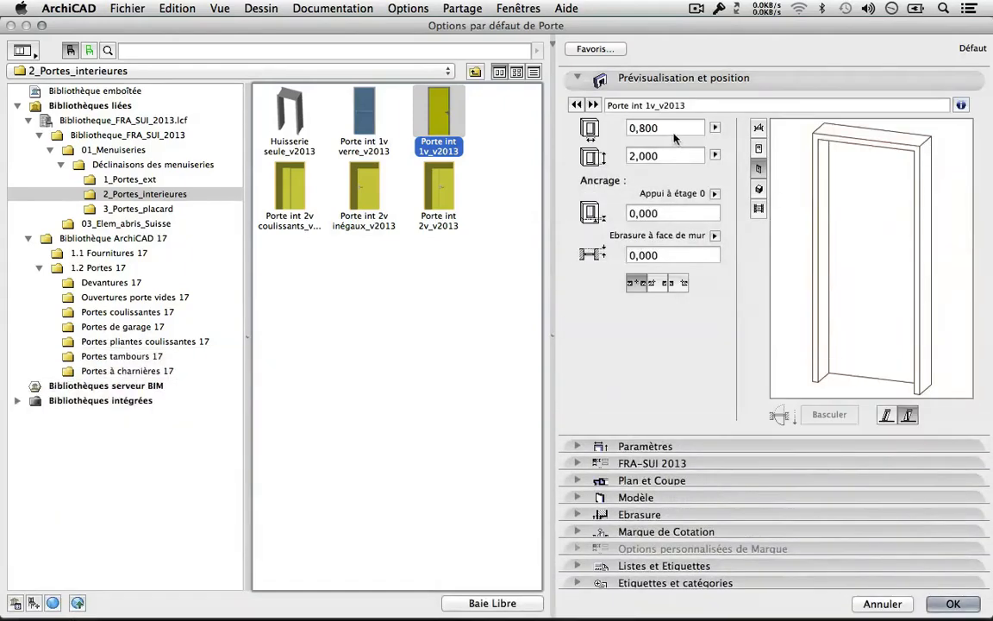
{"action": "left_click_drag", "start_coordinate": [675, 132], "coordinate": [595, 137]}
{"action": "key", "text": "Tab"}
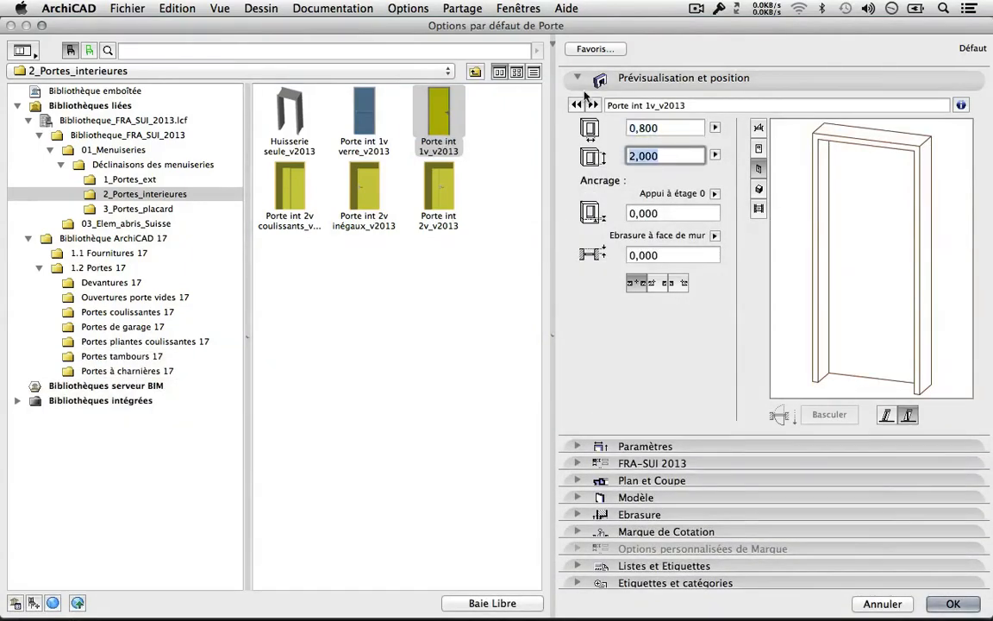
{"action": "left_click", "coordinate": [662, 463]}
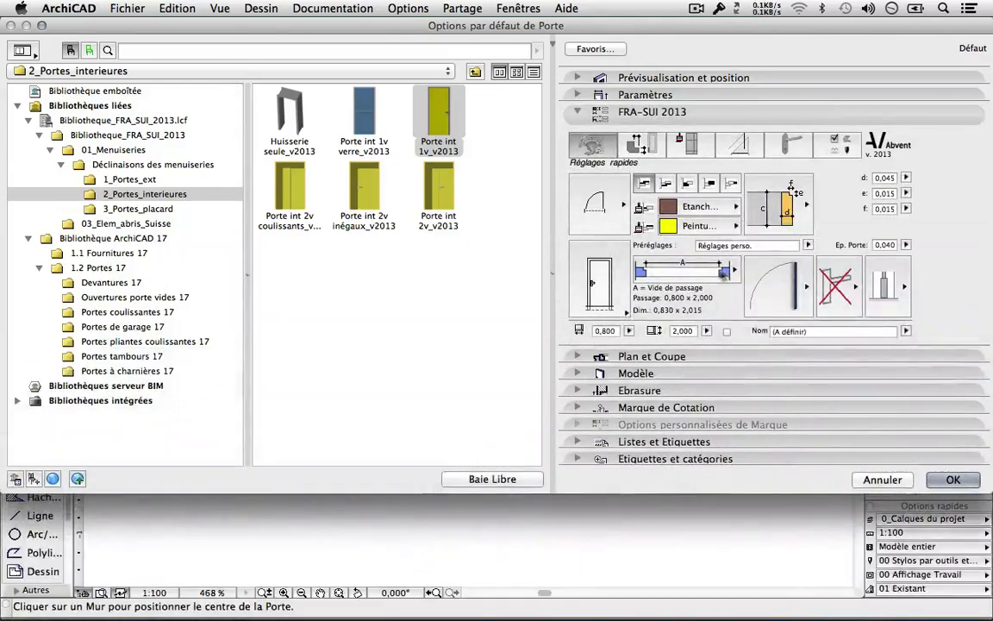
Review the Vide de passage presets and frame types, keeping 0,800 × 2,000 and Huisserie bois auto.
{"action": "left_click", "coordinate": [681, 270]}
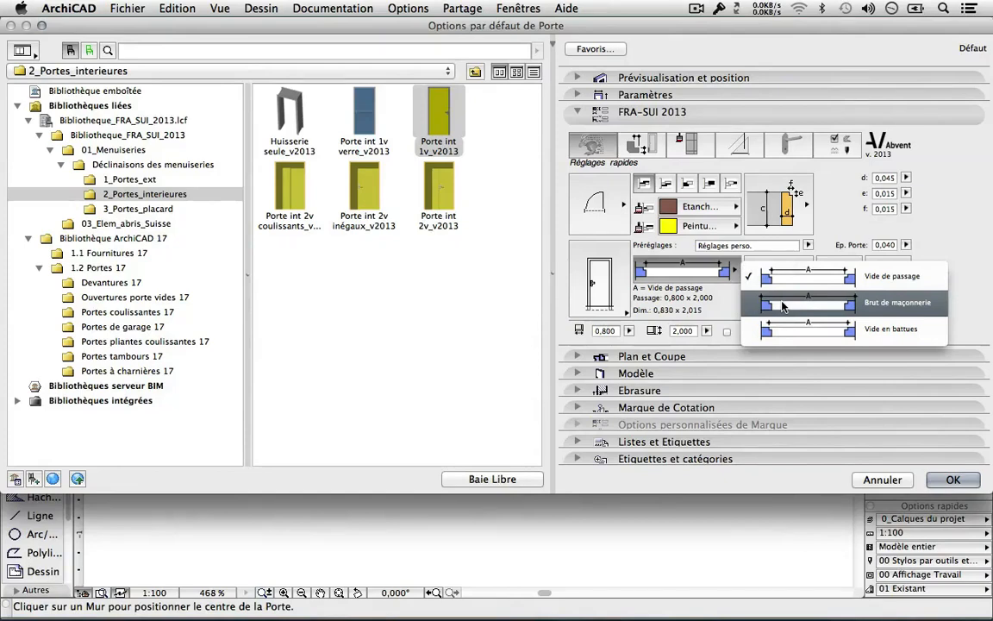
{"action": "left_click", "coordinate": [717, 311]}
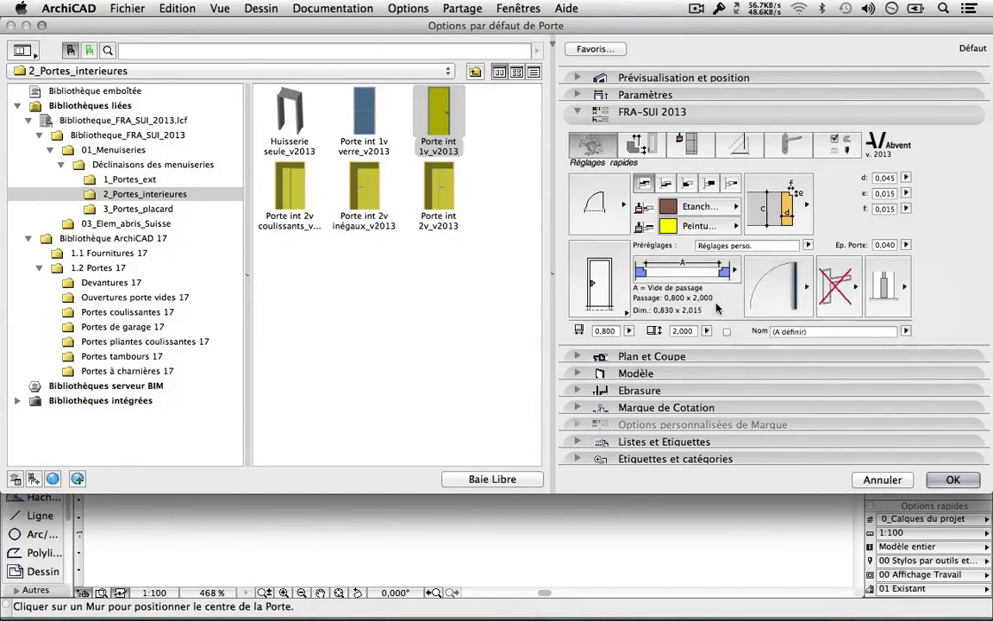
{"action": "left_click", "coordinate": [791, 203]}
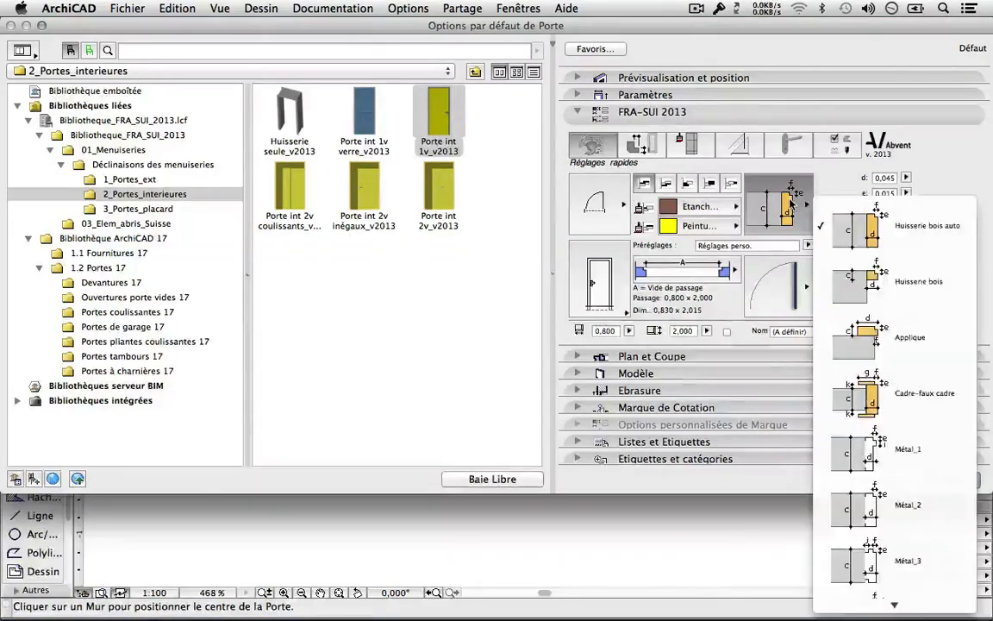
{"action": "scroll", "coordinate": [849, 250], "scroll_direction": "down", "scroll_amount": 1}
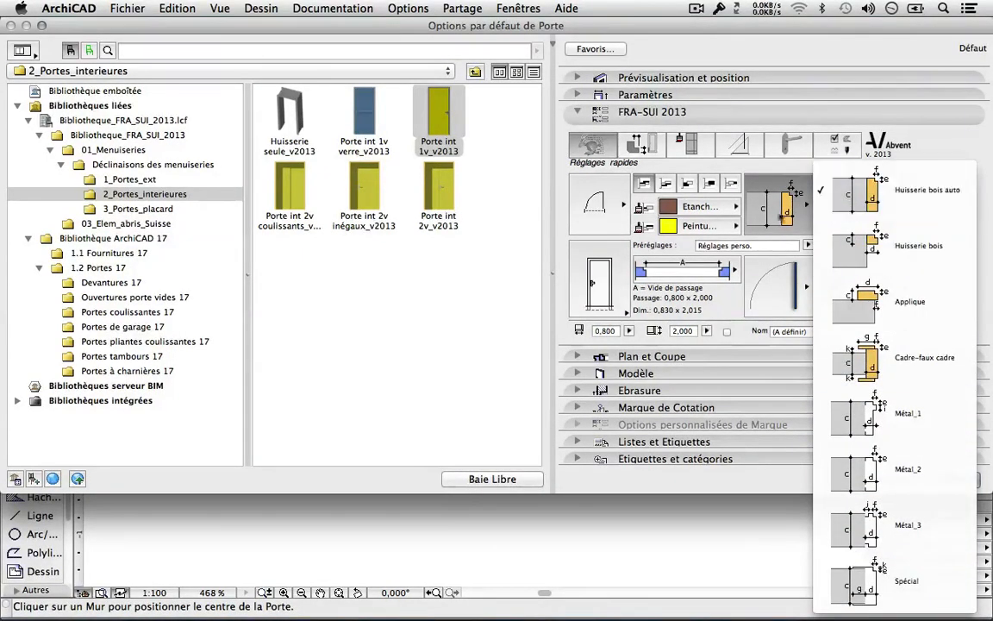
{"action": "left_click", "coordinate": [775, 216]}
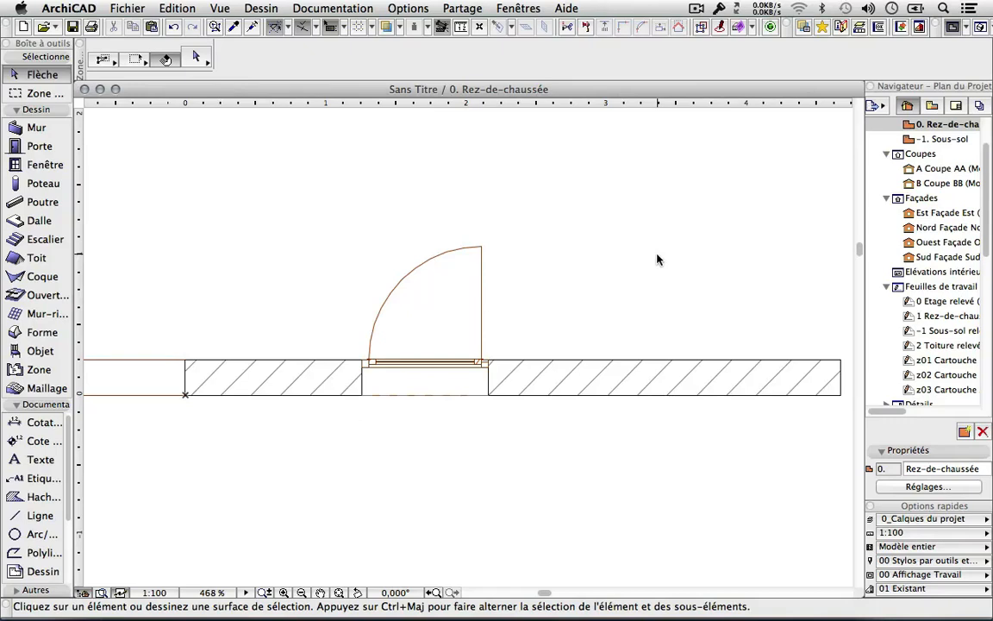
Make Porte ext verre_v2013 from 1_Portes_ext, 0,900 × 2,100, the default door.
{"action": "middle_click", "coordinate": [632, 306]}
{"action": "scroll", "coordinate": [610, 314], "scroll_direction": "down", "scroll_amount": 2}
{"action": "middle_click_drag", "start_coordinate": [602, 310], "coordinate": [499, 296]}
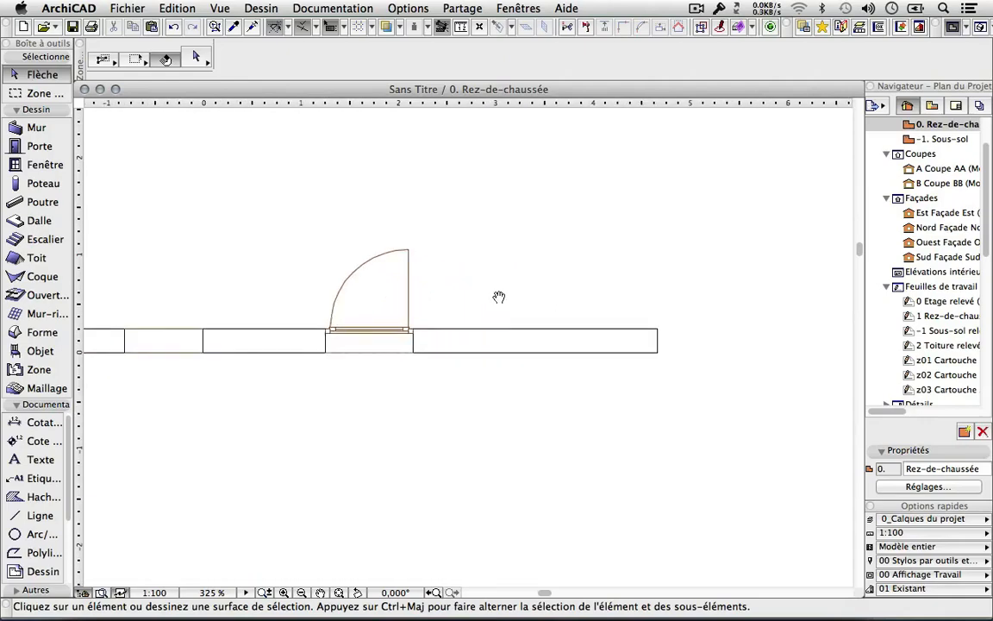
{"action": "scroll", "coordinate": [437, 303], "scroll_direction": "up", "scroll_amount": 2}
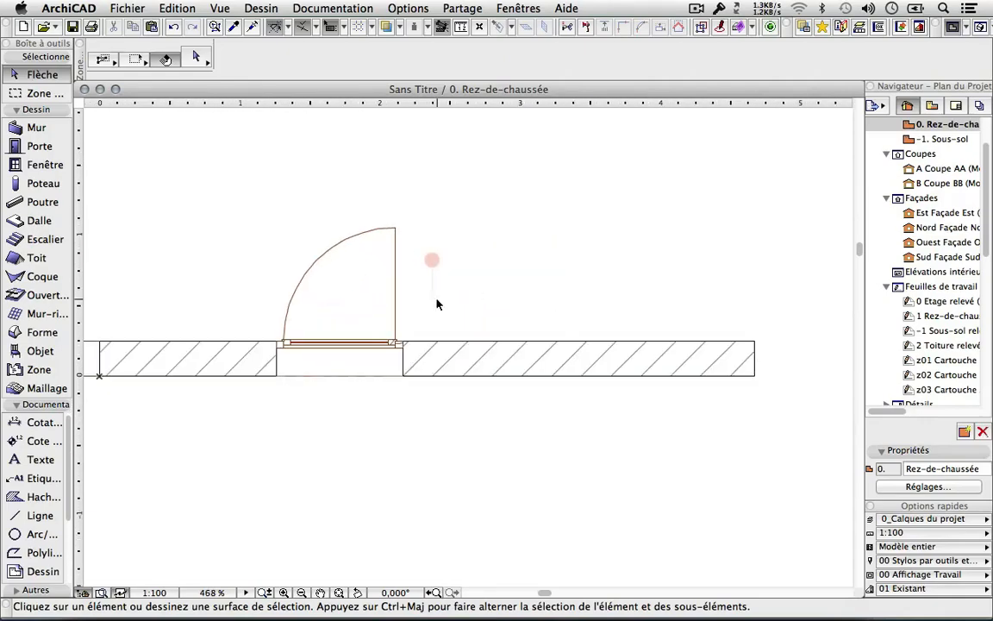
{"action": "left_click", "coordinate": [35, 144]}
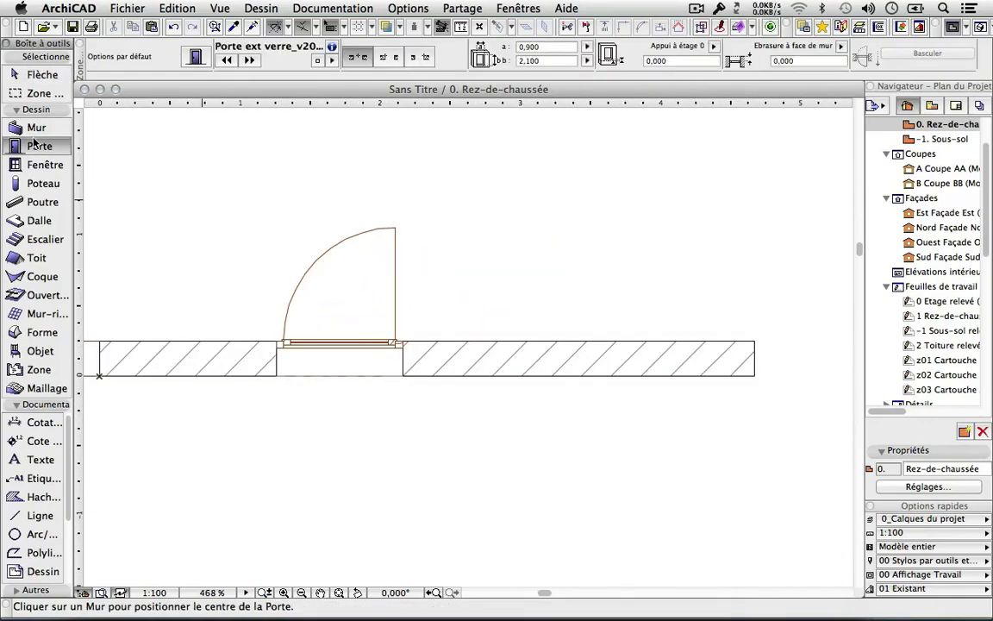
{"action": "double_click", "coordinate": [35, 143]}
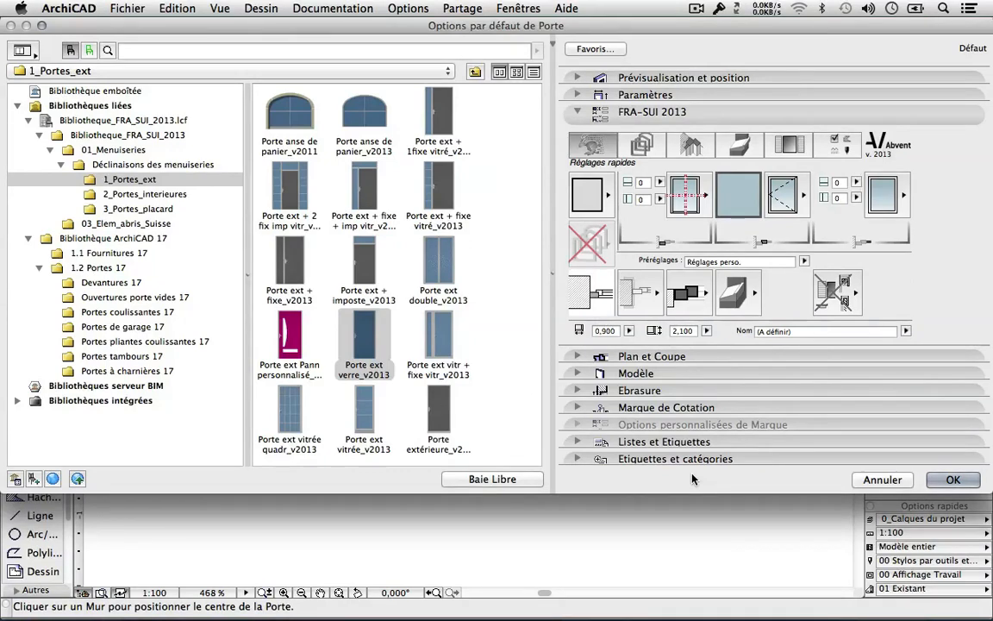
{"action": "left_click", "coordinate": [933, 488]}
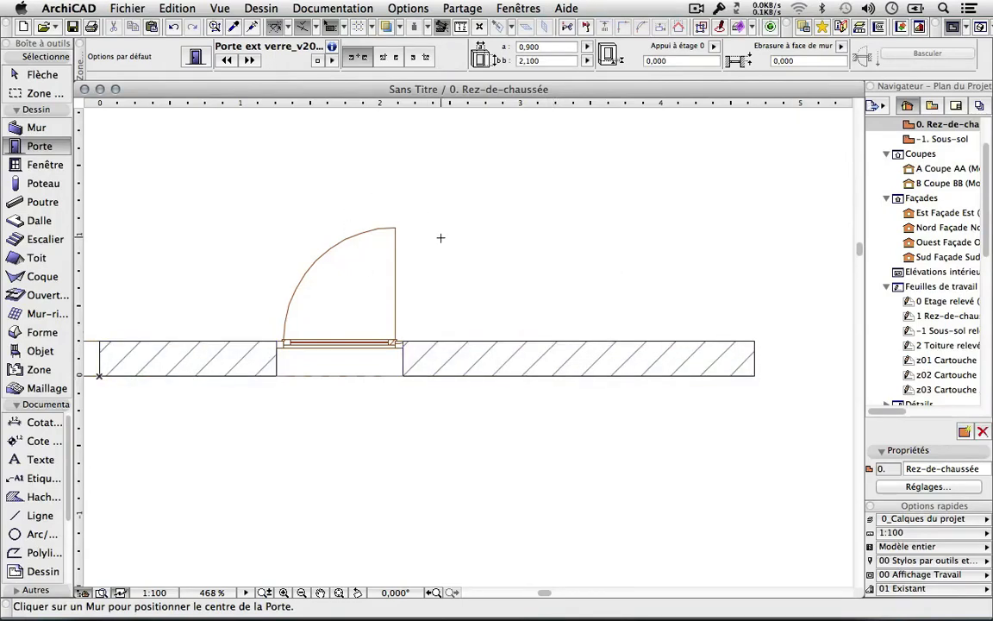
Select the glass door in the wall and begin dragging it from its corner node.
{"action": "left_click", "coordinate": [41, 75]}
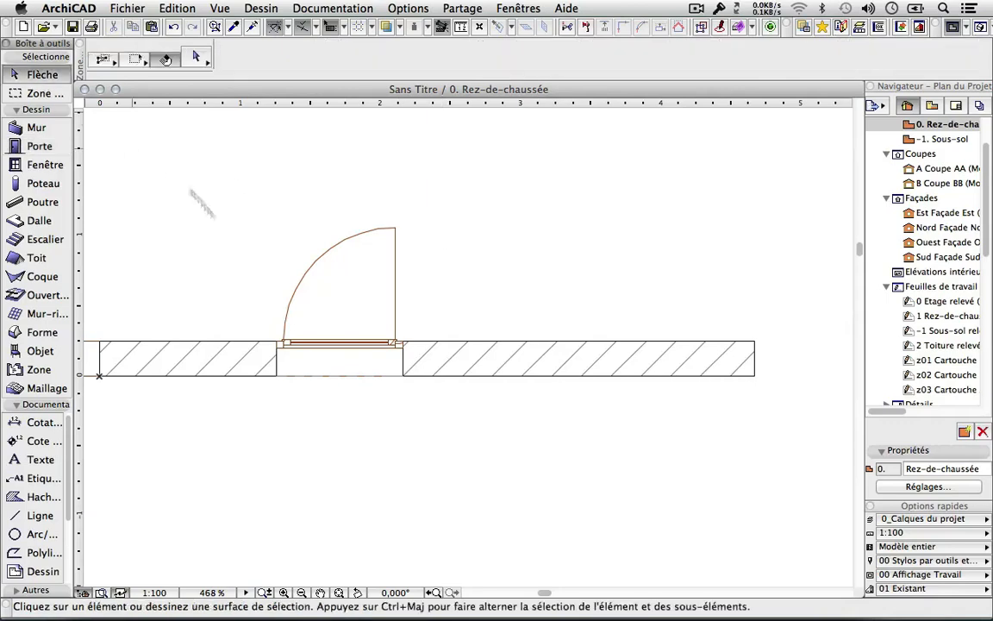
{"action": "left_click", "coordinate": [410, 358]}
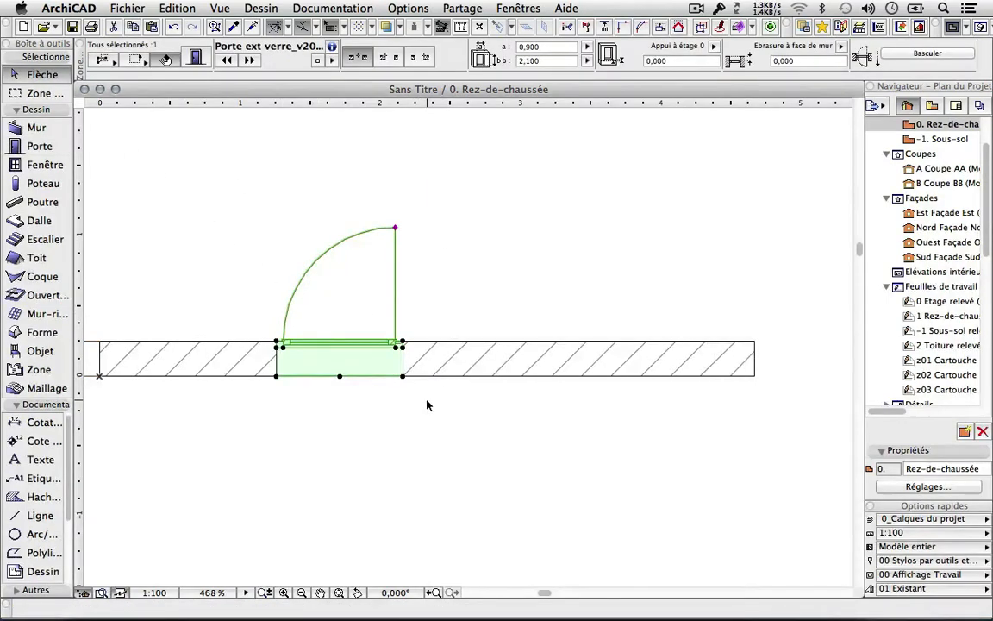
{"action": "key", "text": "Escape"}
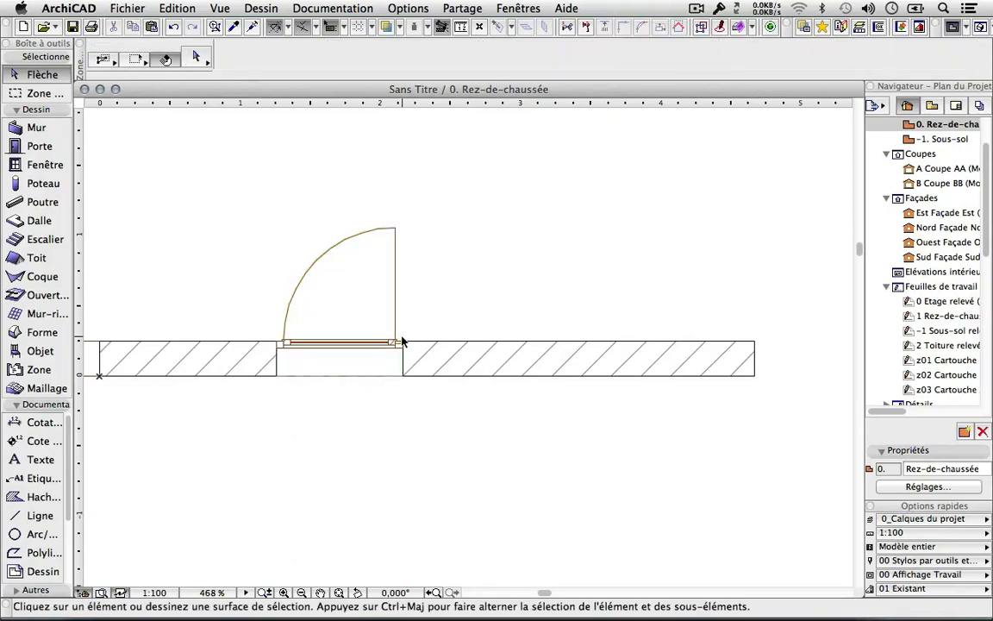
{"action": "left_click", "coordinate": [405, 344]}
{"action": "left_click", "coordinate": [403, 344]}
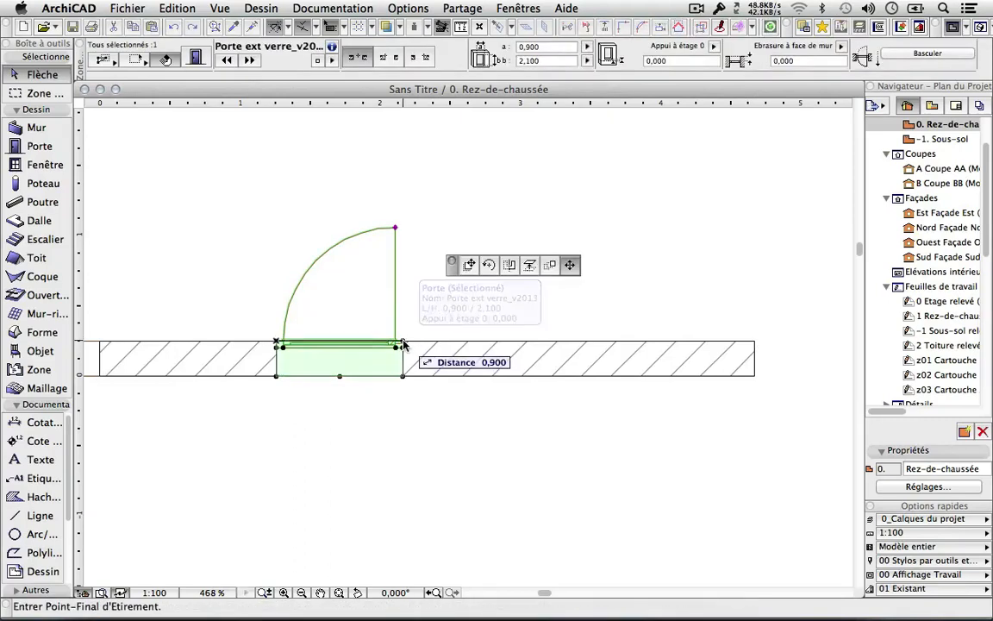
{"action": "left_click", "coordinate": [462, 266]}
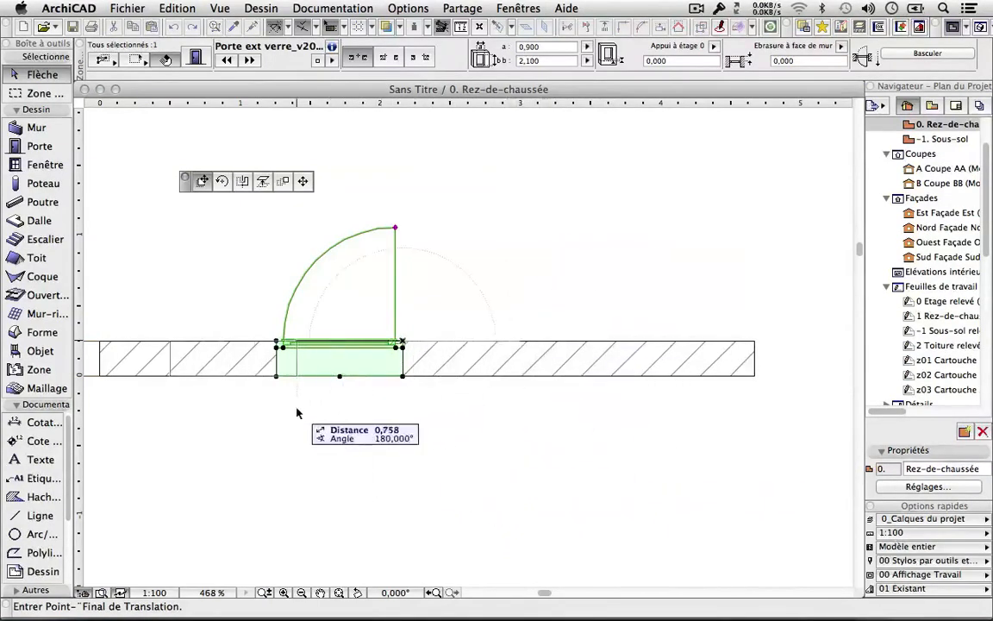
{"action": "scroll", "coordinate": [550, 415], "scroll_direction": "down", "scroll_amount": 2}
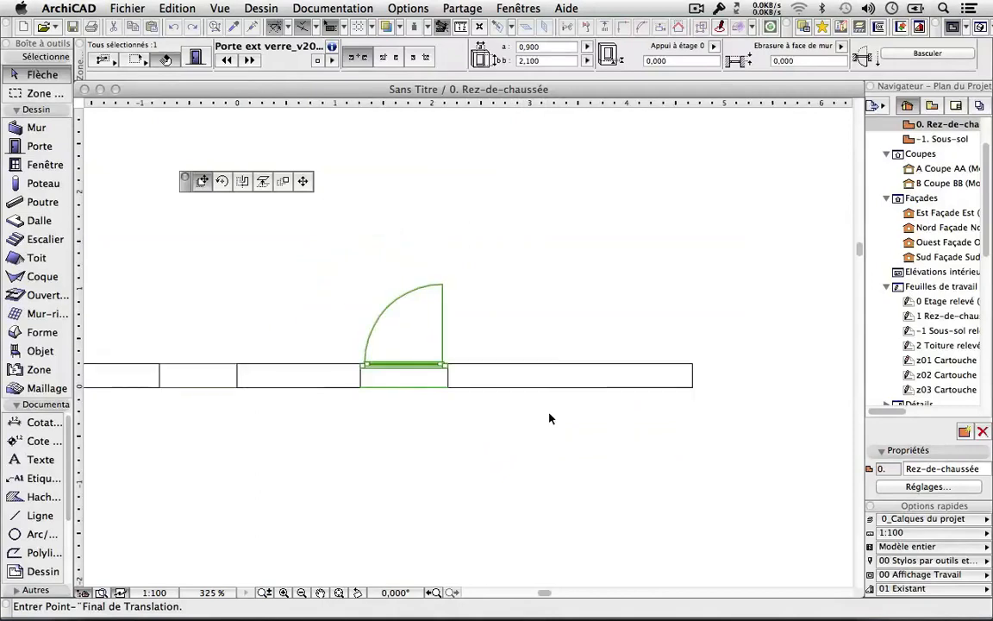
{"action": "middle_click_drag", "start_coordinate": [550, 418], "coordinate": [462, 319]}
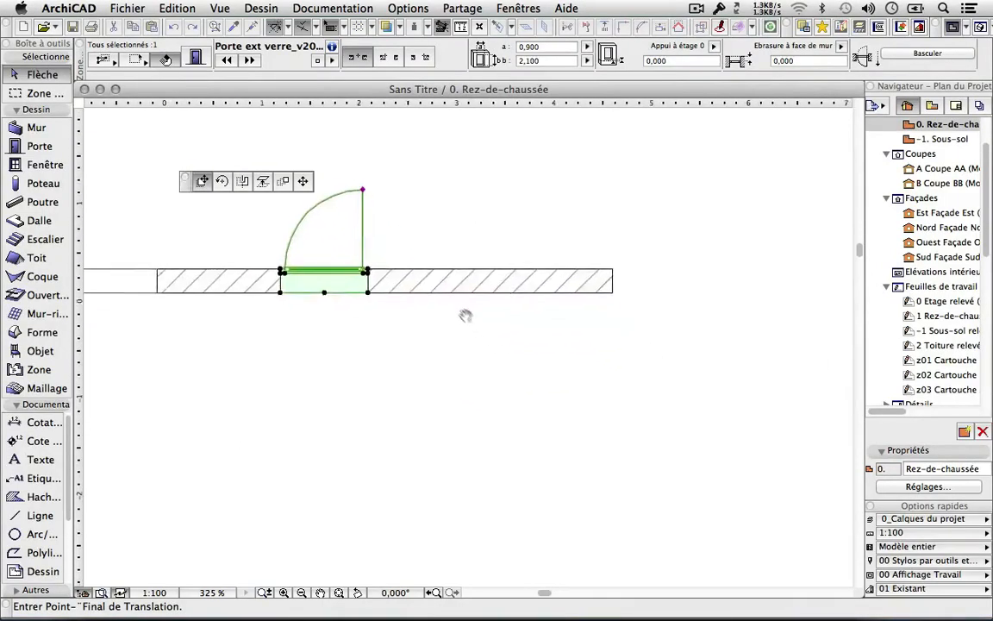
Drop the glass door at its new position along the wall and check the wall.
{"action": "left_click", "coordinate": [459, 321]}
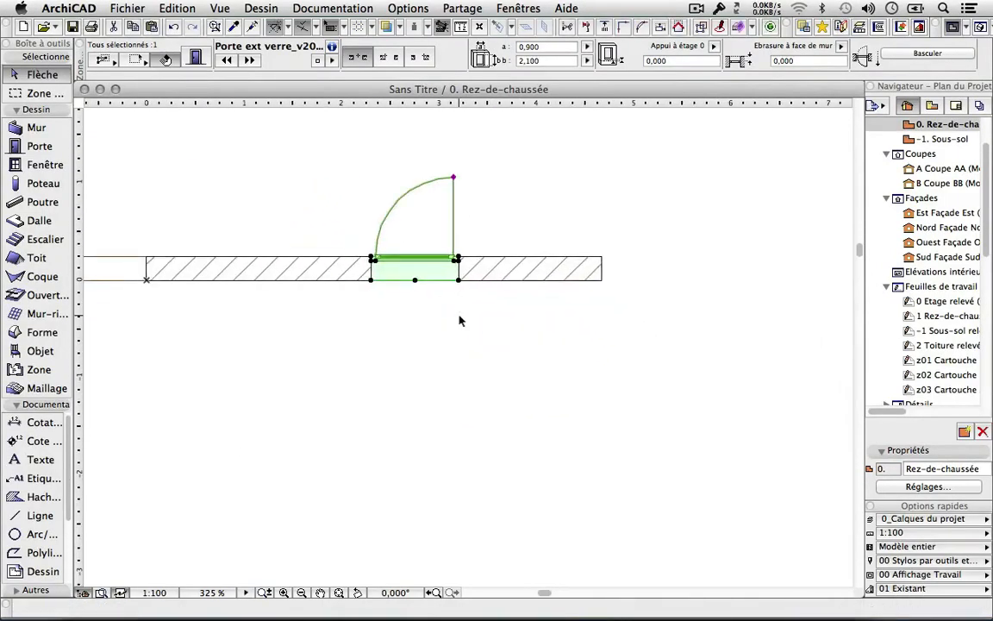
{"action": "key", "text": "Escape"}
{"action": "left_click", "coordinate": [602, 258]}
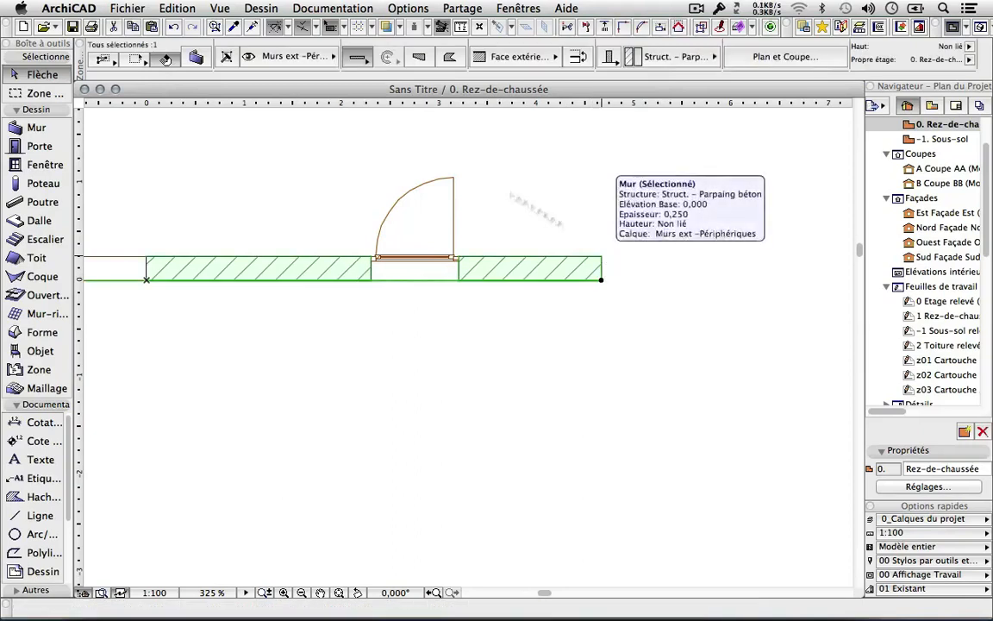
{"action": "key", "text": "Escape"}
Draw a new wall from the existing wall's right end angling down-right.
{"action": "left_click", "coordinate": [34, 127]}
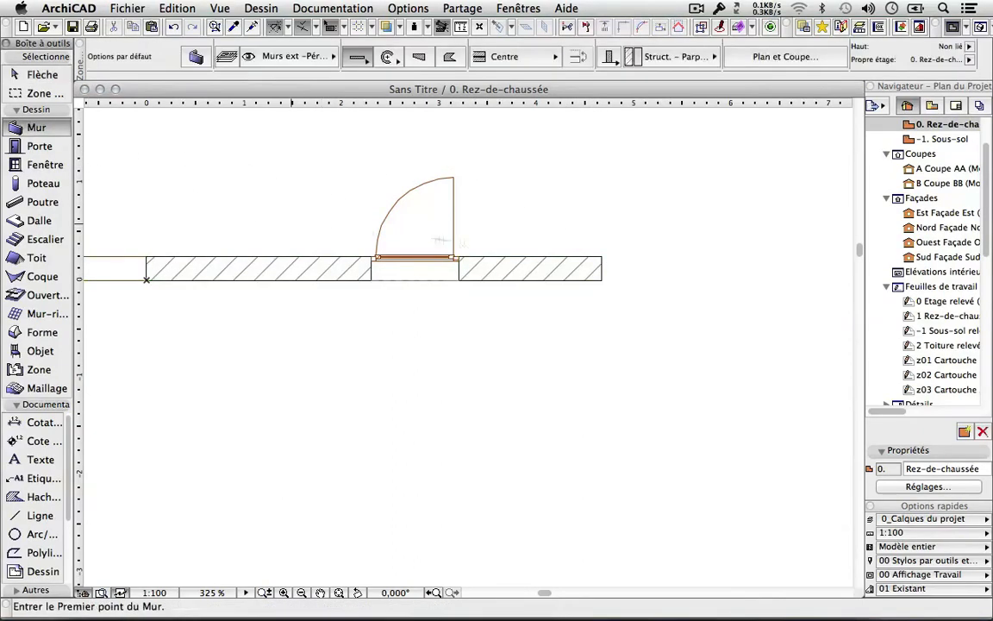
{"action": "left_click", "coordinate": [604, 278]}
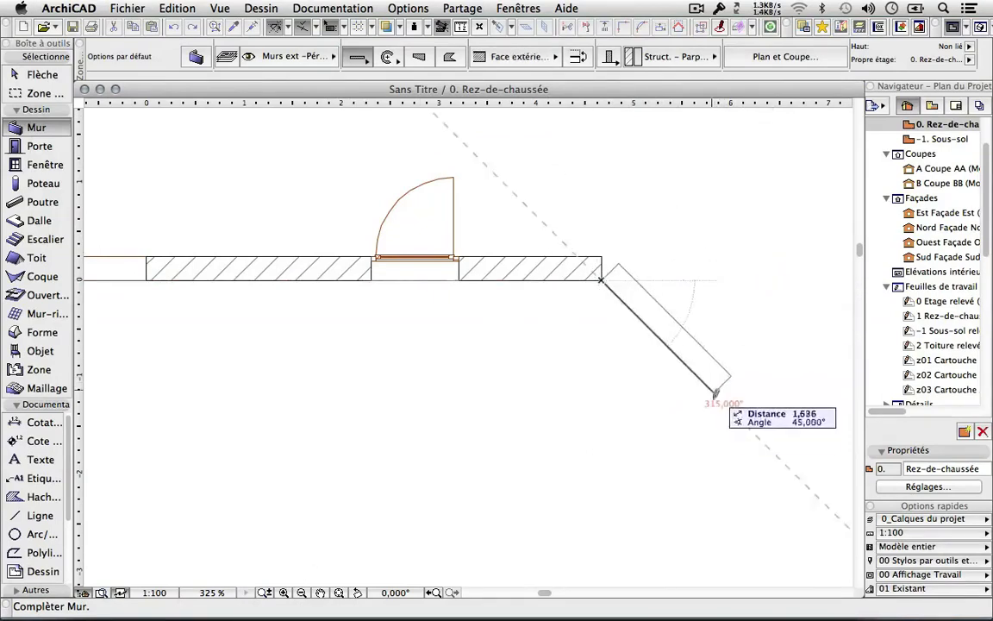
{"action": "left_click", "coordinate": [675, 494]}
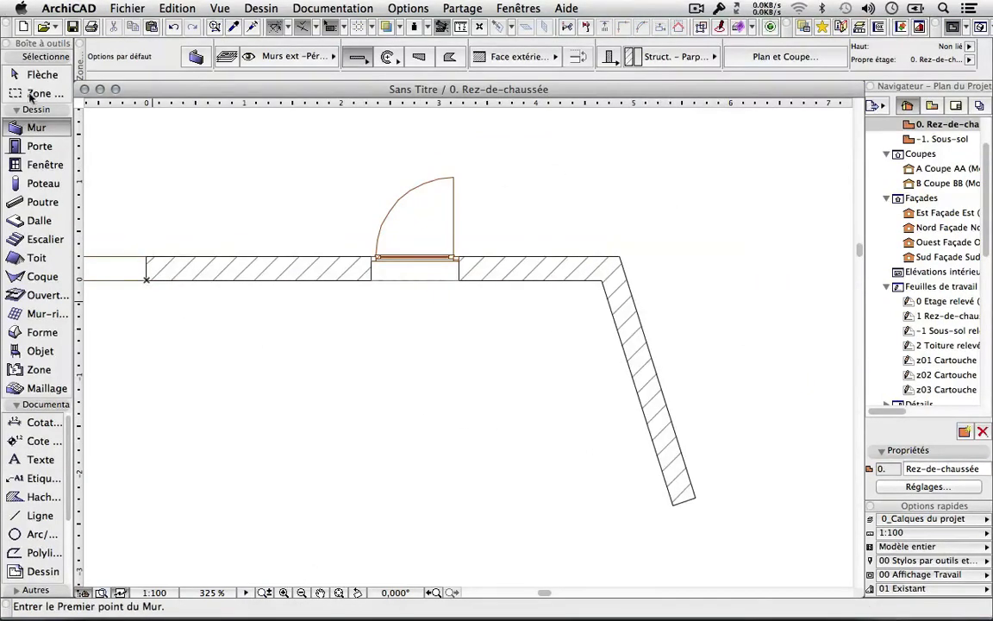
{"action": "left_click", "coordinate": [29, 75]}
{"action": "left_click", "coordinate": [459, 280]}
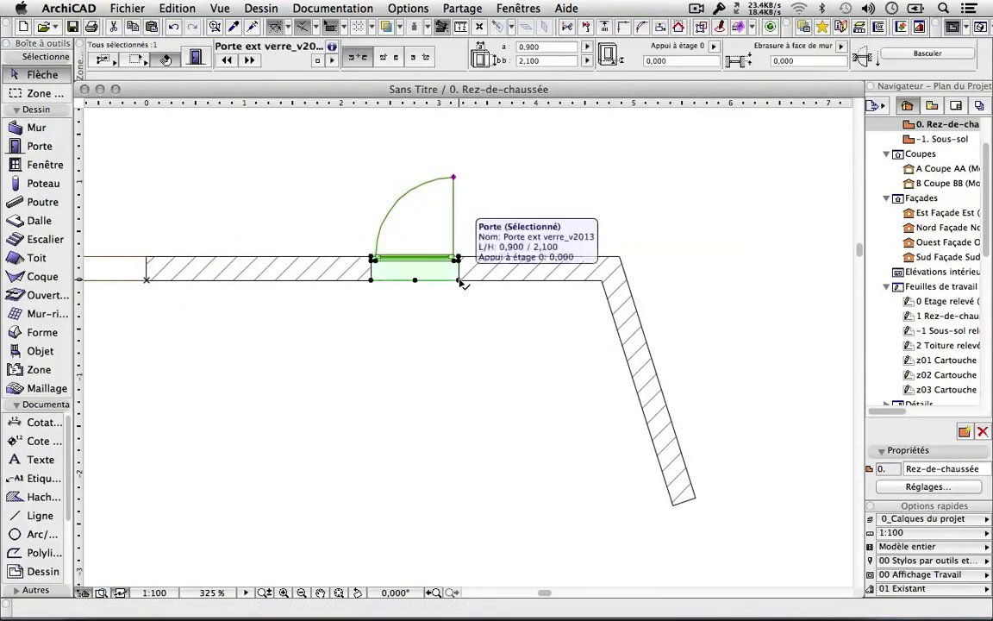
Shift the glass door slightly left along the wall and flip its opening to the other side.
{"action": "left_click", "coordinate": [459, 280]}
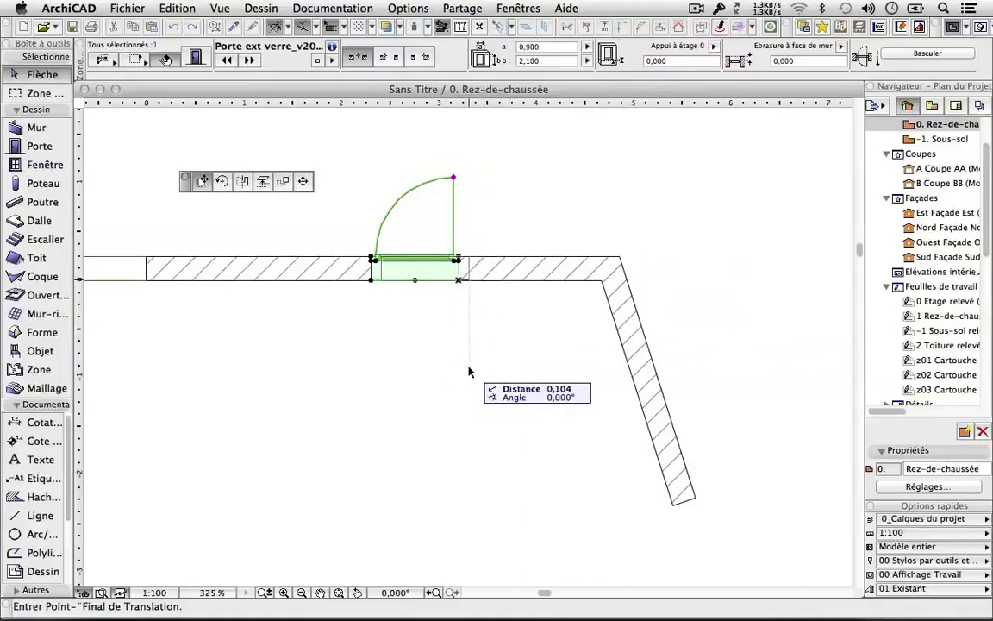
{"action": "left_click", "coordinate": [389, 281]}
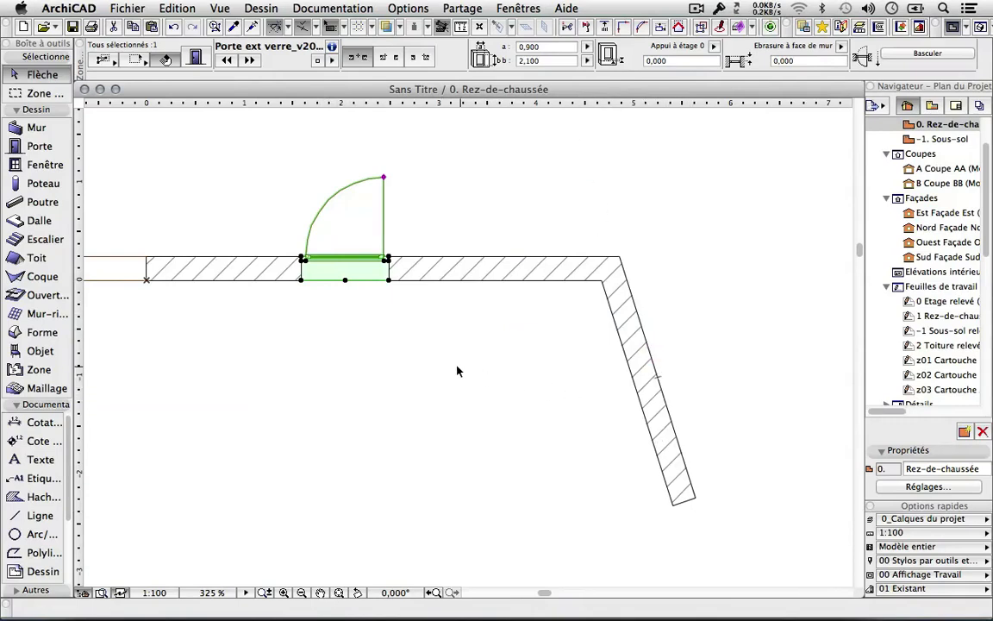
{"action": "left_click", "coordinate": [388, 280]}
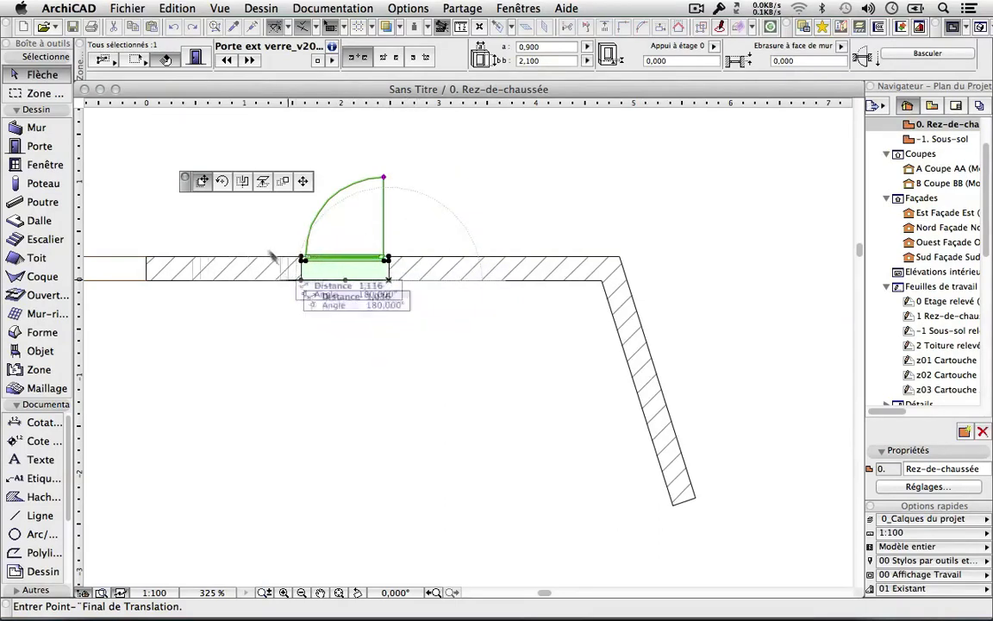
{"action": "left_click", "coordinate": [221, 182]}
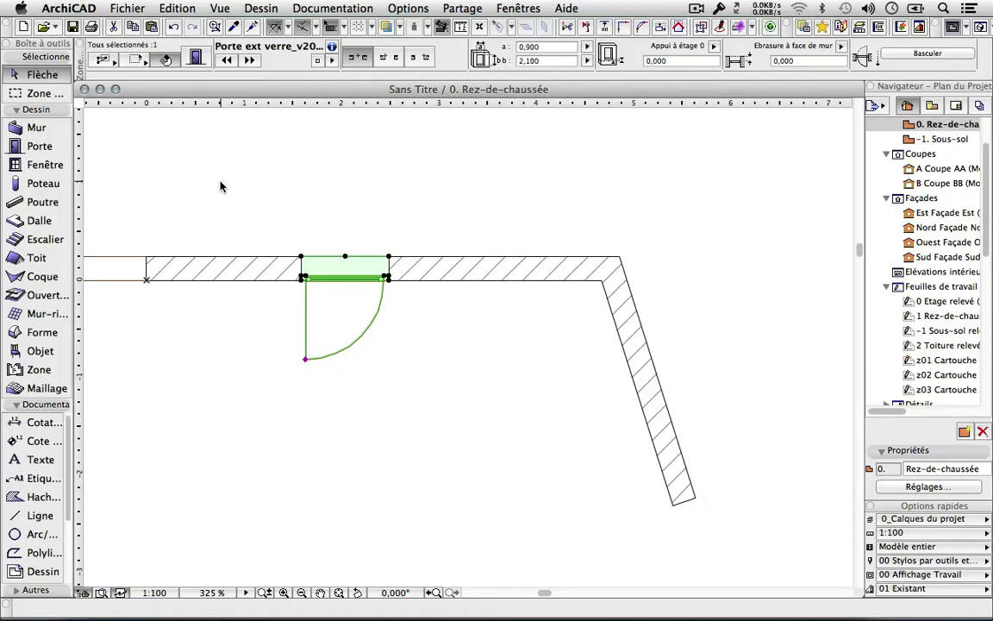
Mirror the glass door with Symétrie about an axis at its midpoint.
{"action": "right_click", "coordinate": [262, 158]}
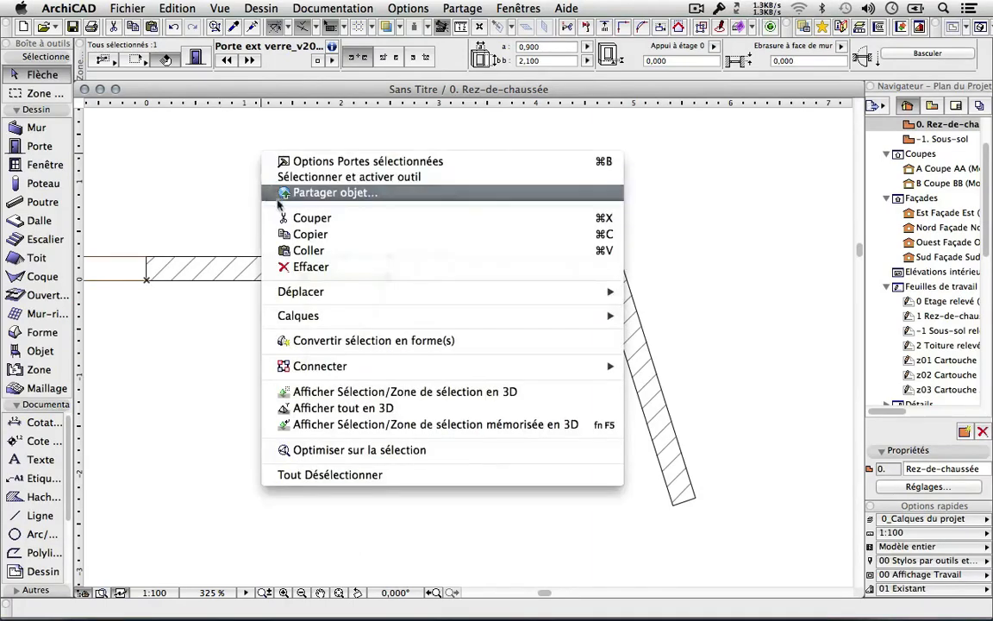
{"action": "mouse_move", "coordinate": [315, 319]}
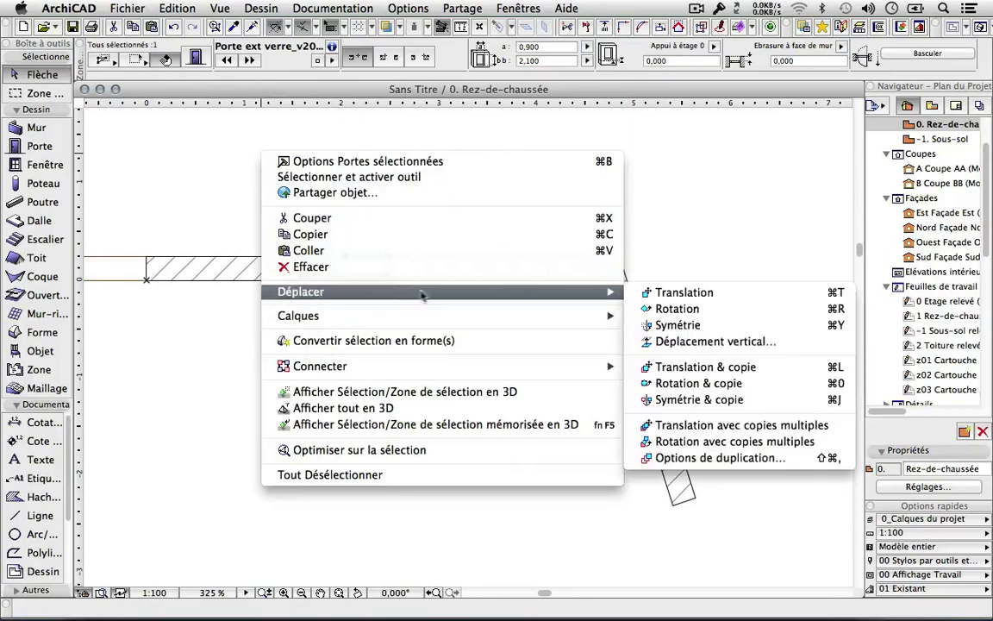
{"action": "mouse_move", "coordinate": [613, 292]}
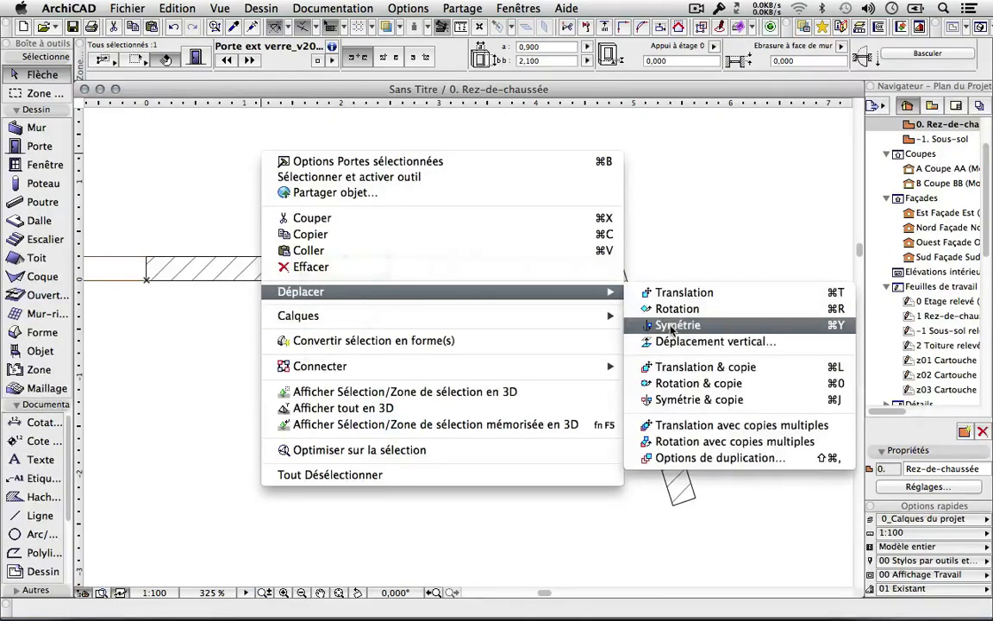
{"action": "left_click", "coordinate": [673, 325]}
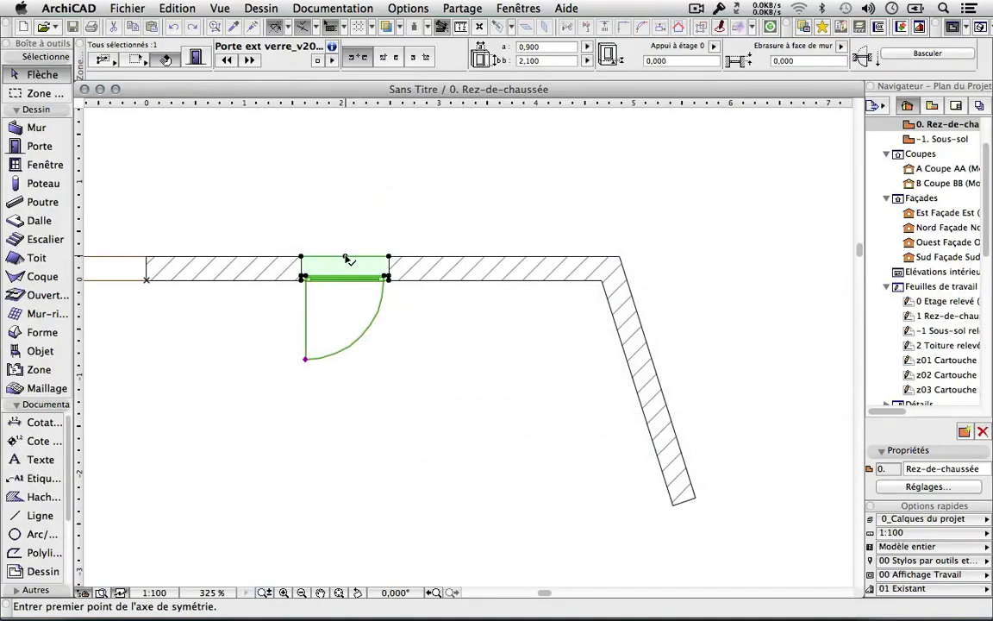
{"action": "left_click", "coordinate": [346, 257]}
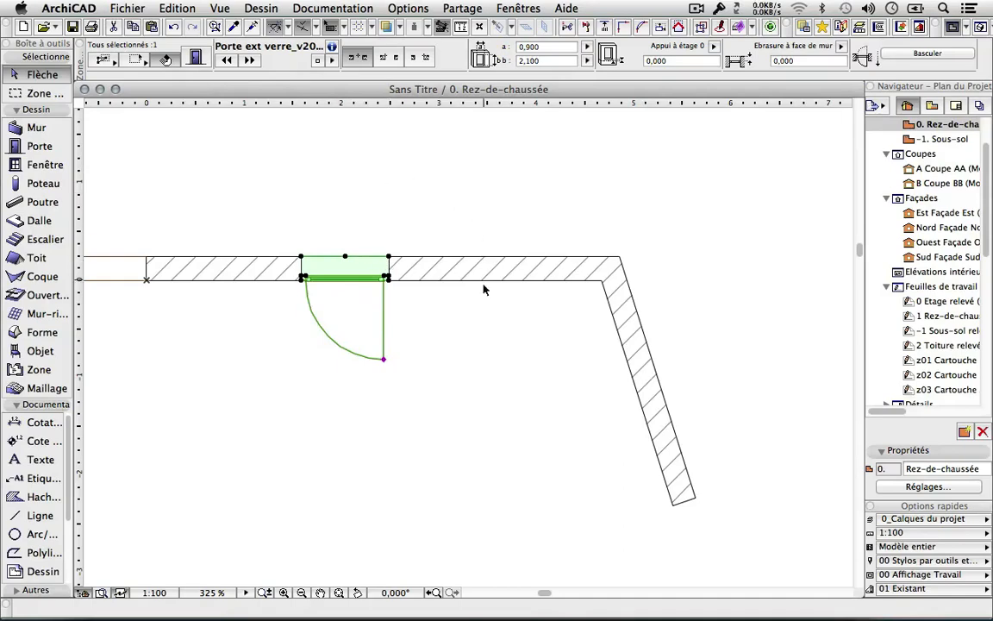
Mirror the door again about its right edge so it moves one door-width right.
{"action": "right_click", "coordinate": [480, 189]}
{"action": "mouse_move", "coordinate": [521, 326]}
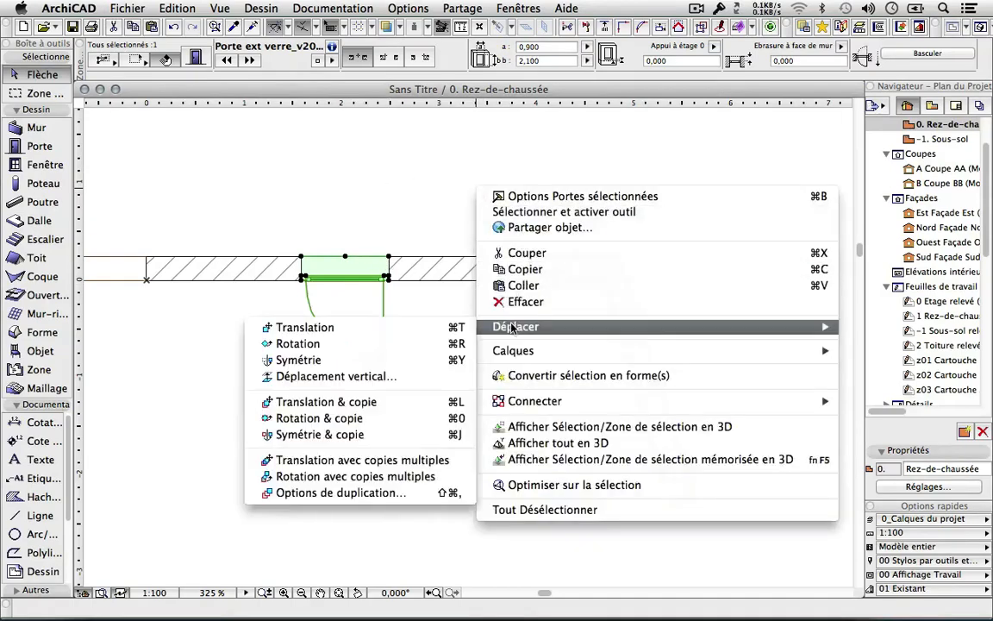
{"action": "left_click", "coordinate": [332, 360]}
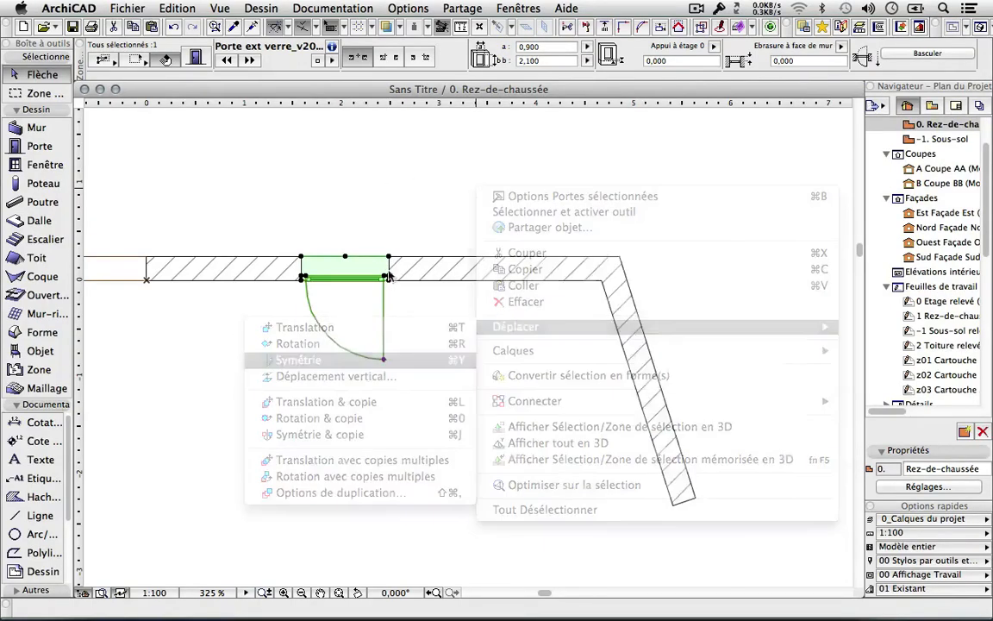
{"action": "left_click", "coordinate": [389, 256]}
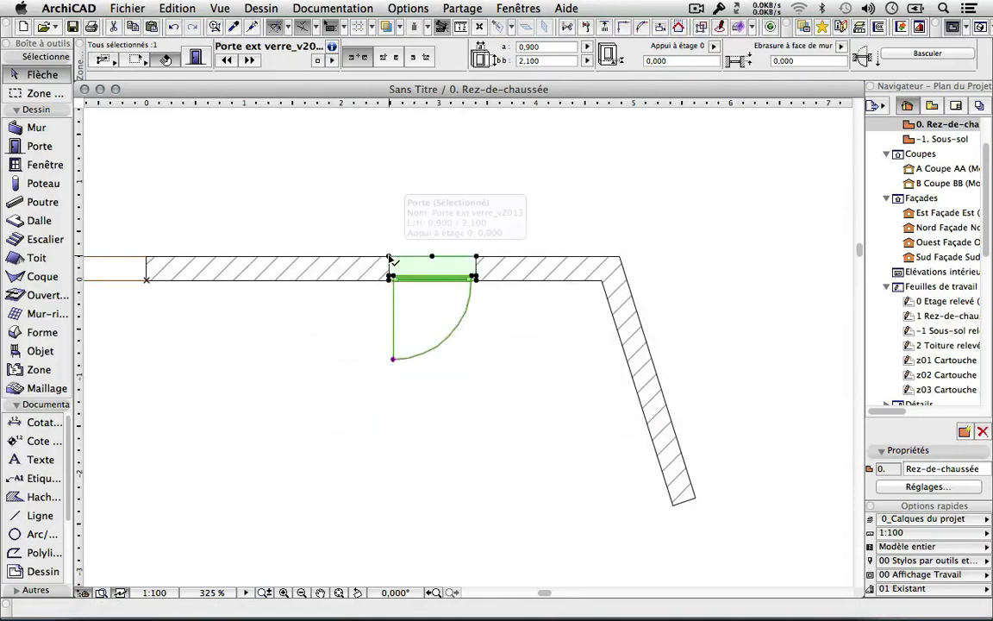
{"action": "left_click", "coordinate": [390, 258]}
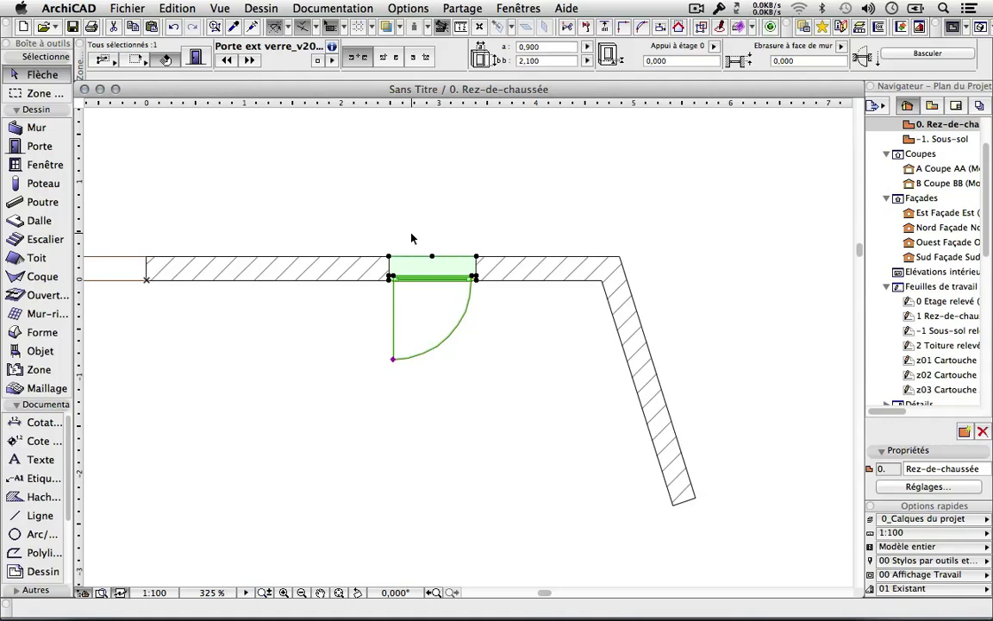
Delete the two old window openings from the left wall.
{"action": "scroll", "coordinate": [412, 239], "scroll_direction": "down", "scroll_amount": 5}
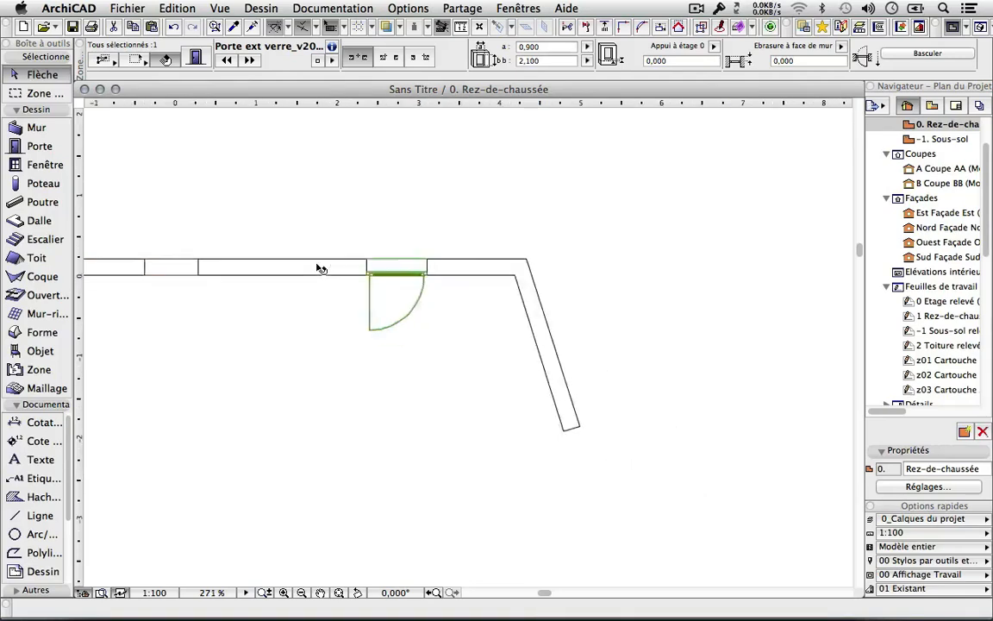
{"action": "middle_click_drag", "start_coordinate": [416, 343], "coordinate": [464, 358]}
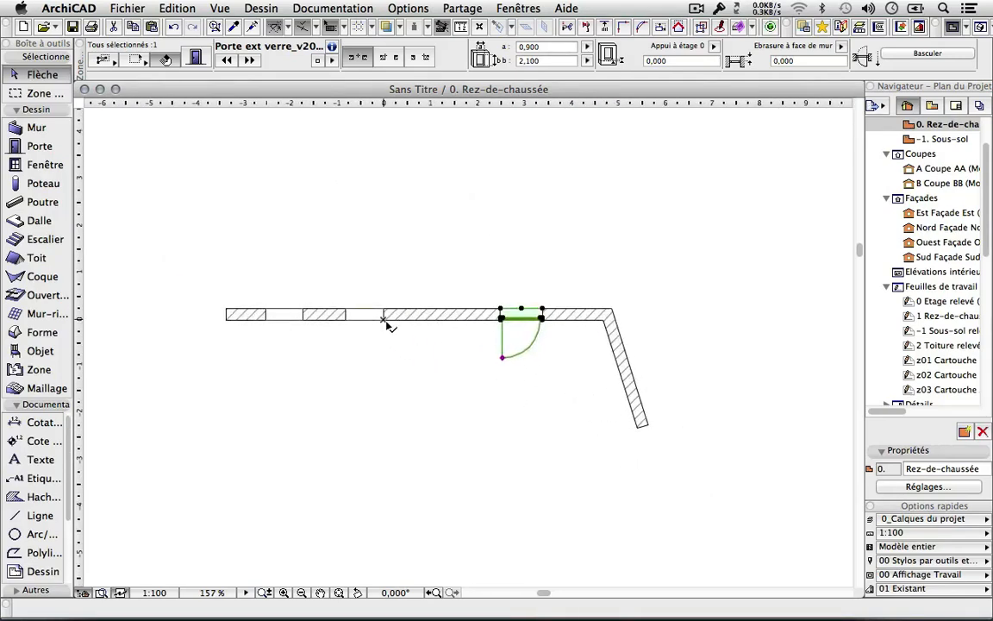
{"action": "left_click", "coordinate": [387, 322]}
{"action": "key", "text": "Delete"}
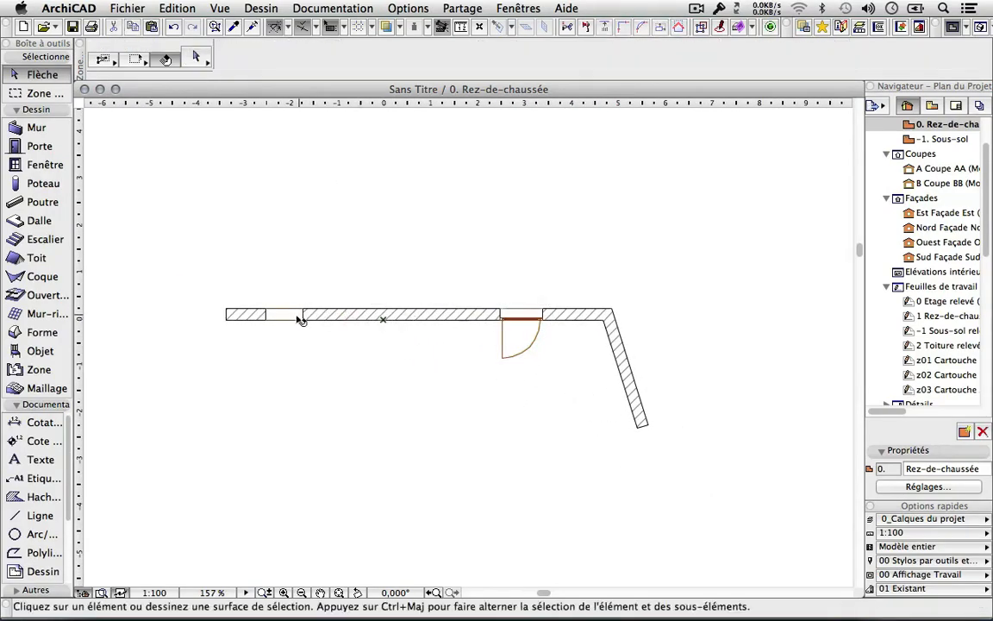
{"action": "left_click", "coordinate": [306, 313]}
{"action": "key", "text": "Delete"}
Multiply the glass door into 3 copies distributed evenly along the wall.
{"action": "left_click", "coordinate": [500, 314]}
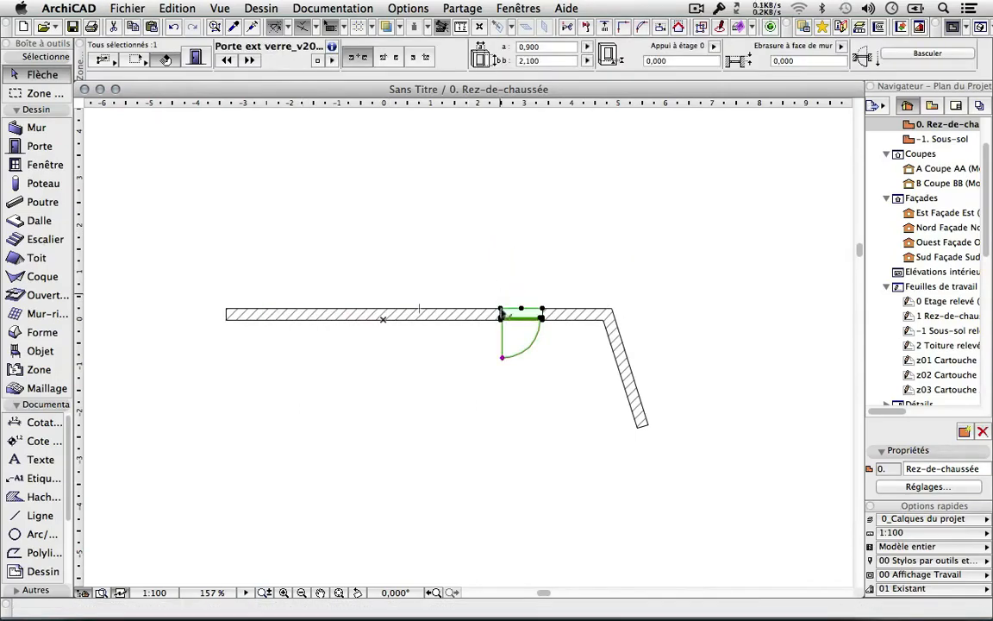
{"action": "left_click", "coordinate": [504, 312]}
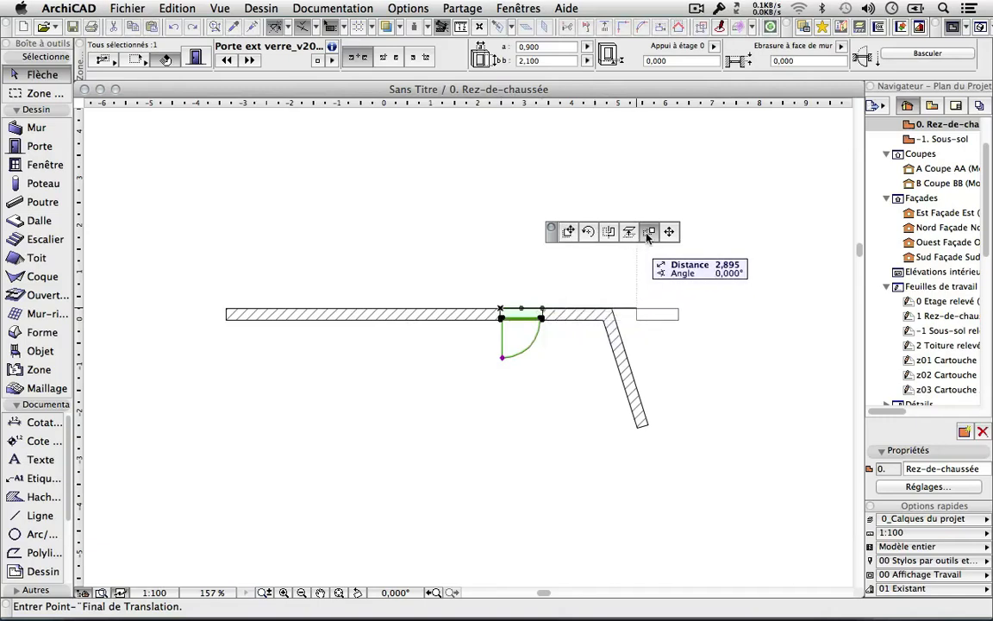
{"action": "left_click", "coordinate": [580, 220]}
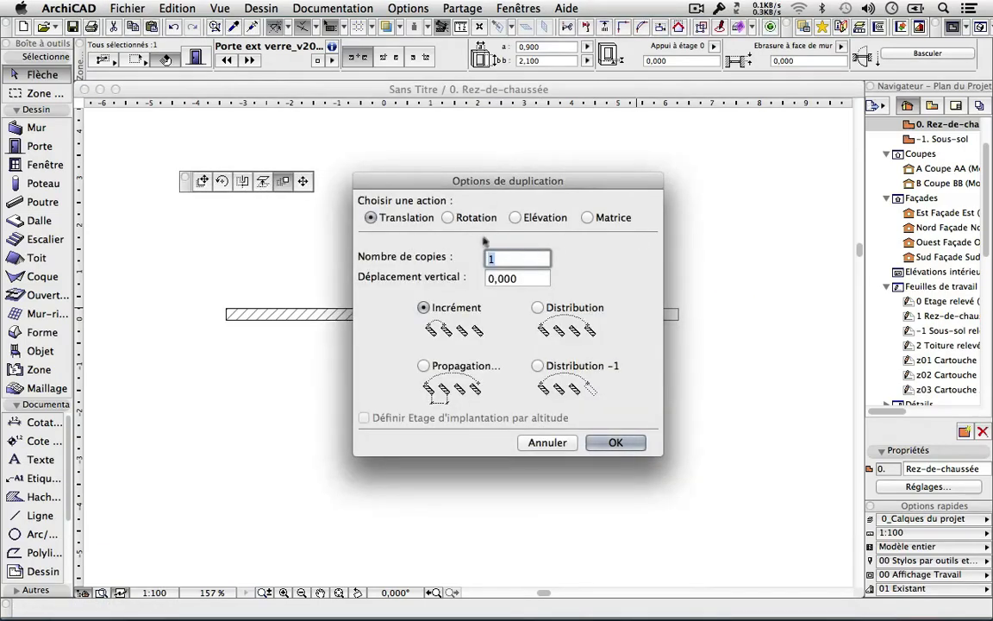
{"action": "type", "text": "3"}
{"action": "left_click", "coordinate": [537, 307]}
{"action": "left_click", "coordinate": [616, 442]}
{"action": "left_click", "coordinate": [502, 319]}
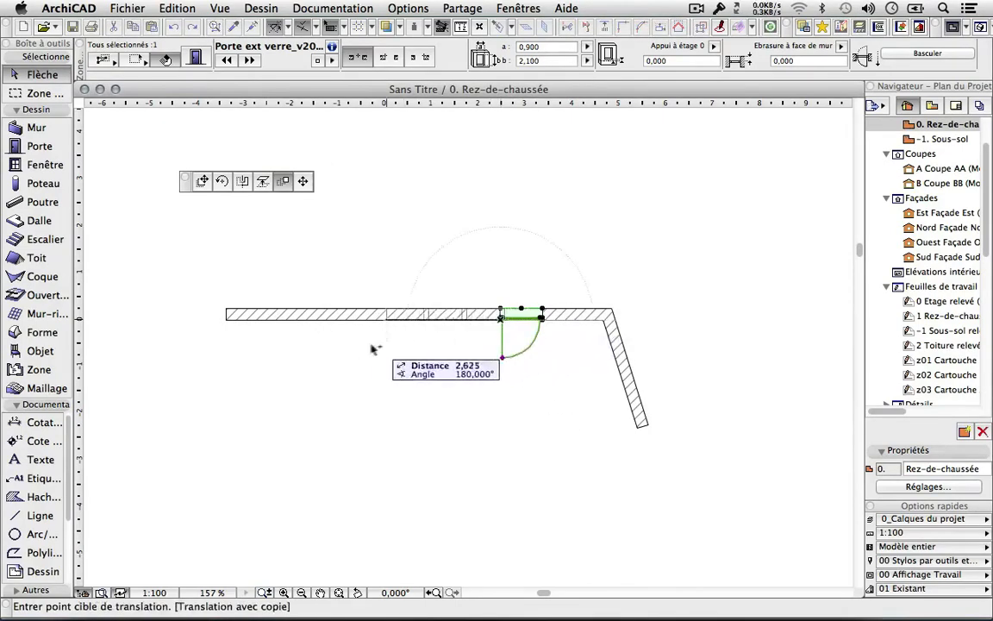
{"action": "left_click", "coordinate": [250, 336]}
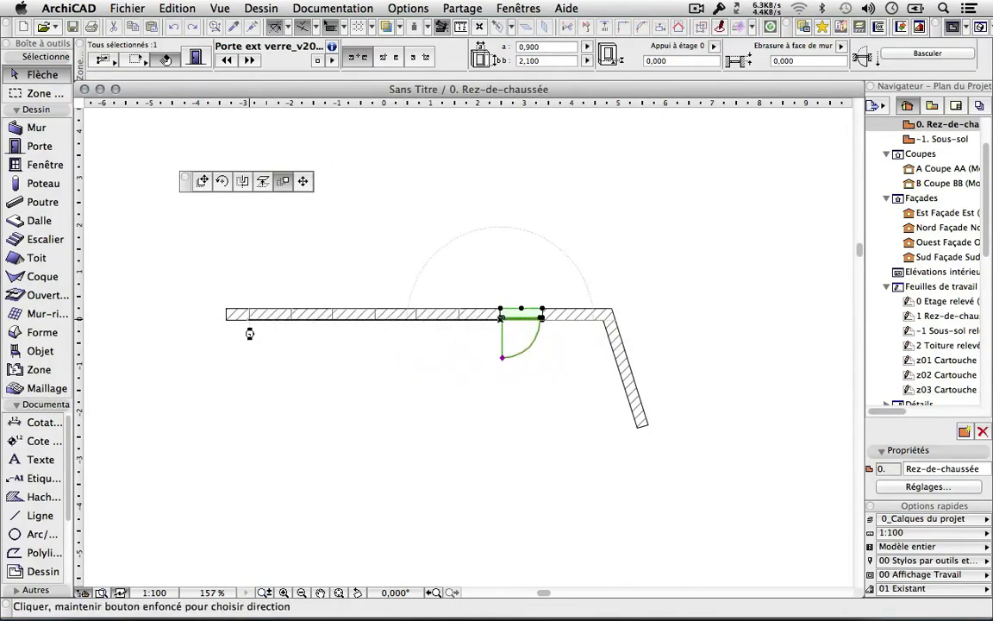
{"action": "key", "text": "Escape"}
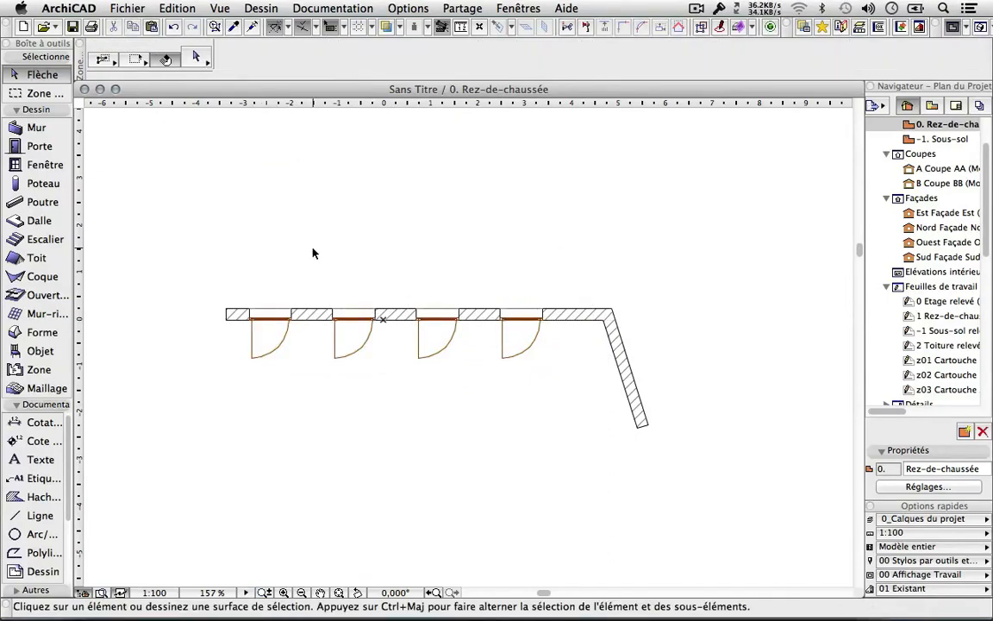
Show everything in 3D, orbit to the door side, and start editing the rightmost glass door.
{"action": "right_click", "coordinate": [316, 206]}
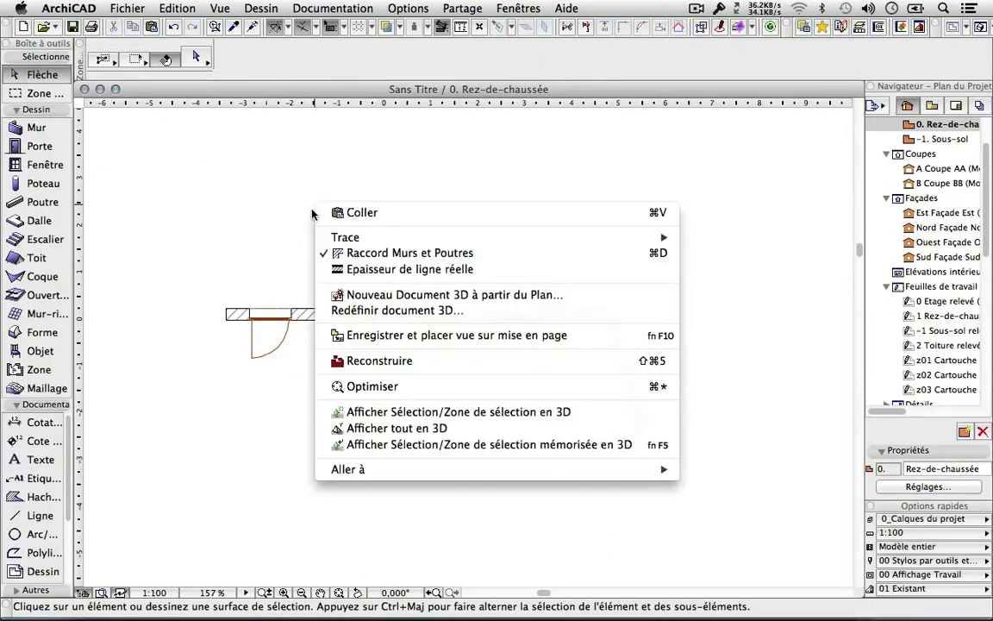
{"action": "left_click", "coordinate": [371, 428]}
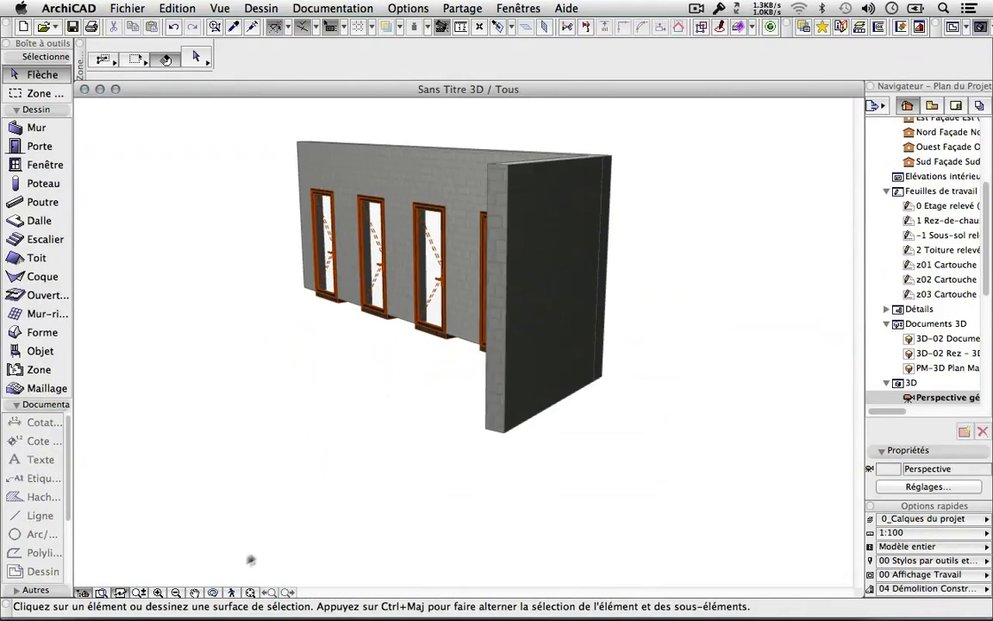
{"action": "left_click", "coordinate": [216, 594]}
{"action": "left_click_drag", "start_coordinate": [578, 423], "coordinate": [497, 383]}
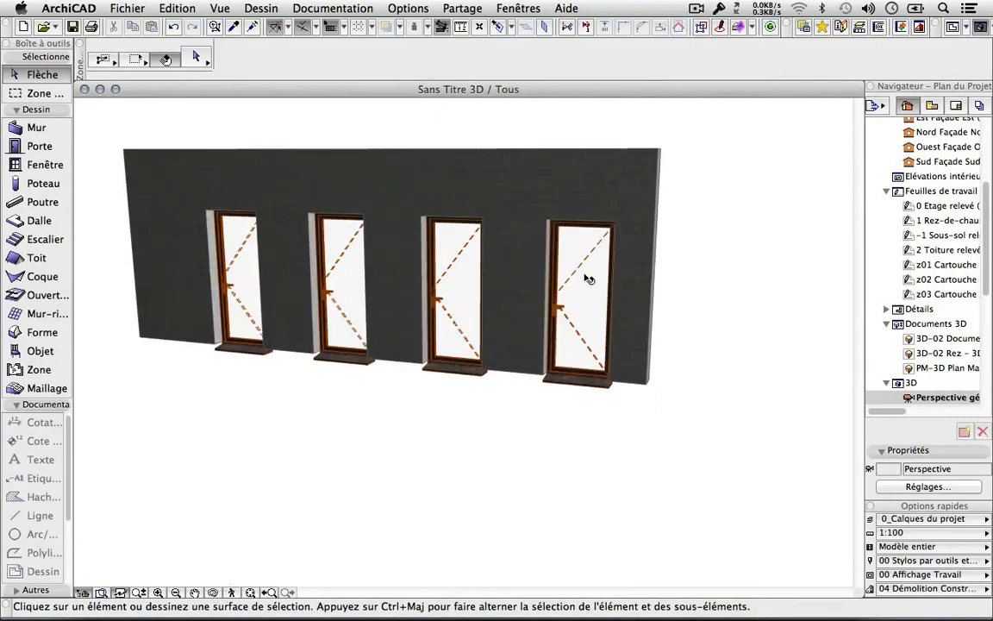
{"action": "left_click", "coordinate": [586, 278]}
{"action": "left_click", "coordinate": [546, 223]}
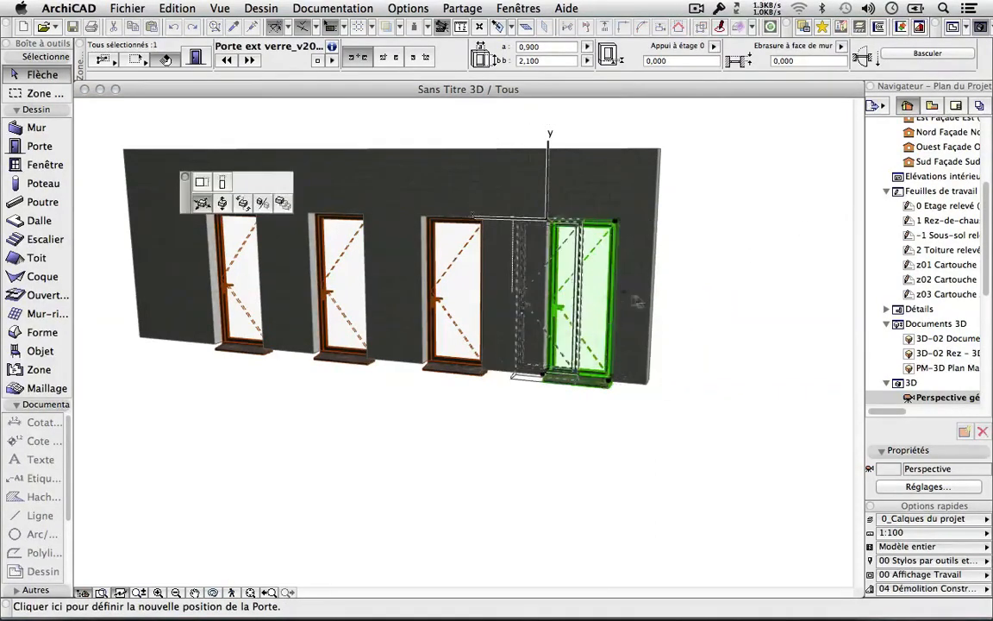
Stretch the rightmost glass door's height to 2,586, keeping its 0,900 width.
{"action": "left_click", "coordinate": [223, 203]}
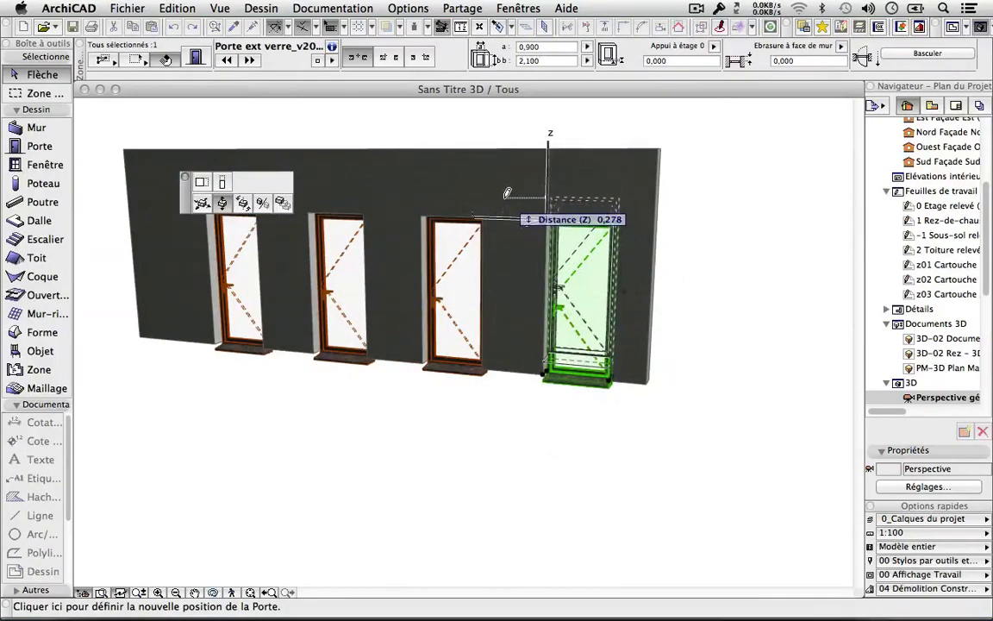
{"action": "left_click", "coordinate": [203, 183]}
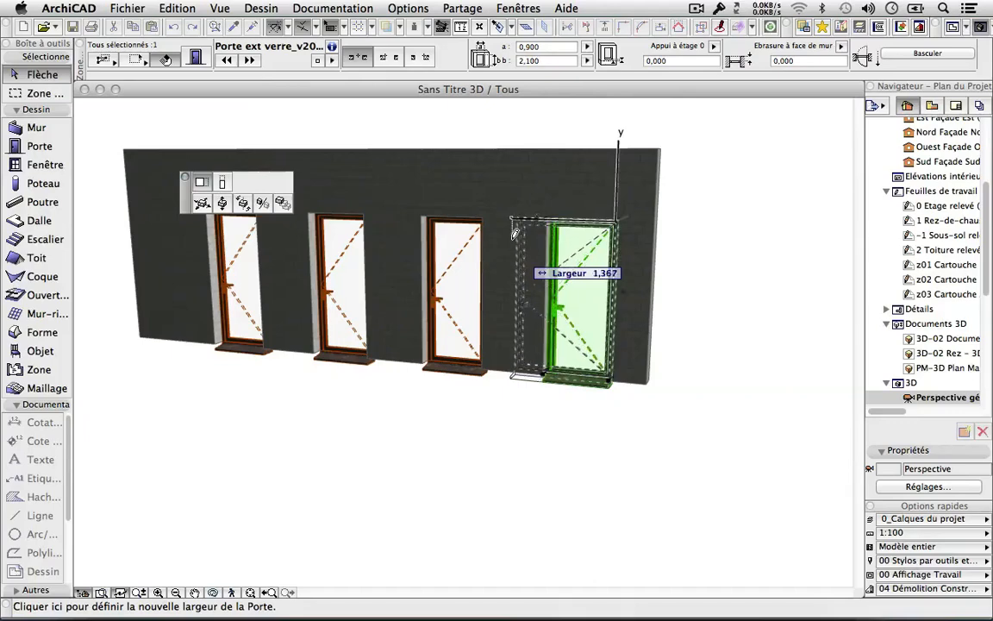
{"action": "left_click", "coordinate": [222, 182]}
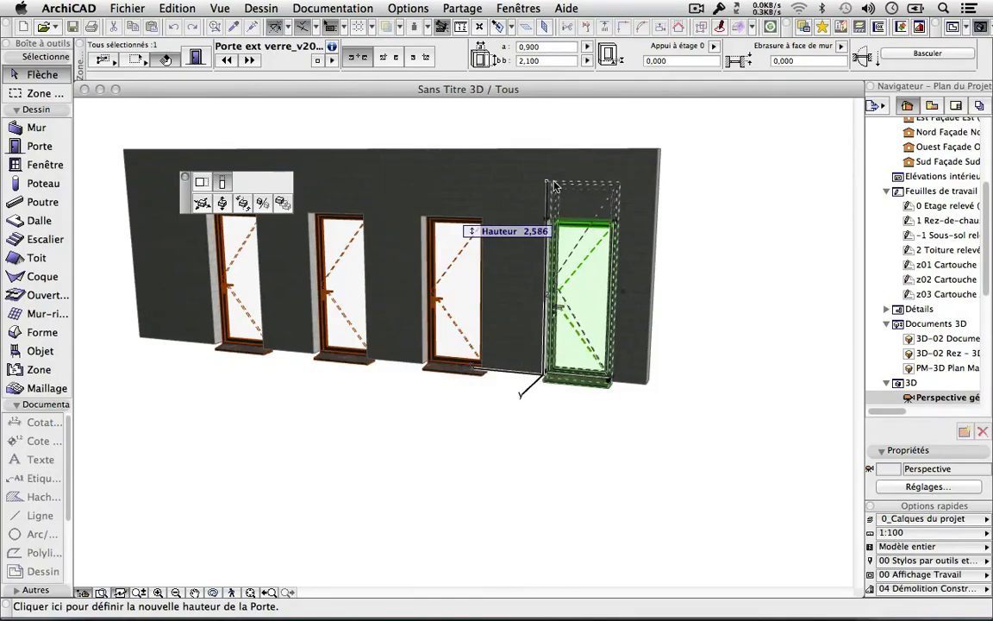
{"action": "left_click", "coordinate": [554, 186]}
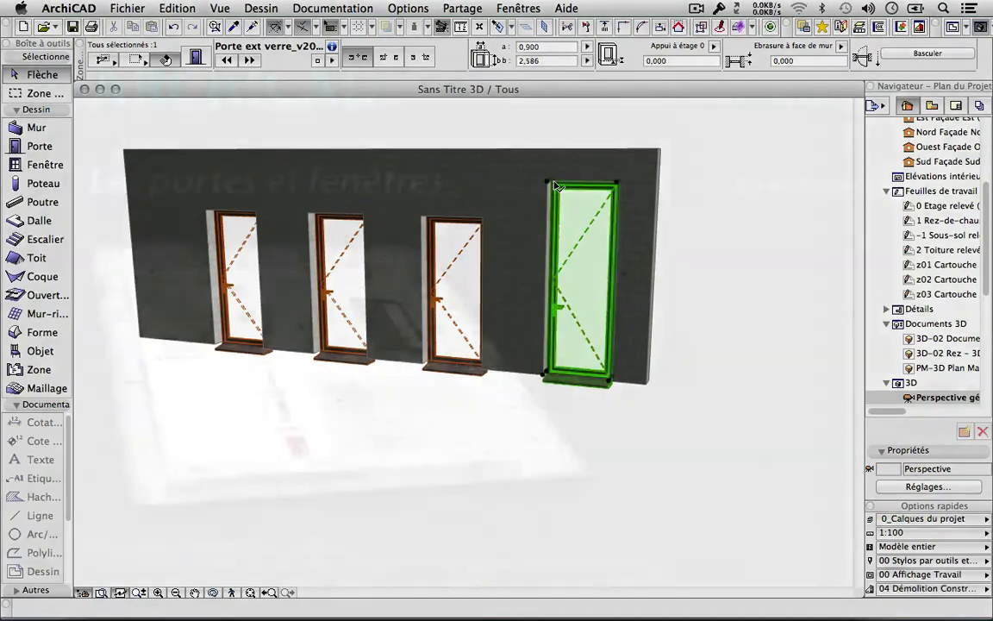